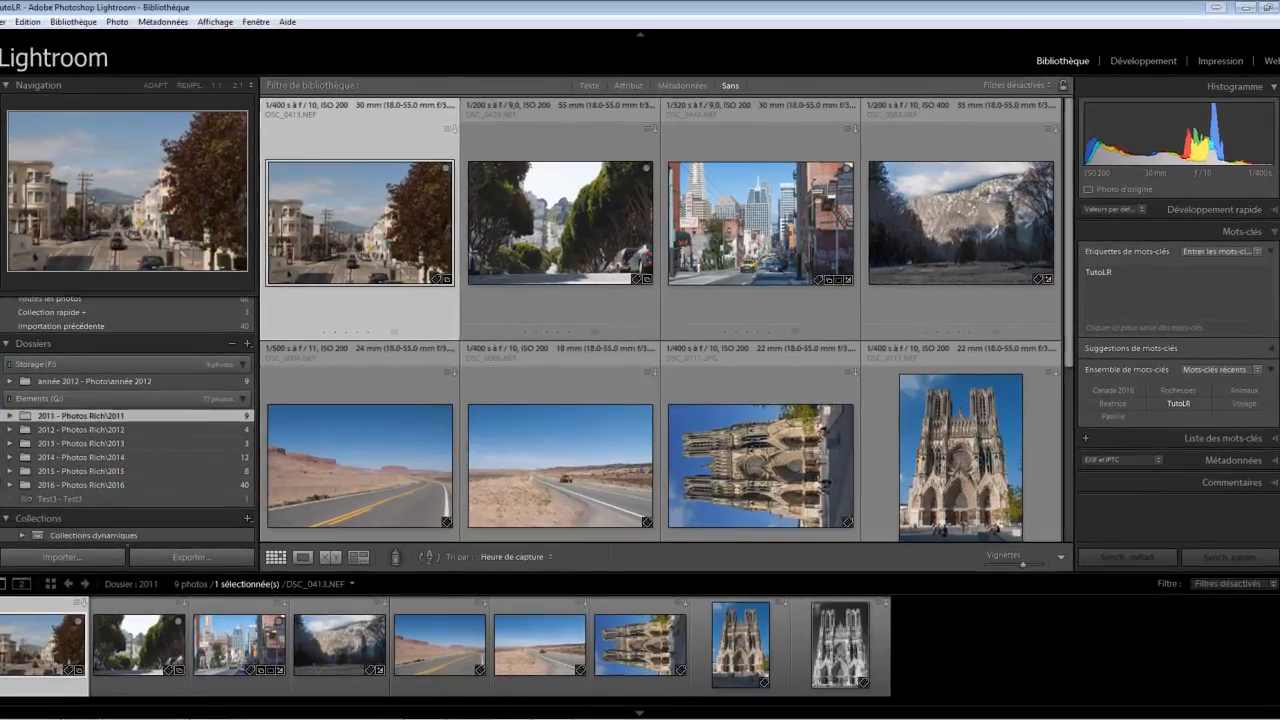
Create a collection set named "Animaux" outside any other set
scroll(5, 490, "down", 2)
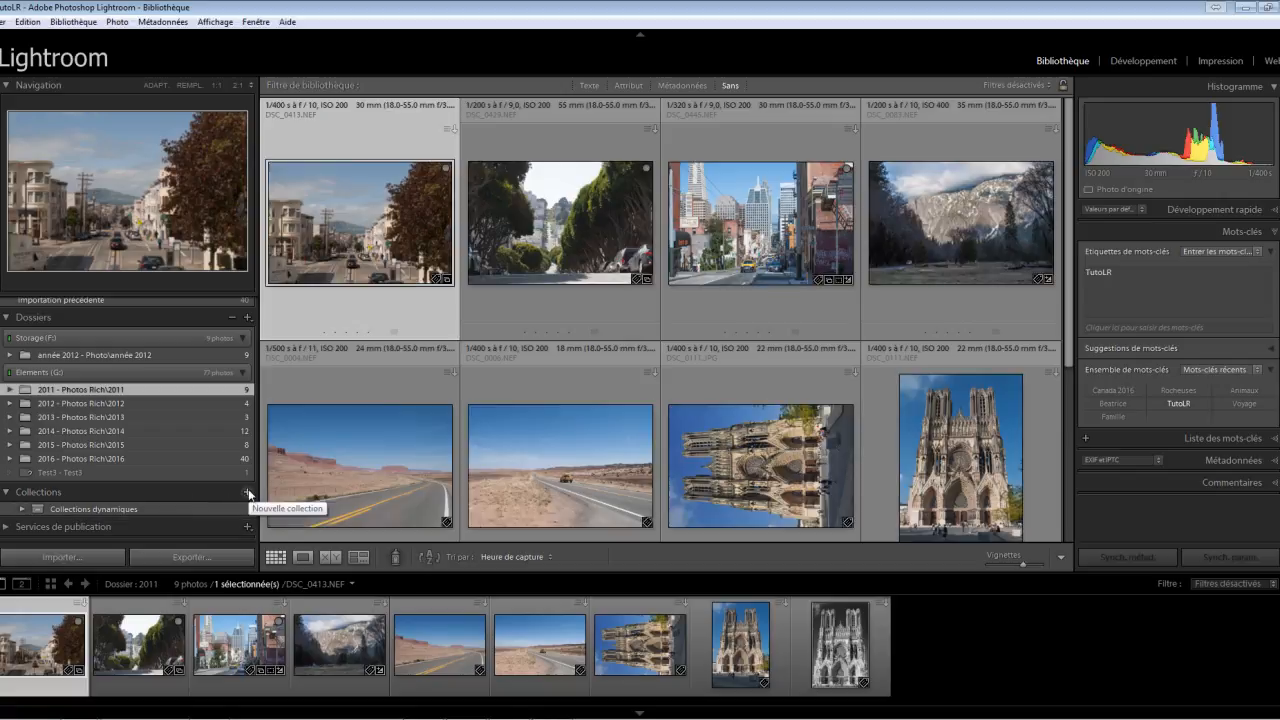
left_click(247, 492)
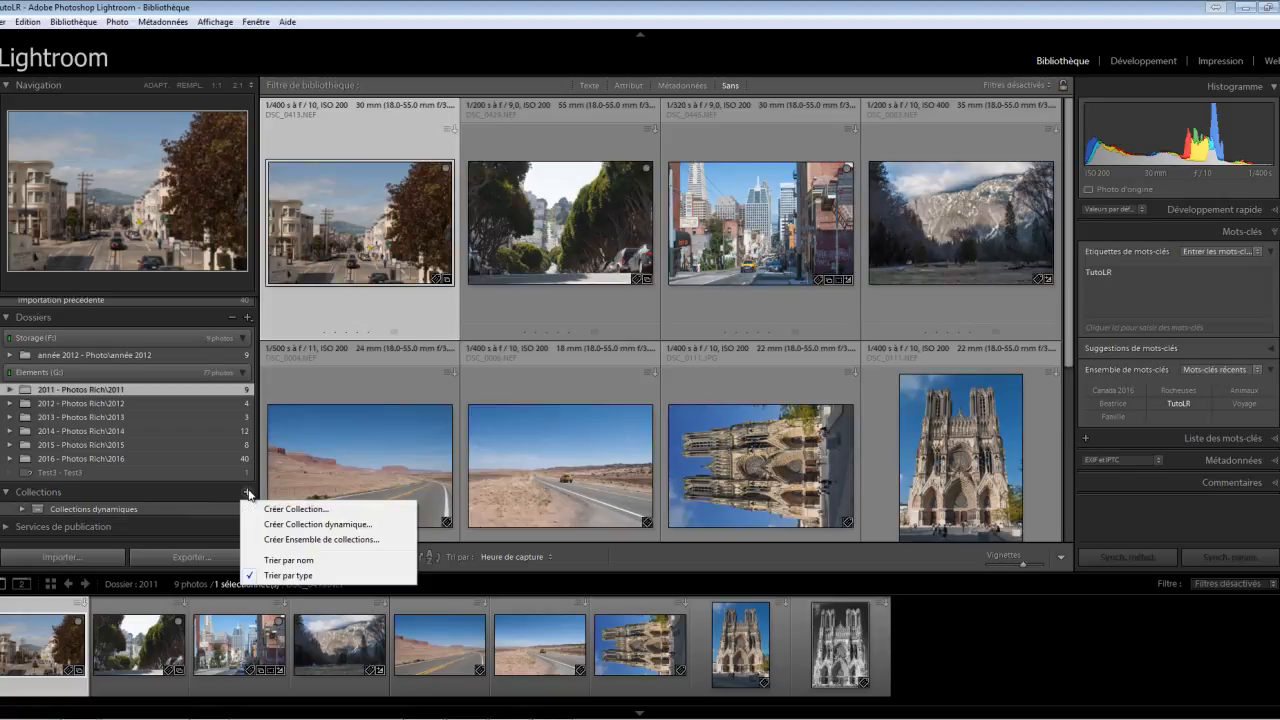
left_click(292, 542)
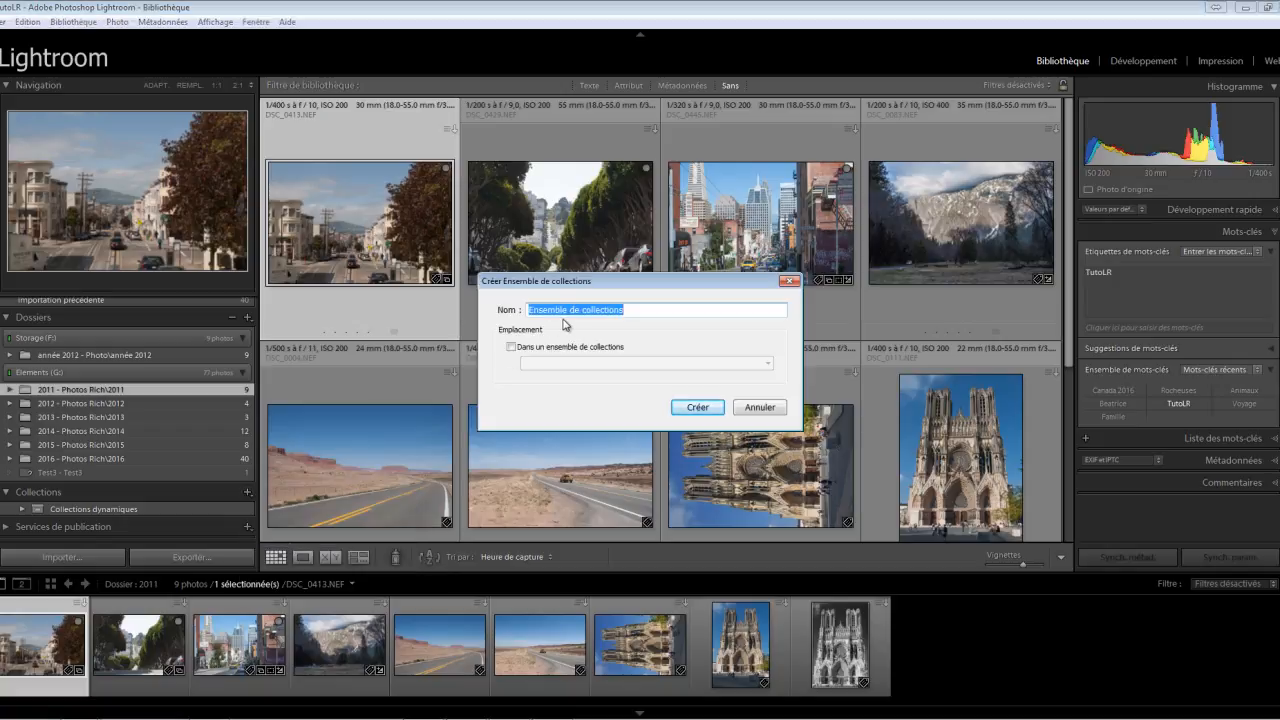
type("Animaux")
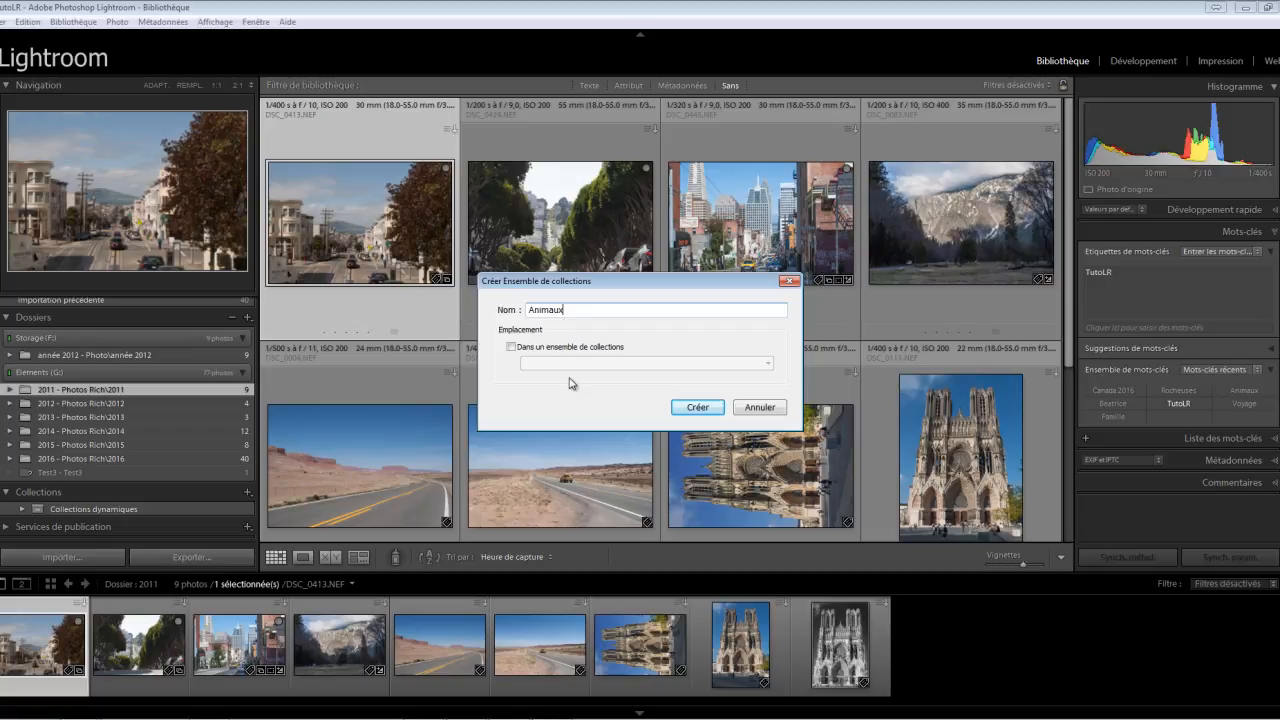
left_click(700, 407)
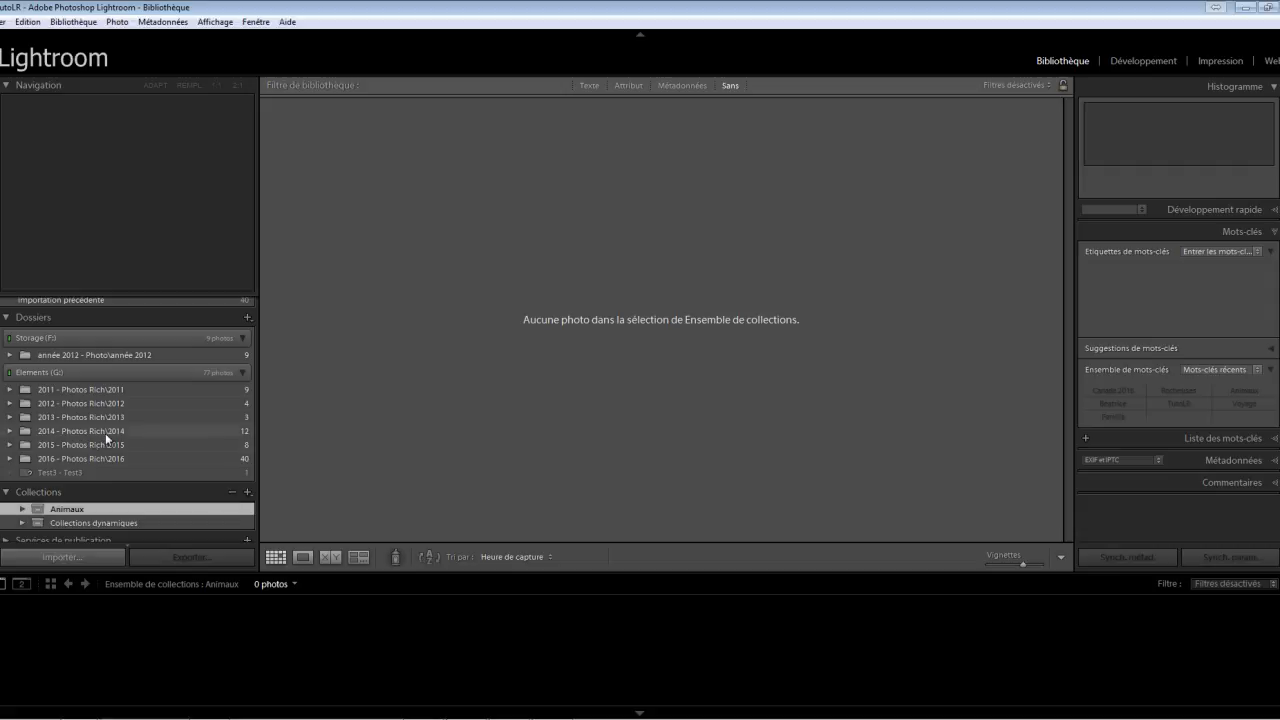
Select the three magpie photos DSC_9831, DSC_9832 and DSC_9833 in the 2016 folder
left_click(93, 459)
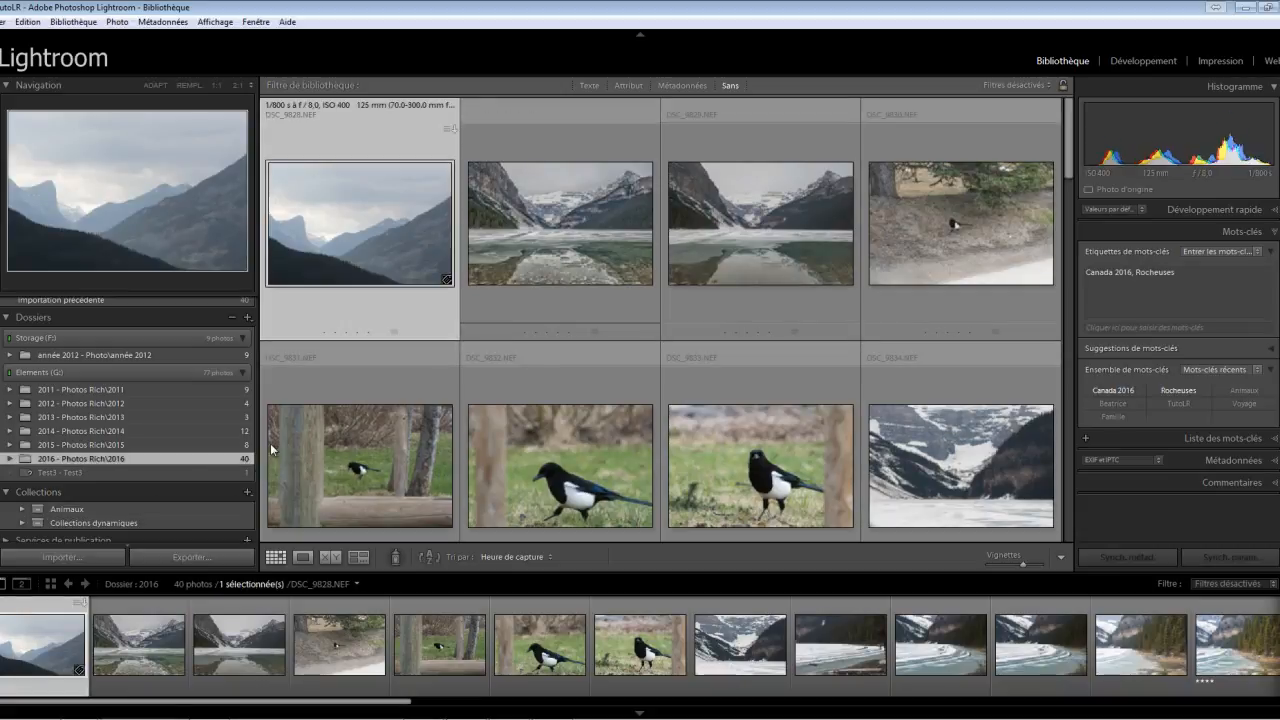
scroll(1053, 156, "down", 3)
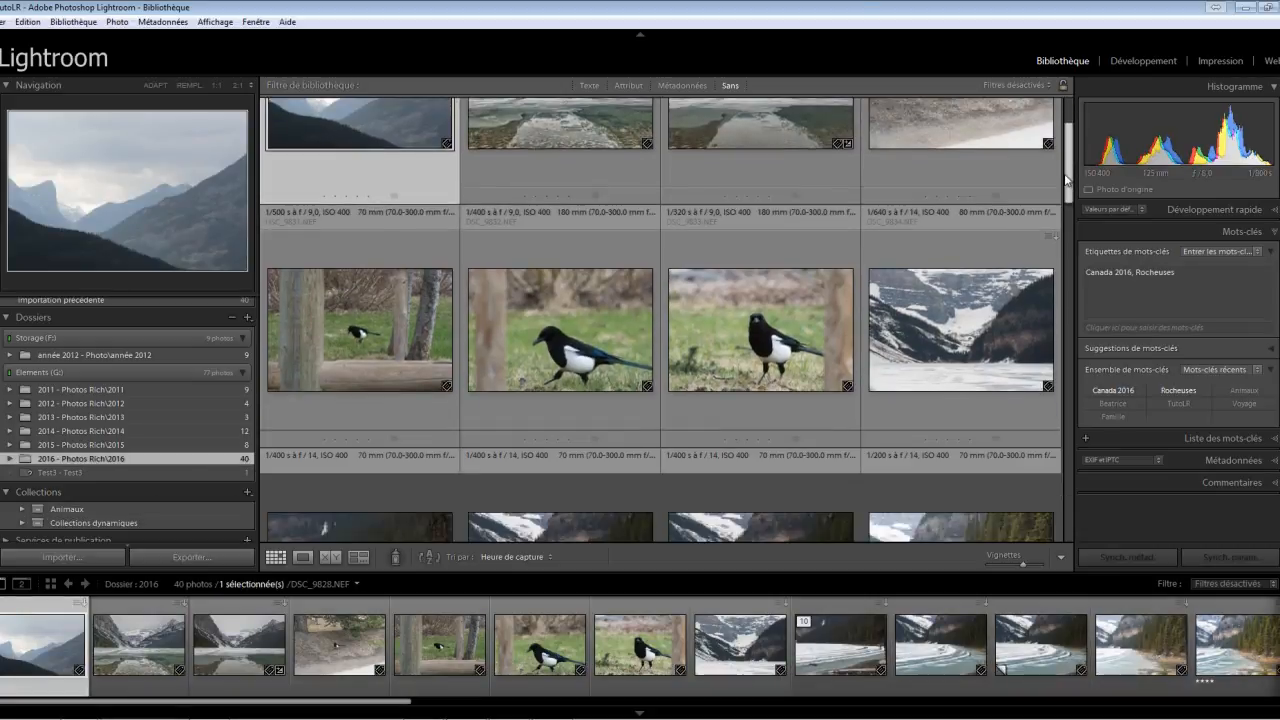
left_click(380, 303)
left_click(565, 324, "ctrl")
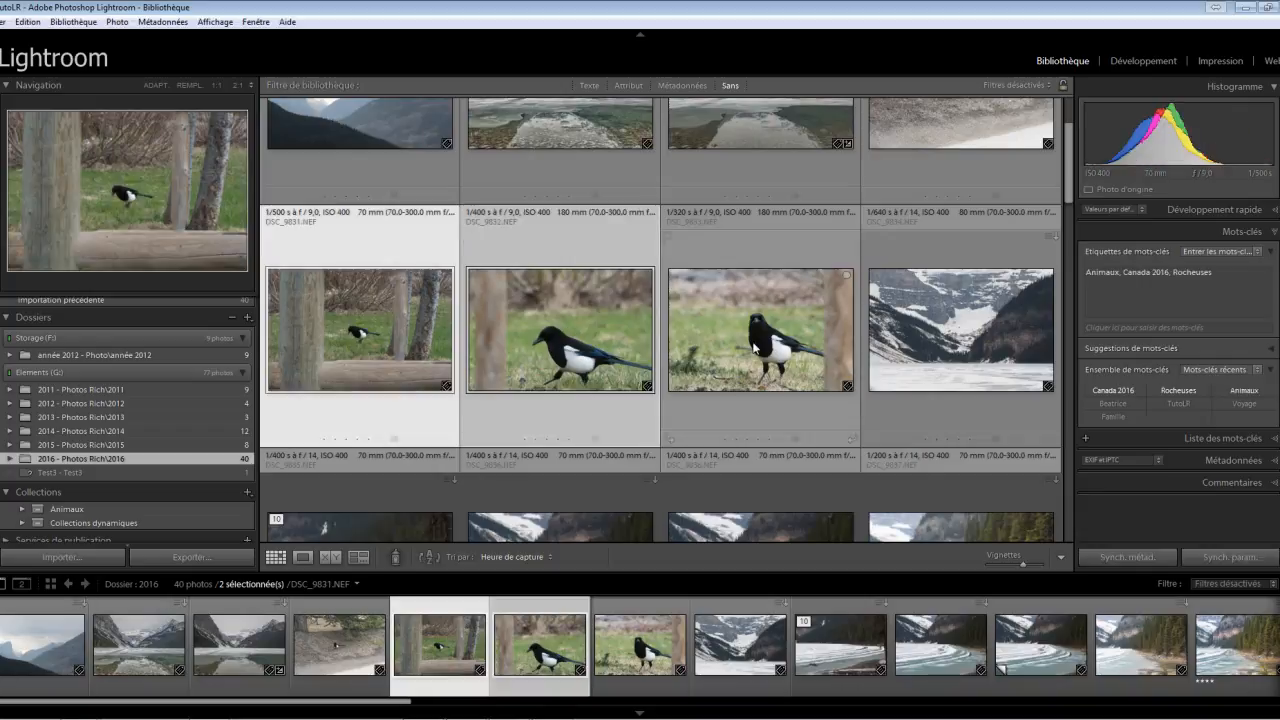
left_click(760, 330, "ctrl")
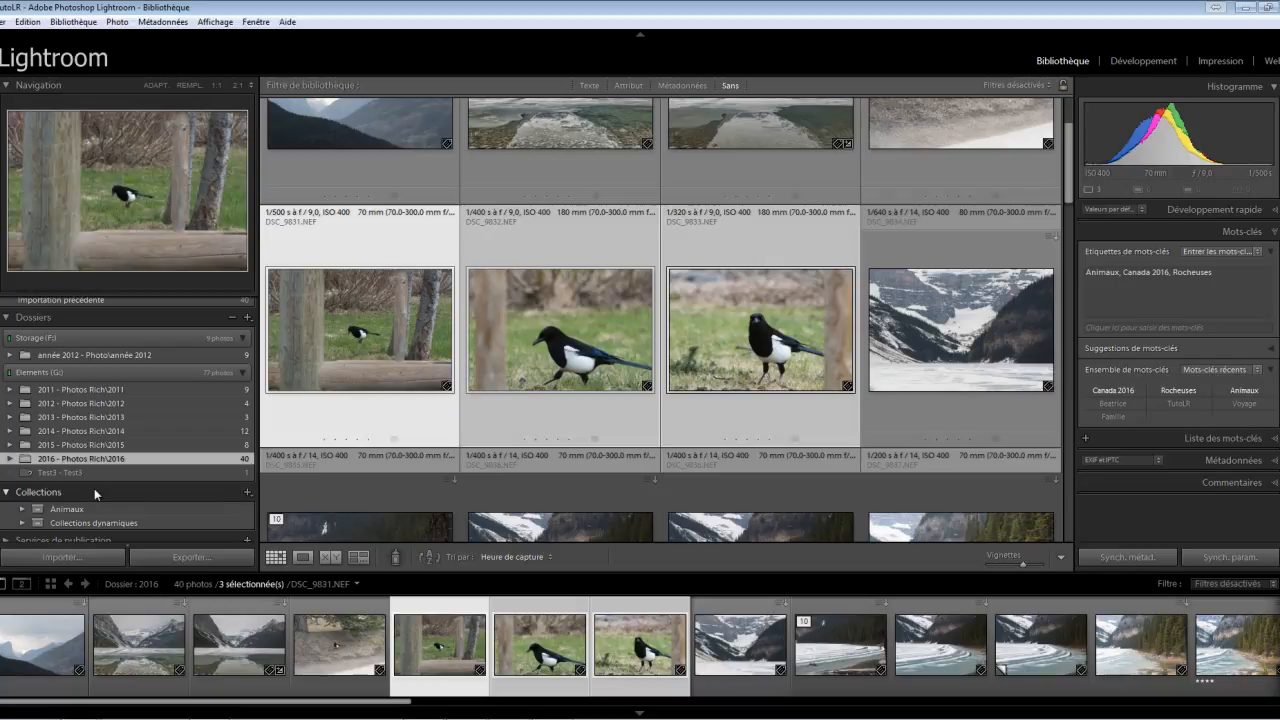
Create a collection named "Oiseaux" inside the Animaux set, including the selected magpie photos
left_click(248, 493)
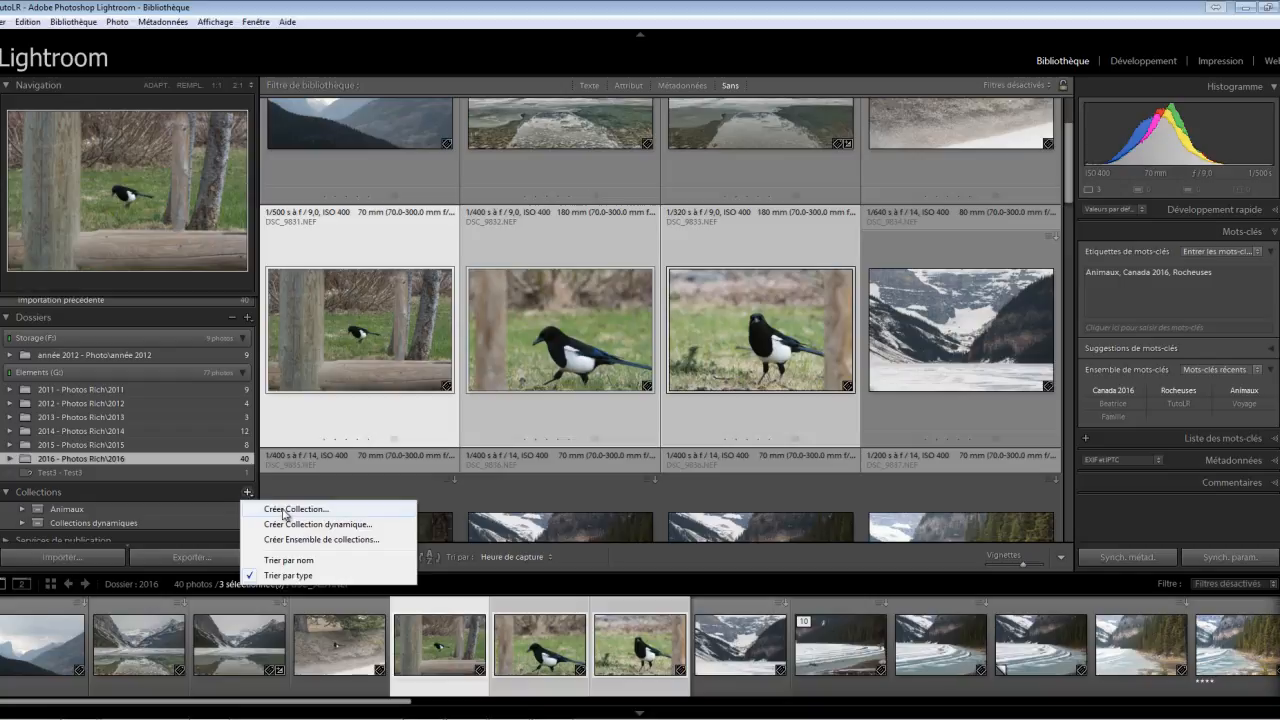
left_click(290, 509)
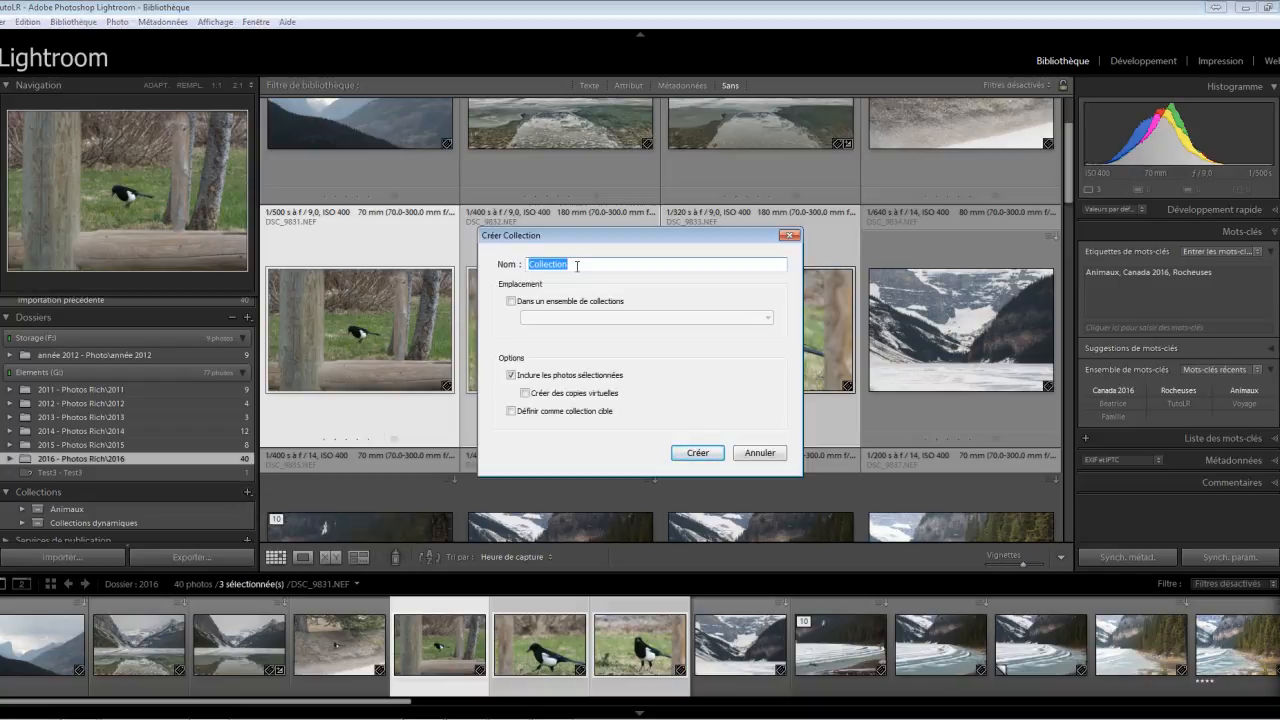
type("Oiseaux")
left_click(512, 302)
left_click(767, 318)
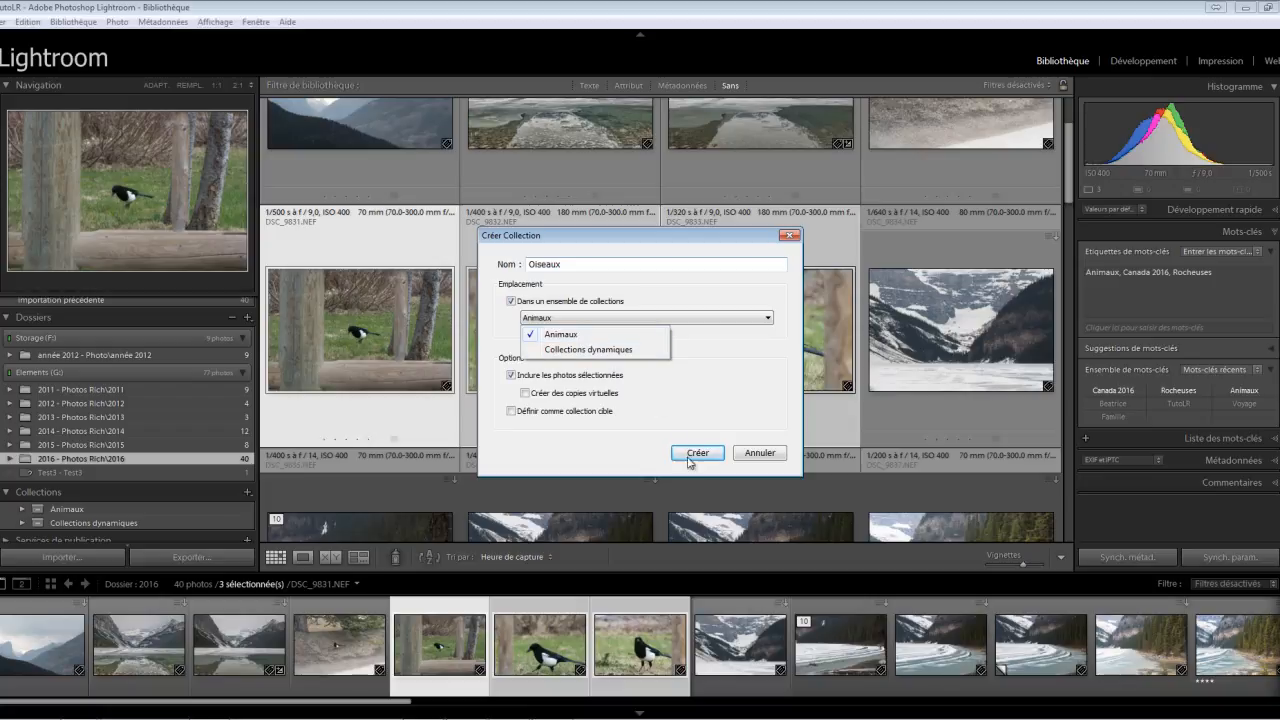
left_click(752, 362)
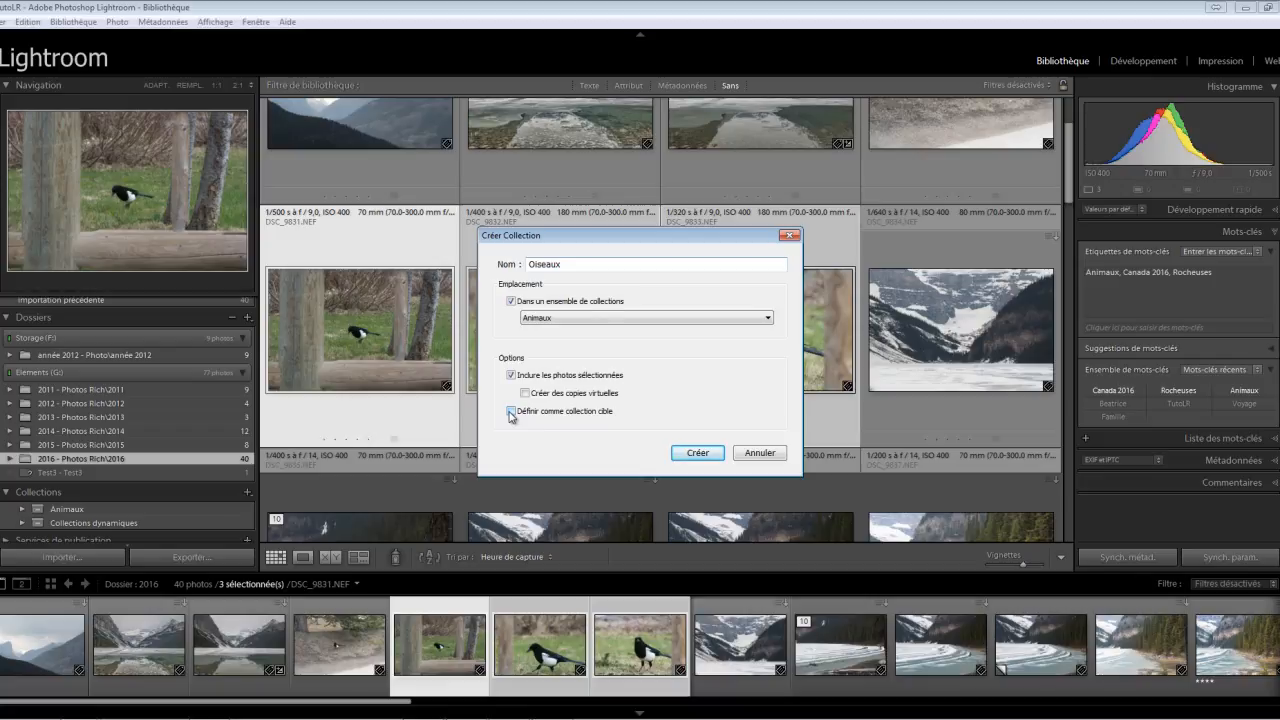
left_click(698, 453)
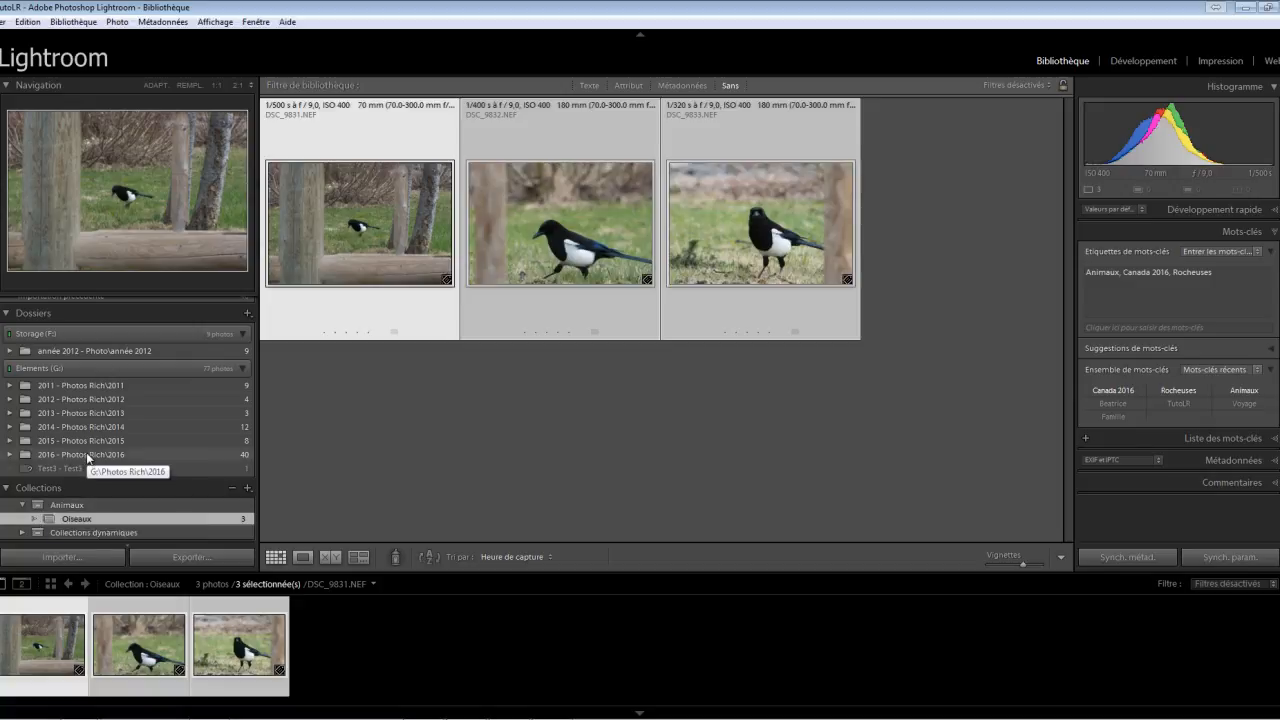
Select the four consecutive chipmunk photos DSC_9849 to DSC_9852 in the 2016 folder
left_click(87, 456)
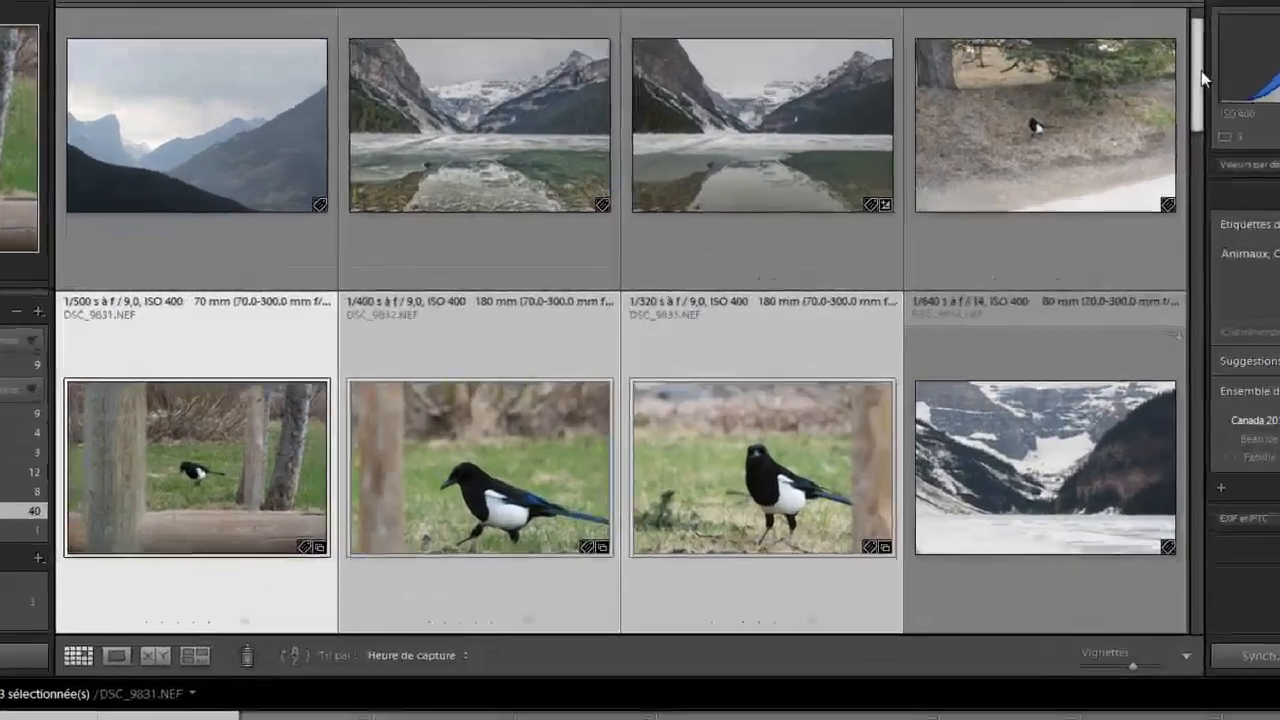
left_click_drag(1070, 144, 1055, 225)
left_click_drag(1189, 181, 1165, 344)
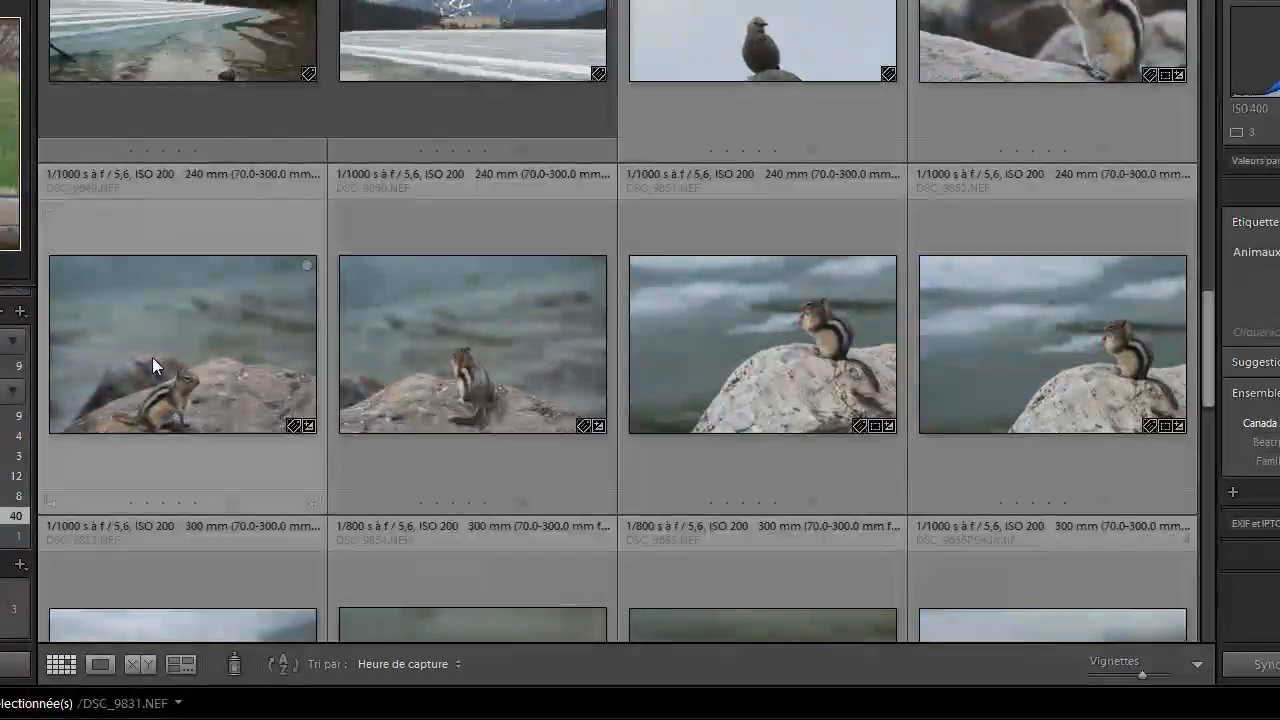
left_click(150, 360)
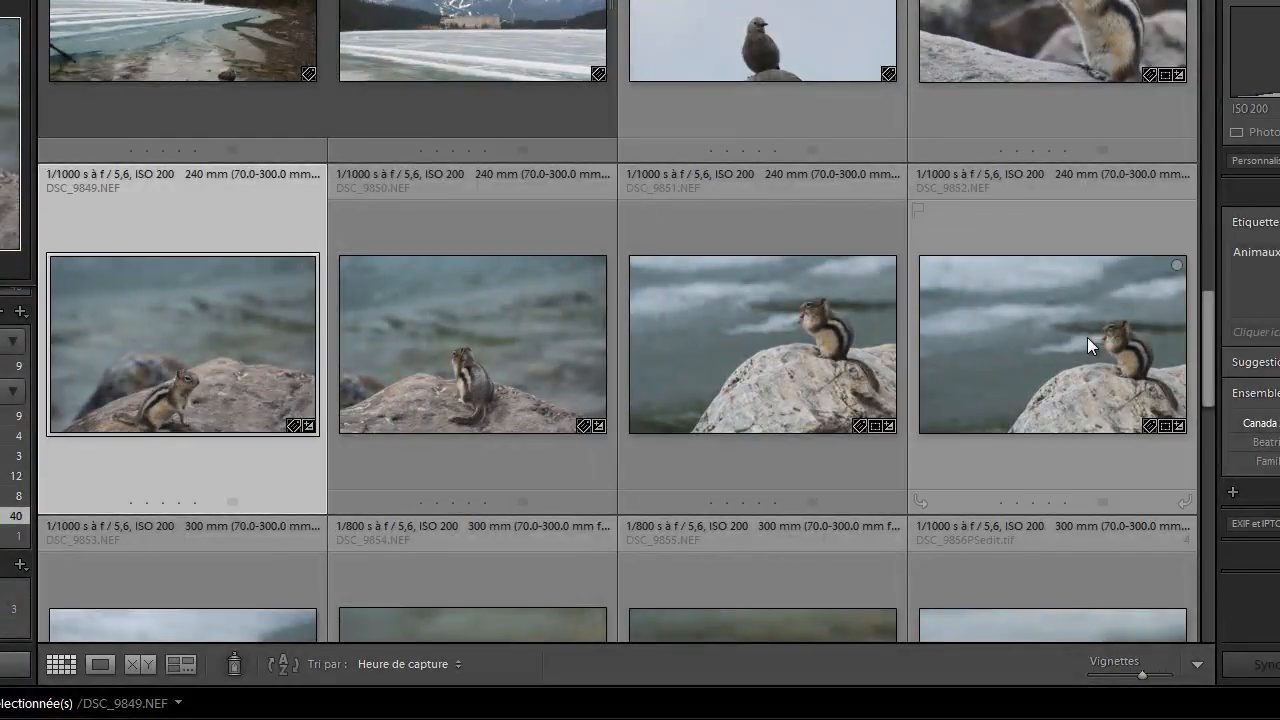
left_click(1087, 337, "shift")
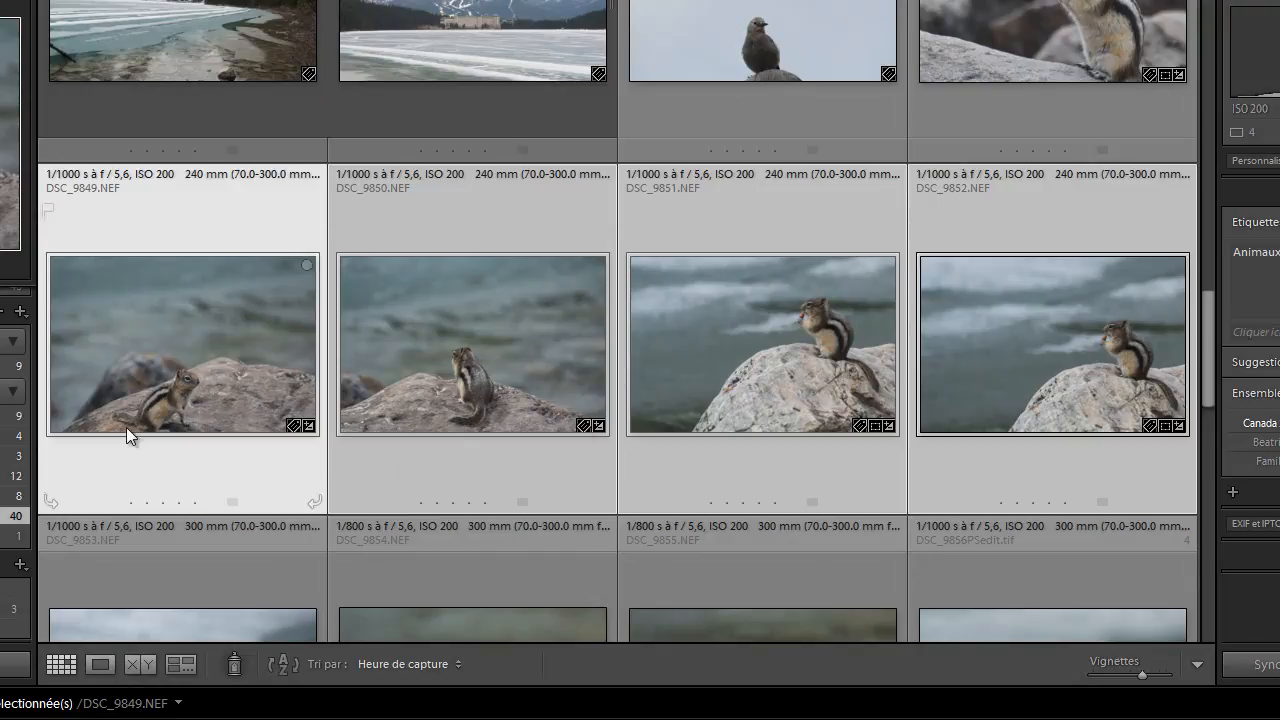
Create a standalone collection named "Chipmunk" that includes the selected photos, outside any collection set
left_click(19, 568)
left_click(68, 592)
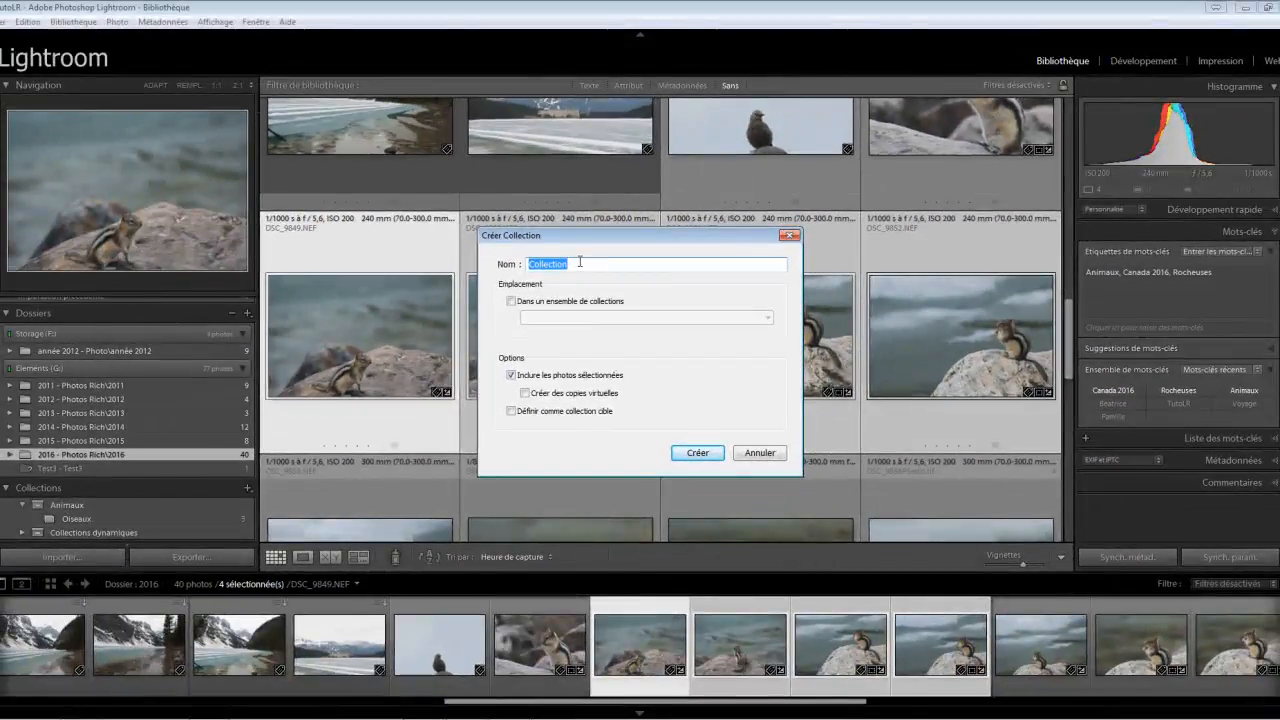
type("Chipmunk")
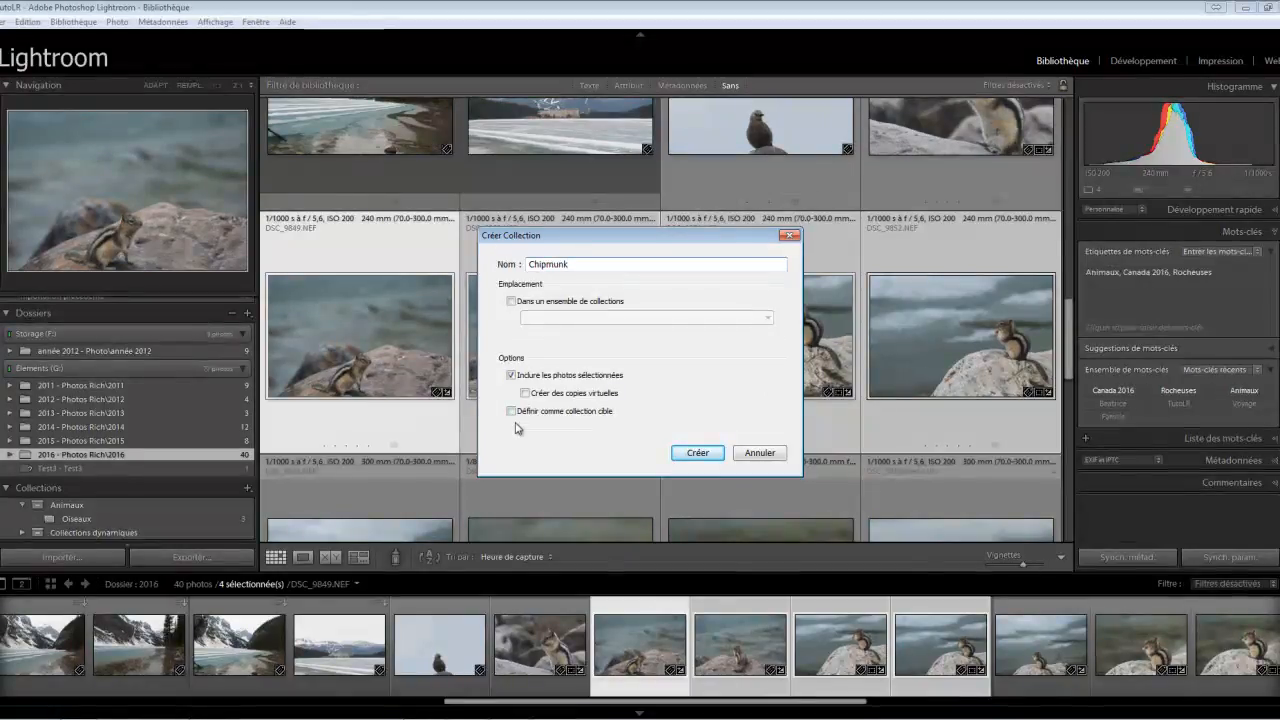
left_click(698, 454)
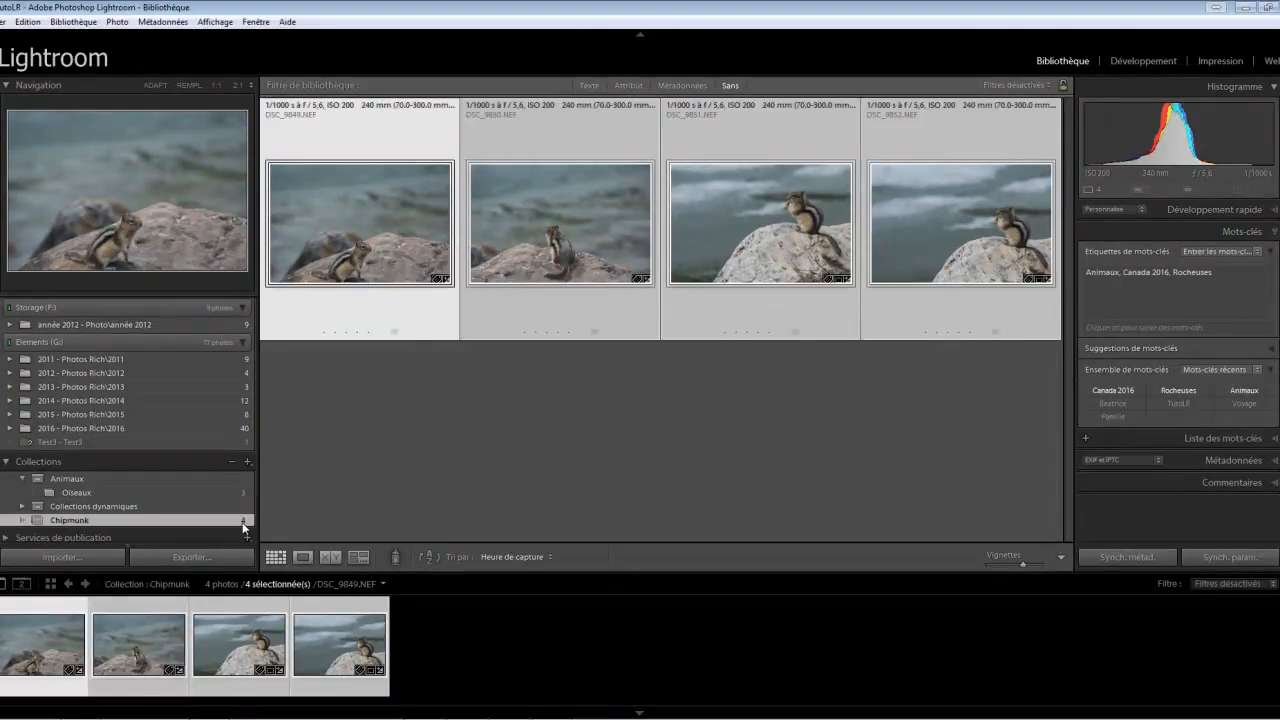
Add the chipmunk photo DSC_9848 from the 2016 folder to the Chipmunk collection
left_click(105, 428)
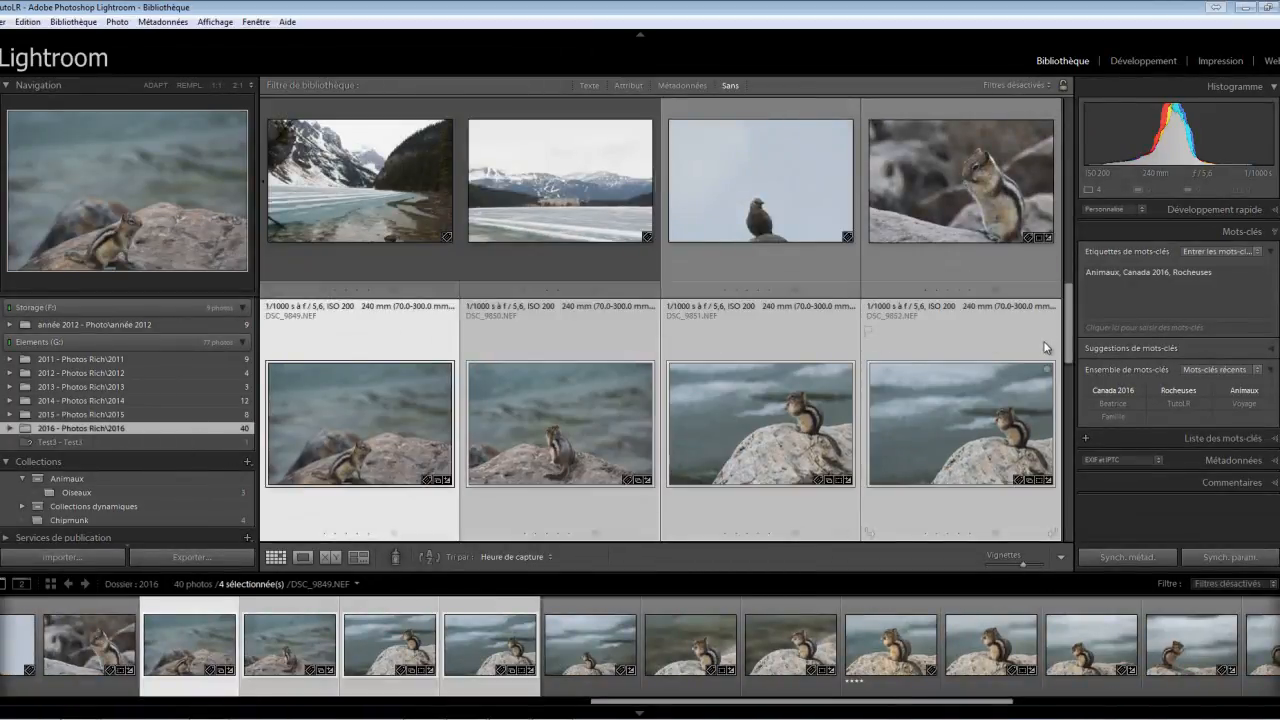
left_click(941, 189)
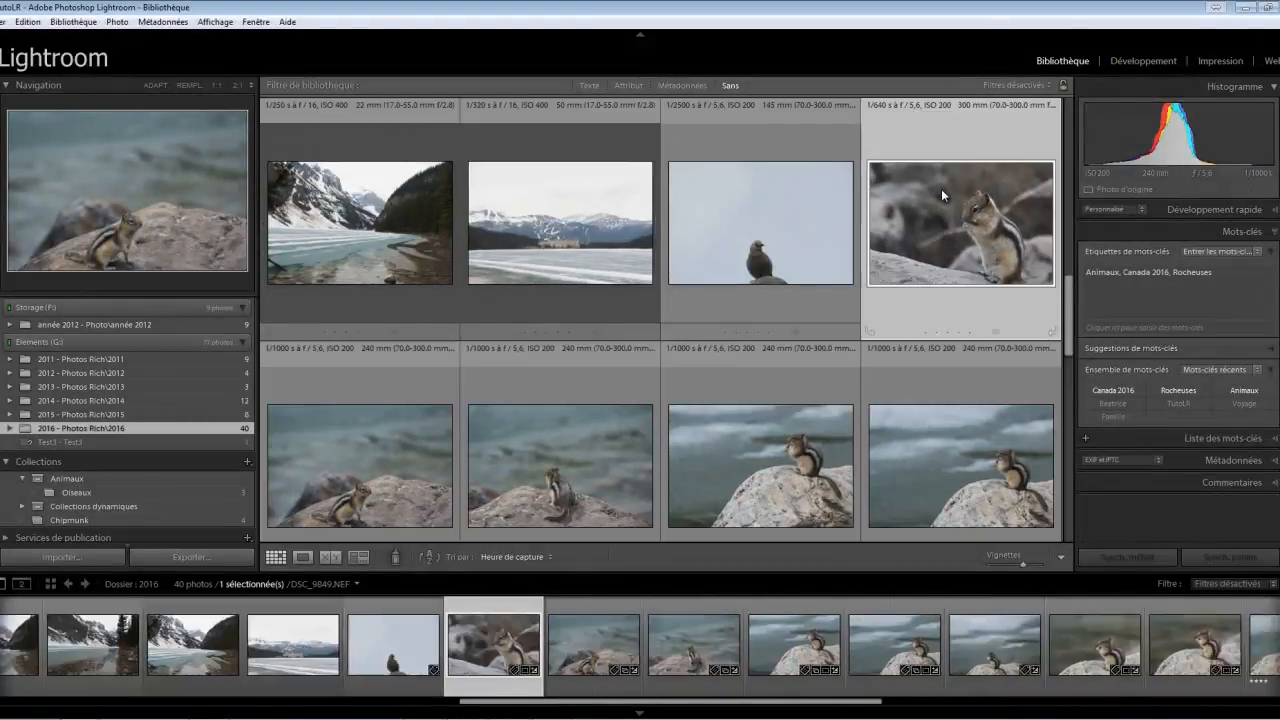
left_click_drag(930, 250, 215, 515)
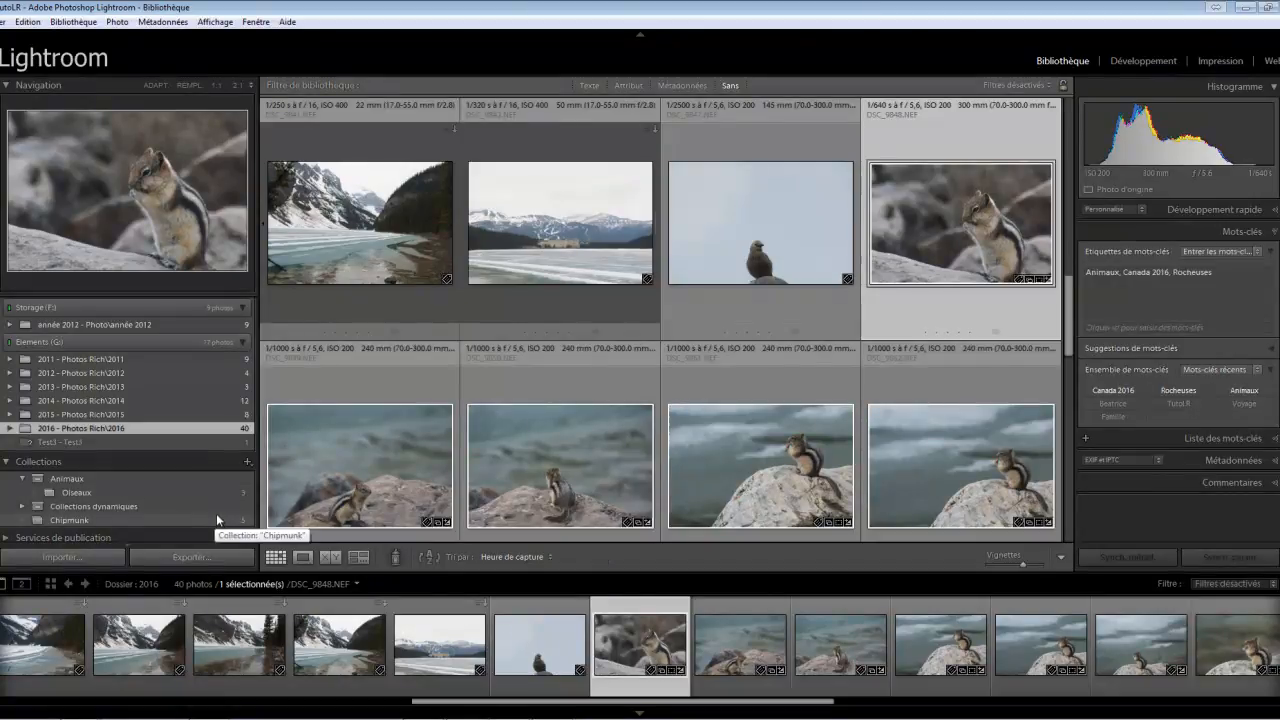
Open the Chipmunk collection and define it as the target collection
left_click(233, 517)
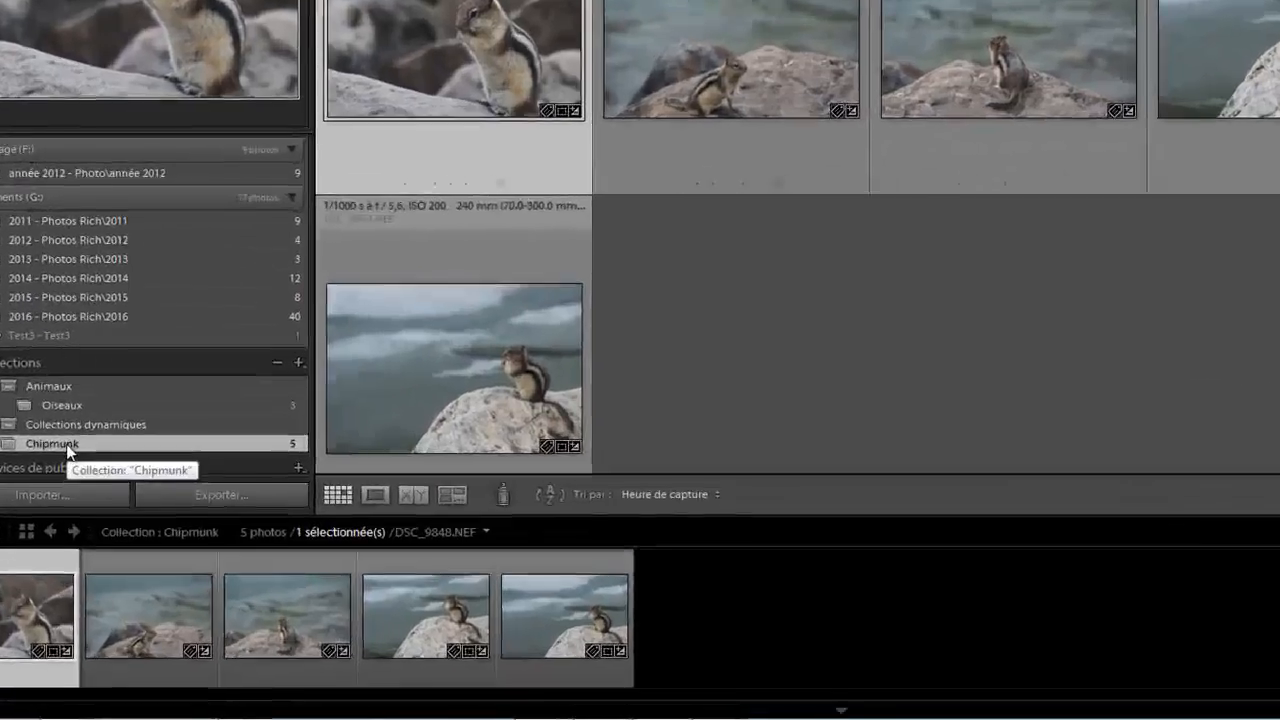
right_click(67, 447)
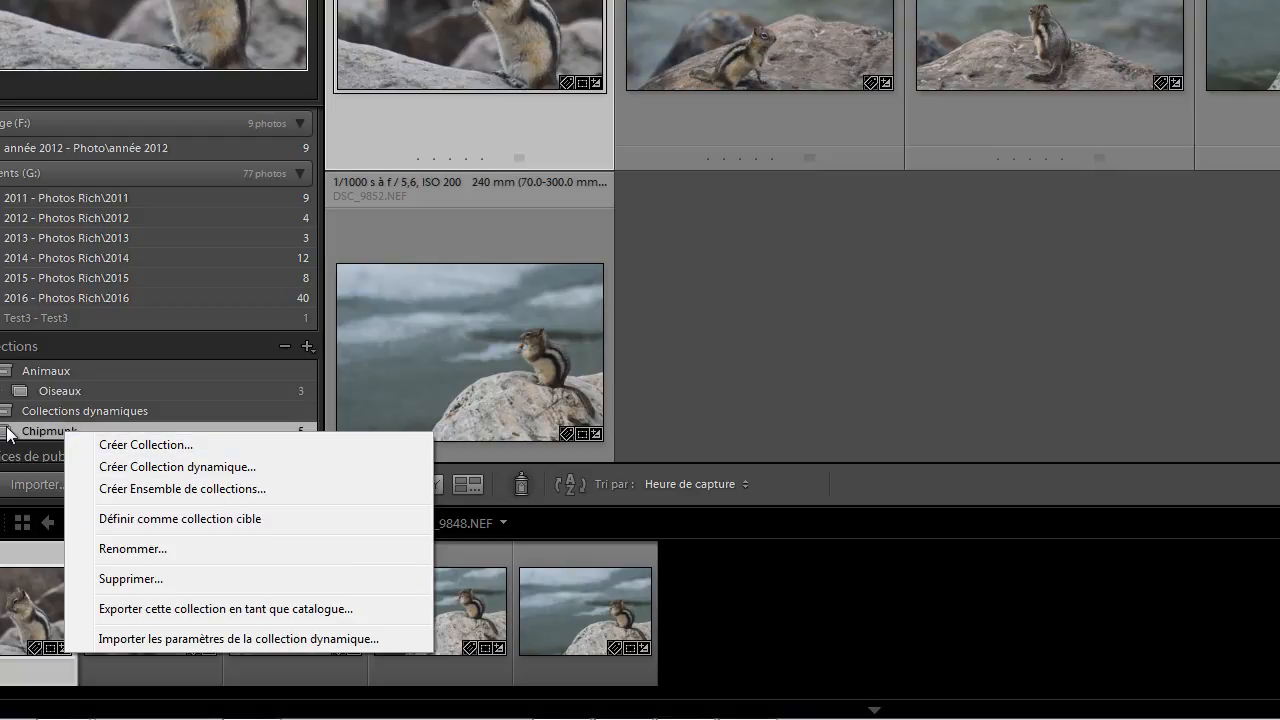
left_click(116, 519)
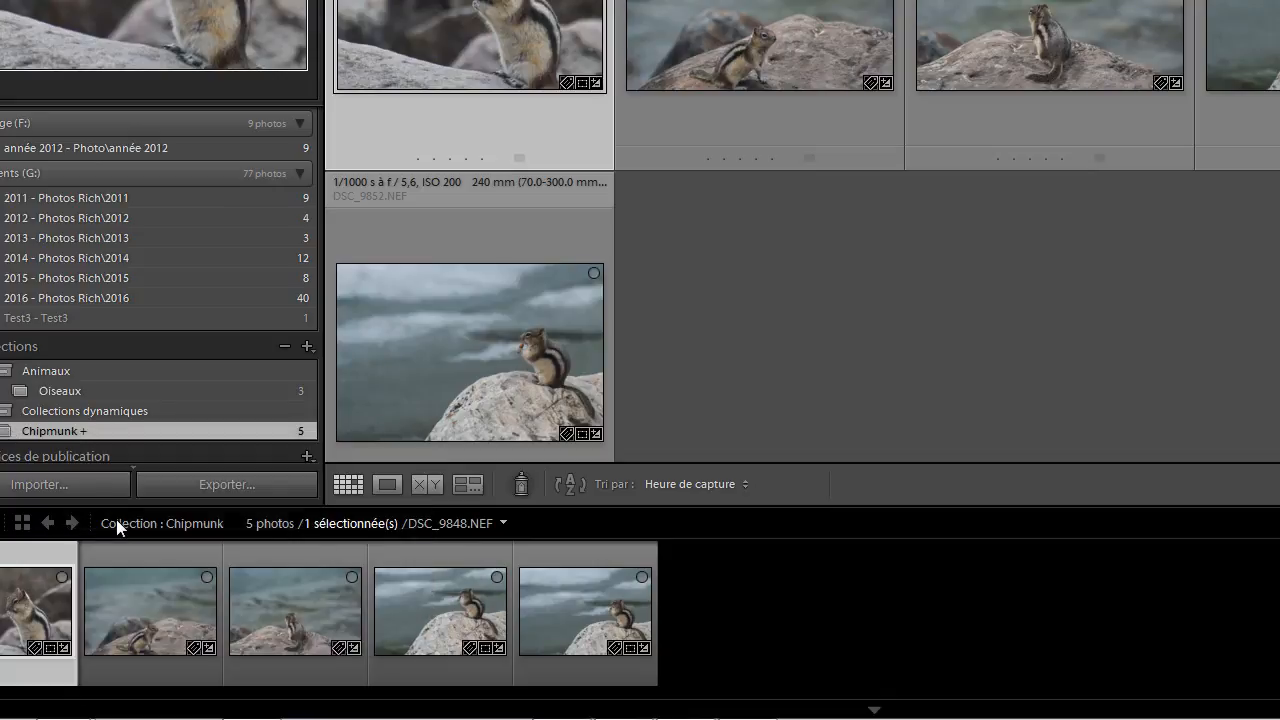
Add the four chipmunk photos from DSC_9853.NEF to DSC_9856PSedit.tif in the 2016 folder to the target collection
left_click(86, 296)
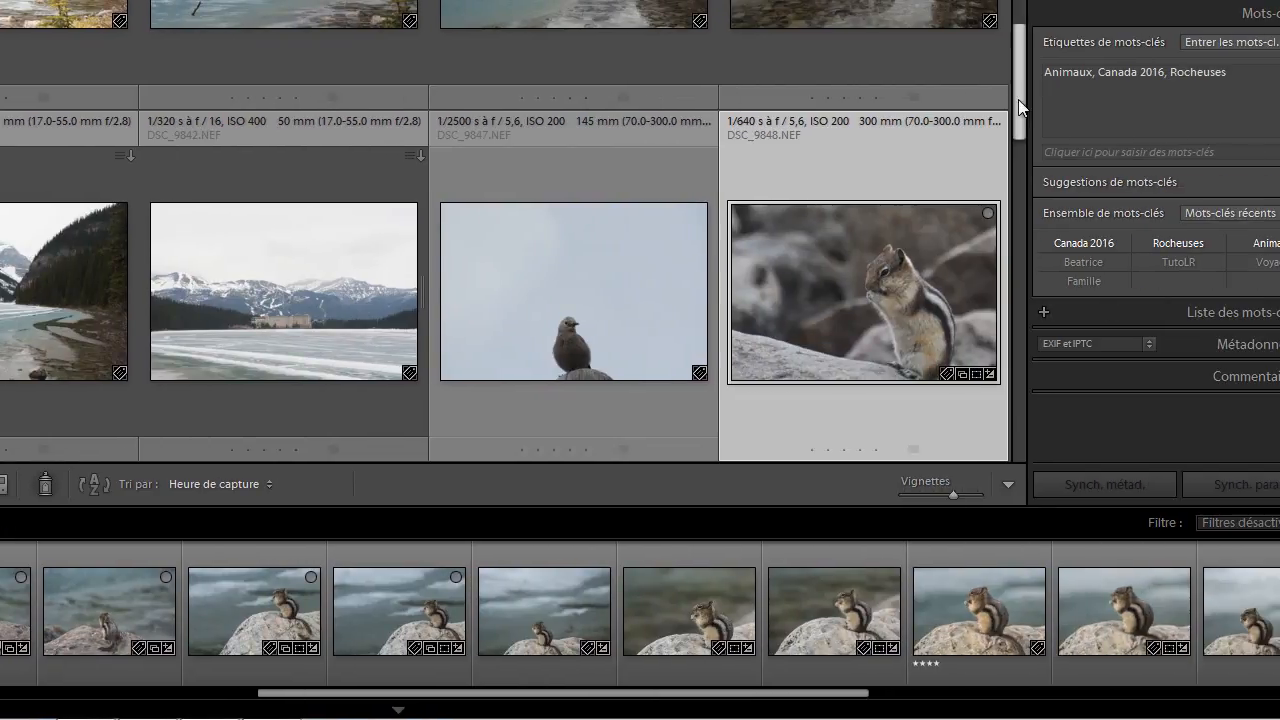
left_click_drag(942, 109, 934, 256)
left_click(22, 150)
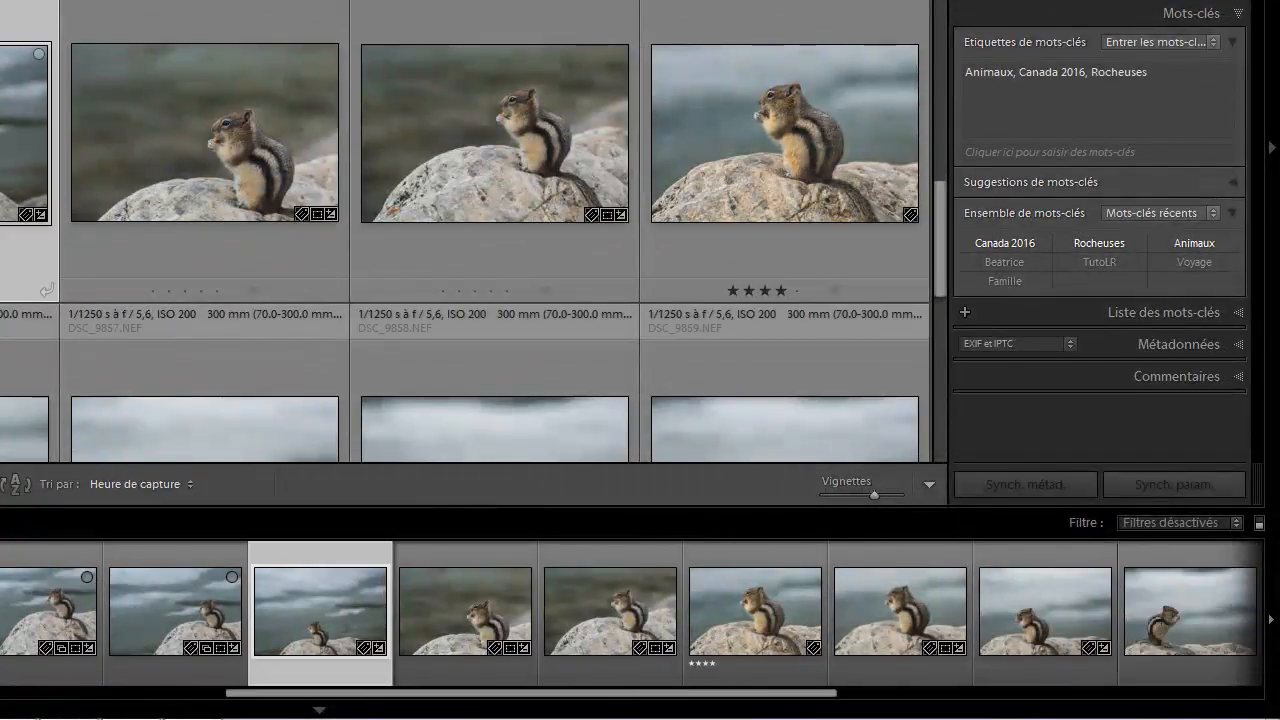
left_click(836, 193, "shift")
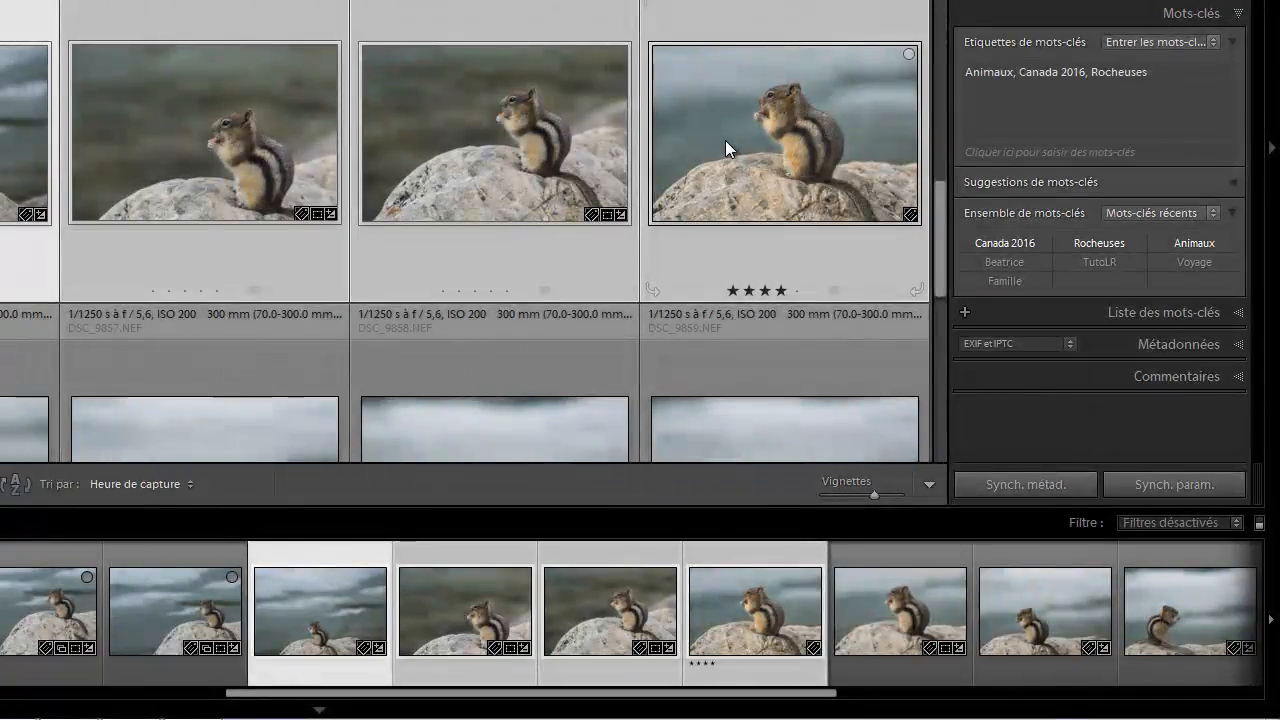
right_click(725, 140)
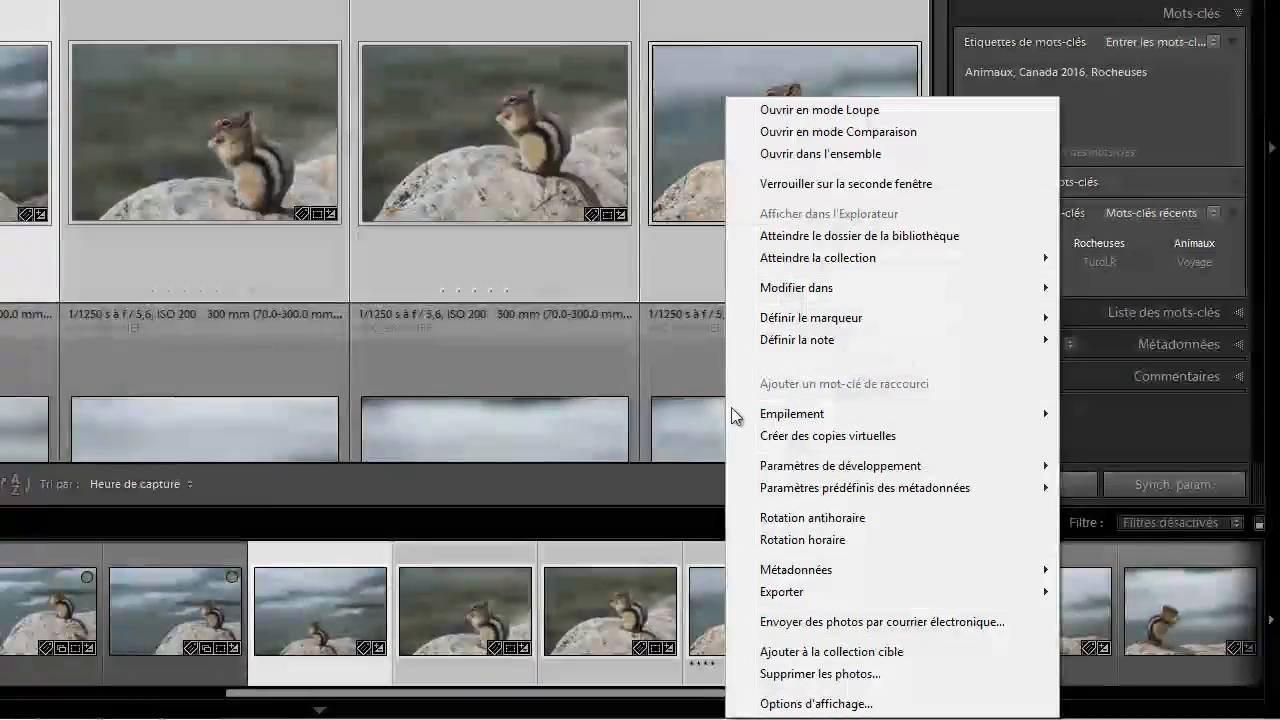
left_click(779, 652)
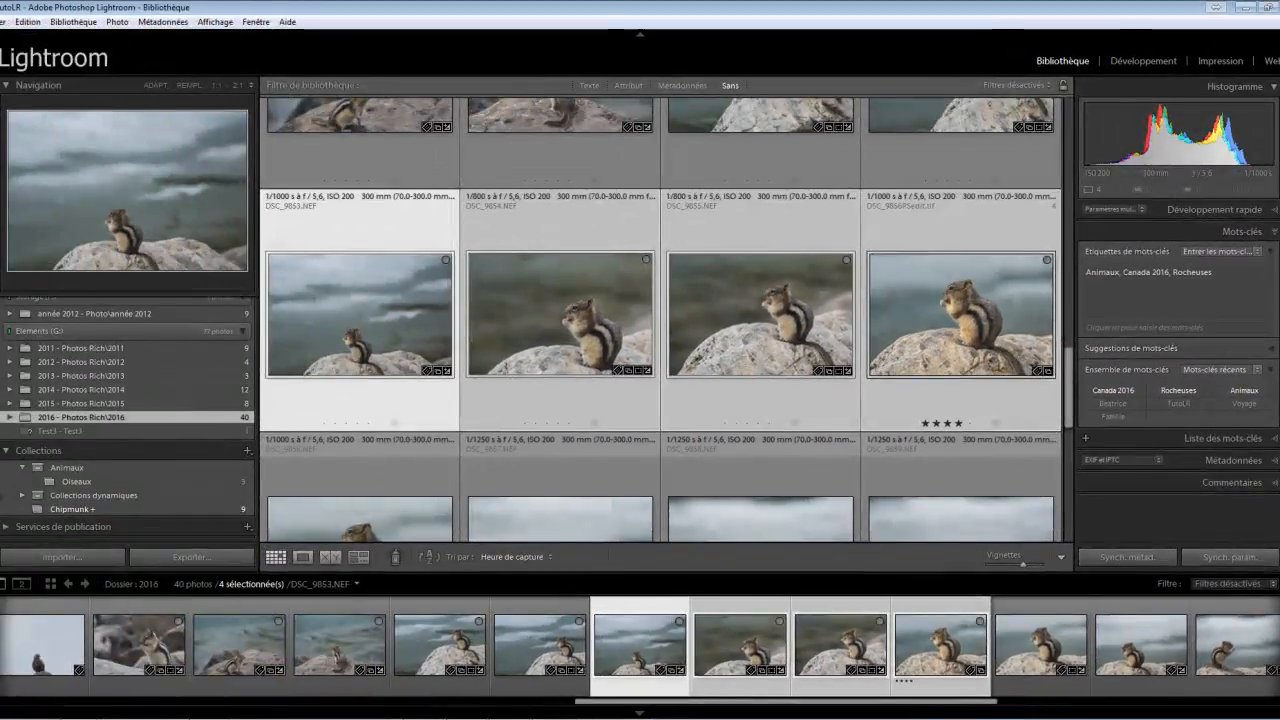
View the contents of the Chipmunk collection and of the catalog's Collection rapide
left_click(177, 513)
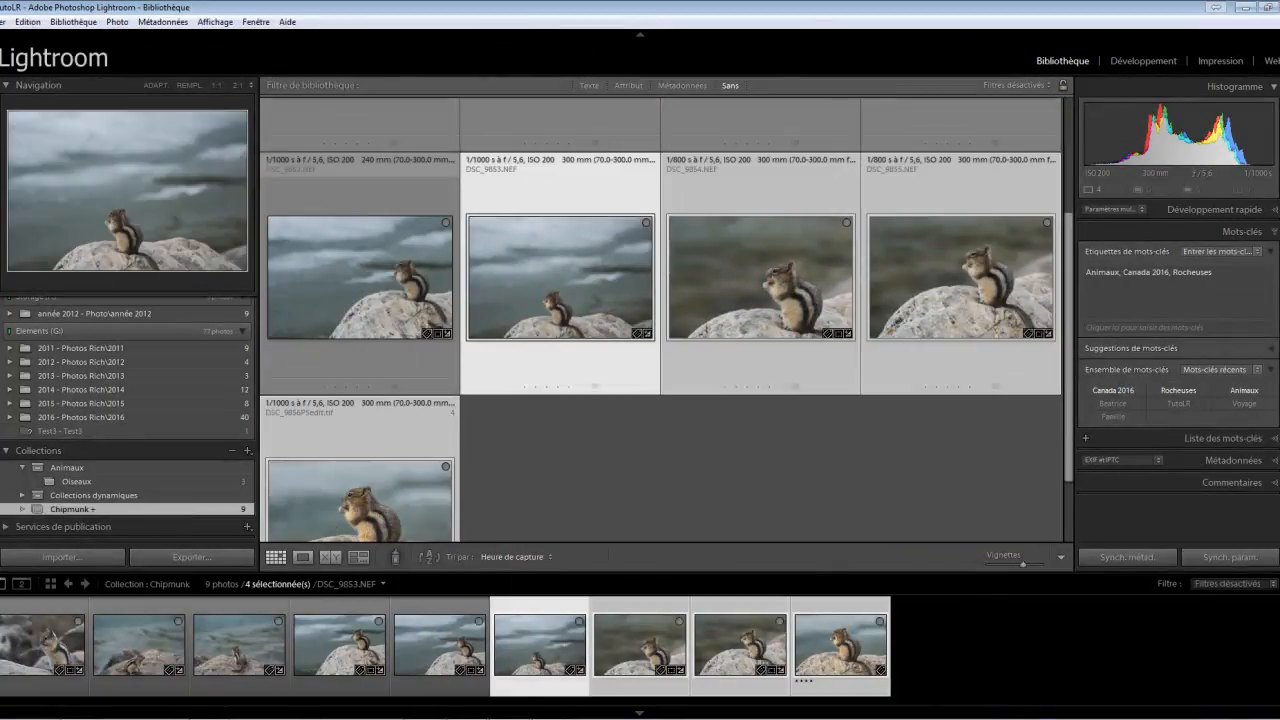
scroll(128, 420, "up", 3)
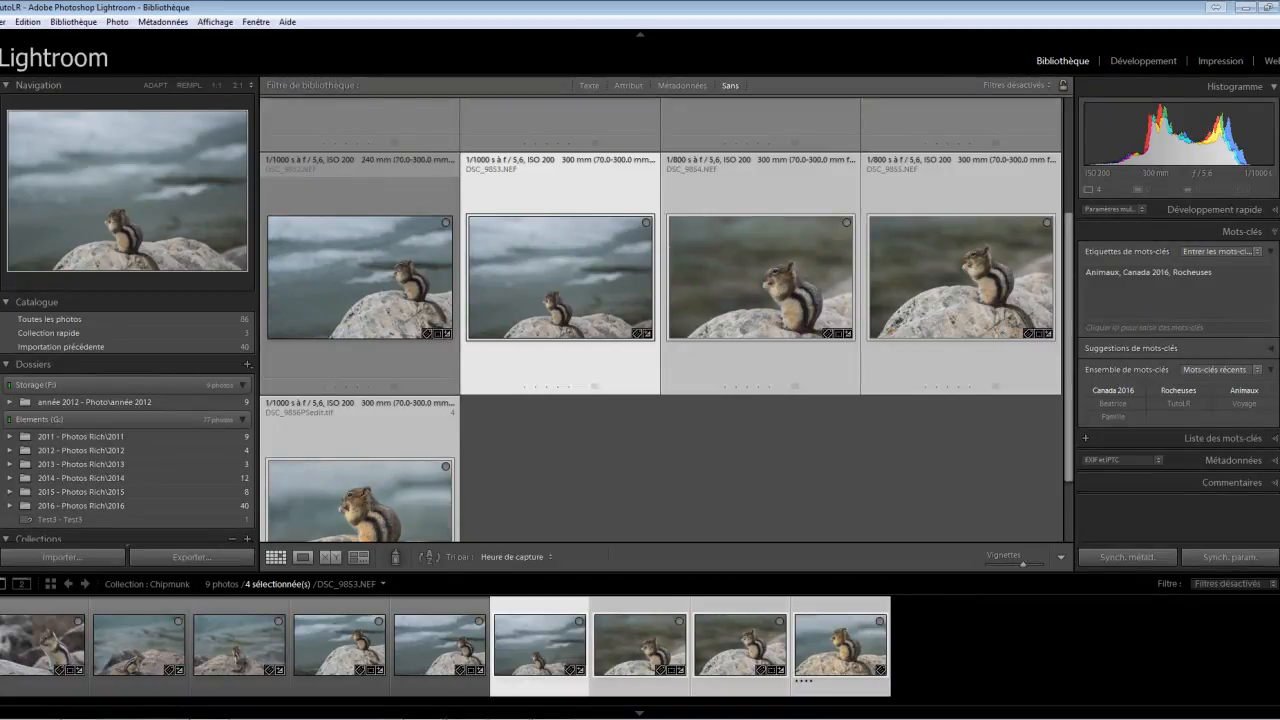
left_click(55, 332)
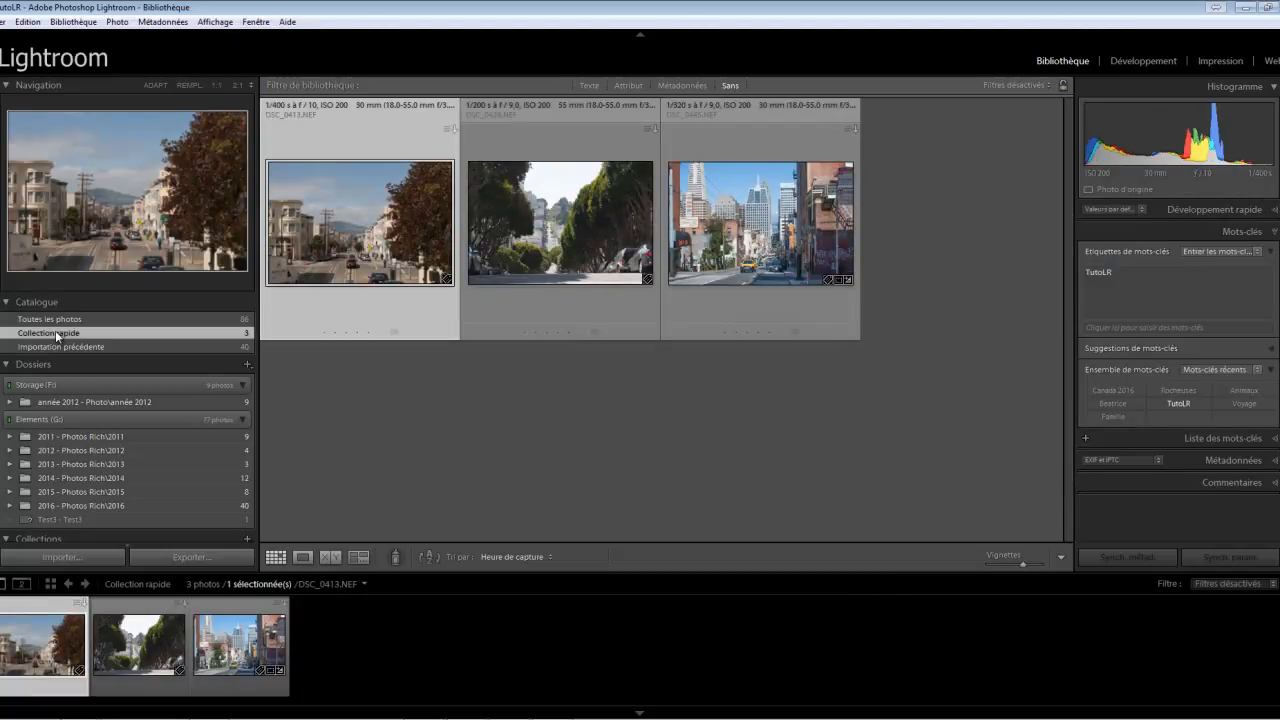
Define the catalog's Collection rapide as the target collection
right_click(57, 336)
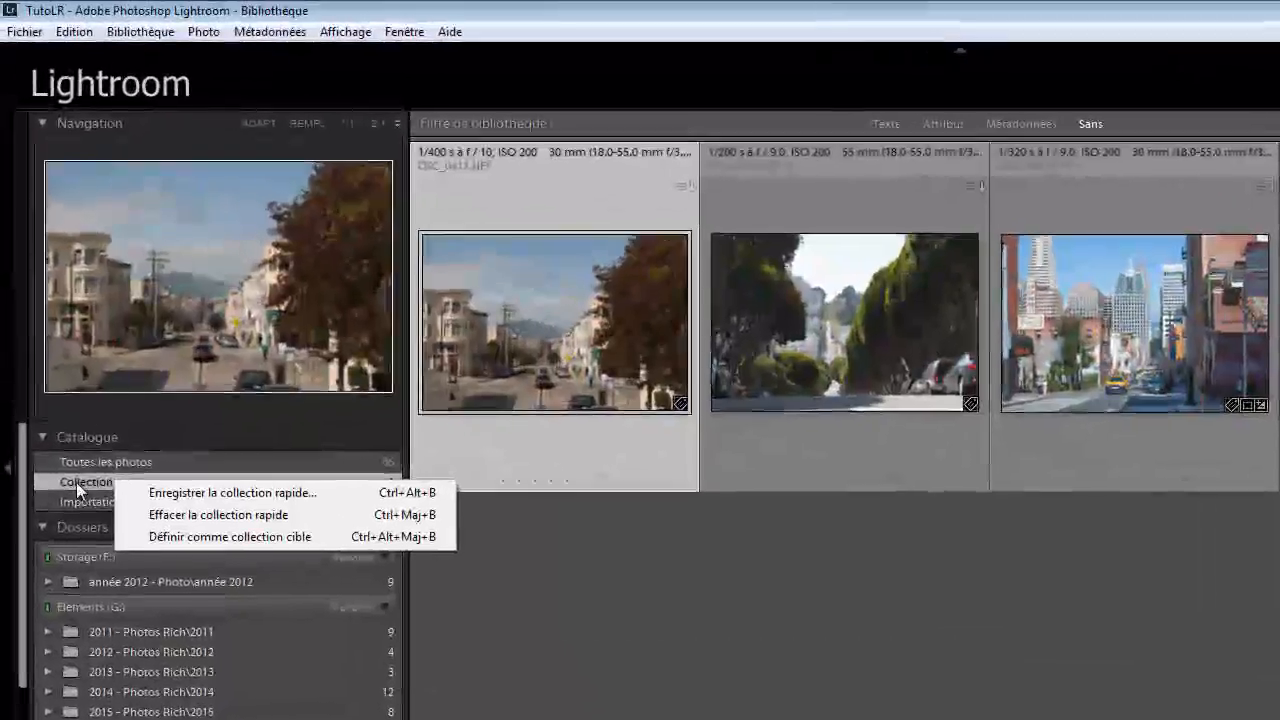
left_click(30, 334)
right_click(77, 482)
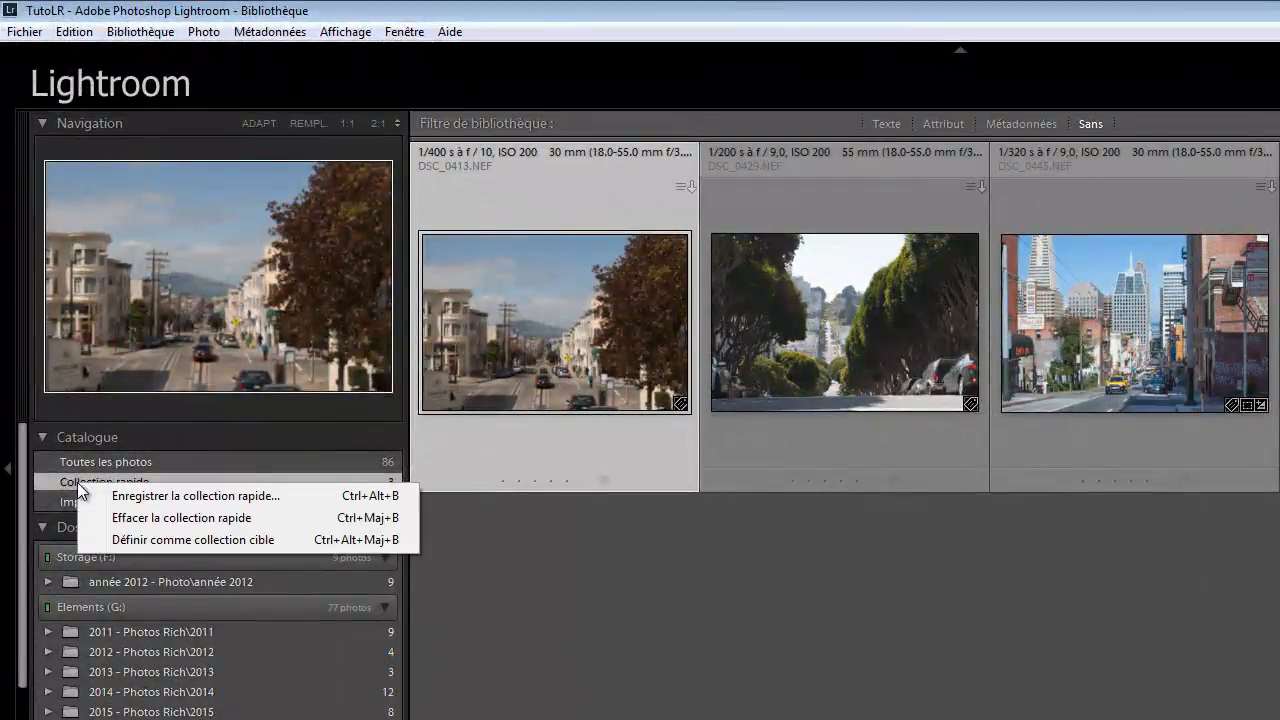
left_click(148, 541)
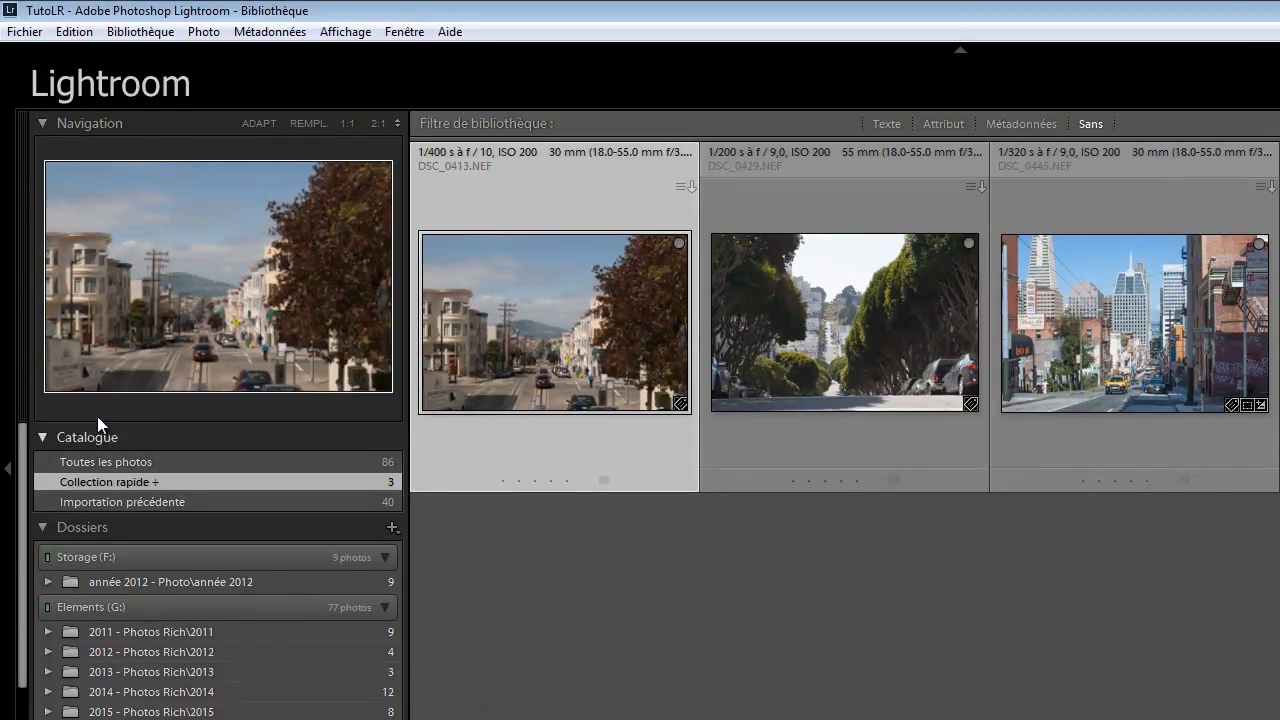
Open the recent catalog Photos_2015.lrcat and relaunch Lightroom with it
left_click(23, 33)
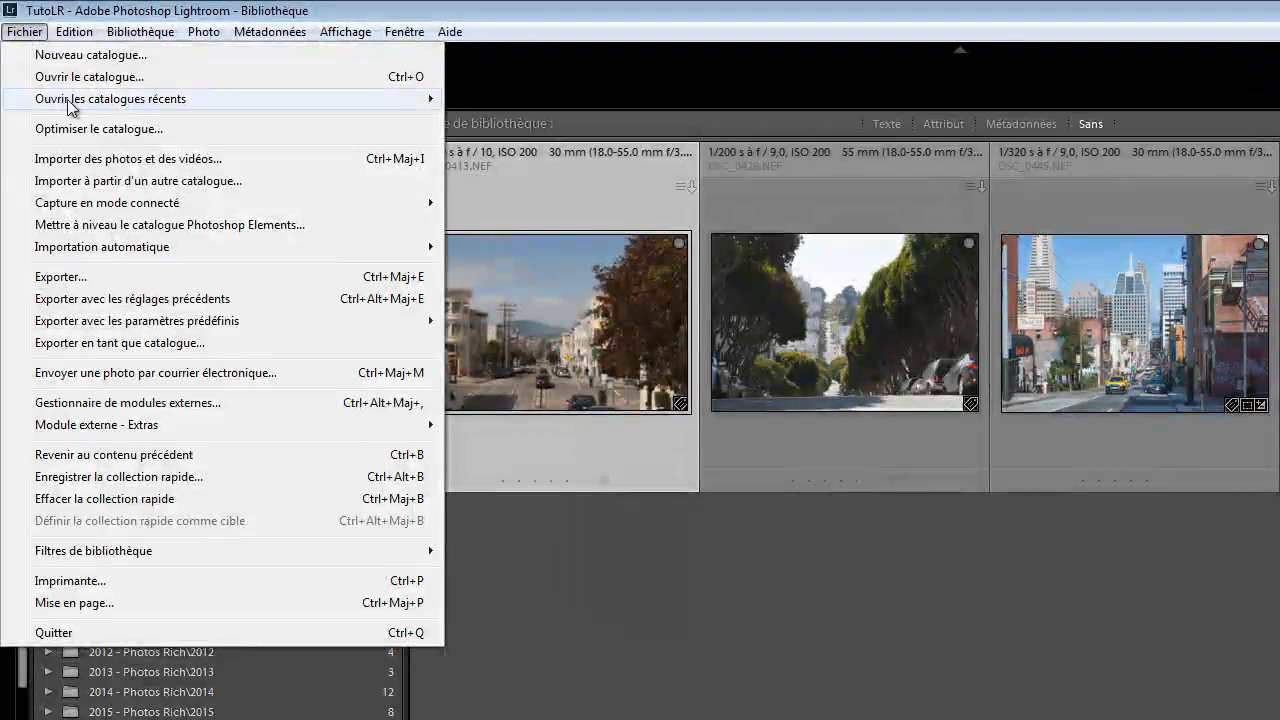
mouse_move(70, 107)
left_click(519, 120)
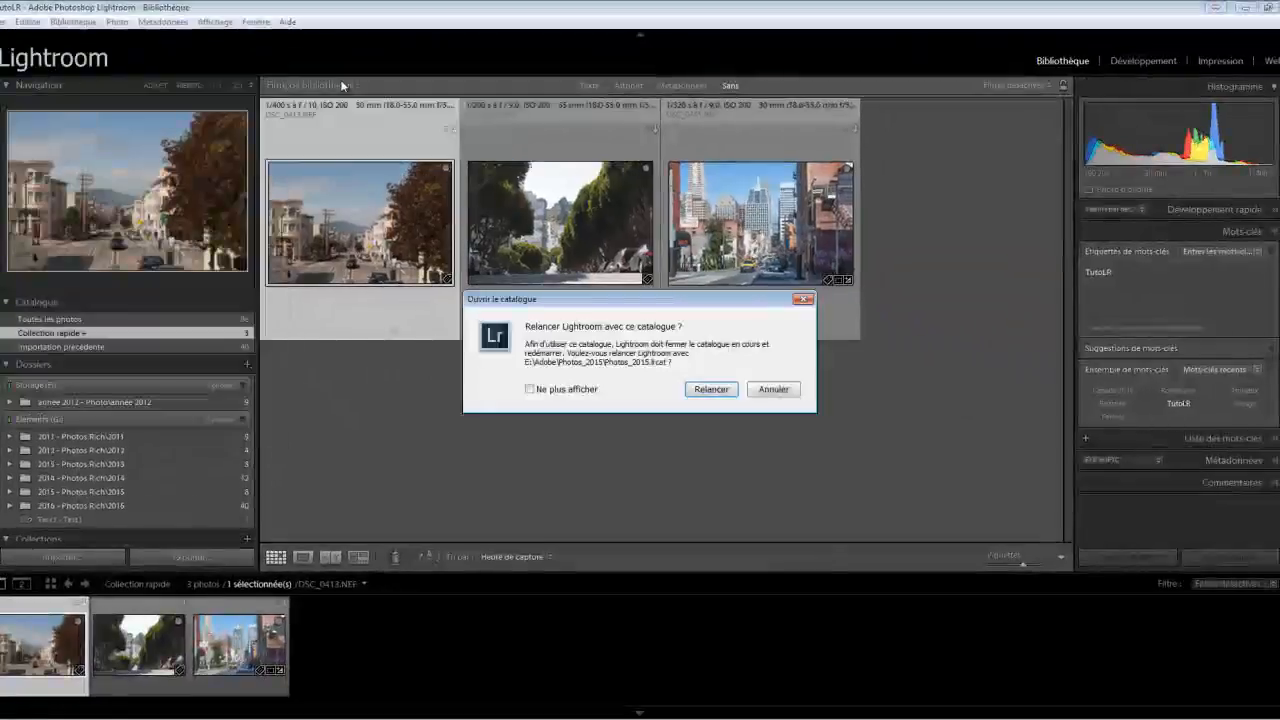
left_click(721, 389)
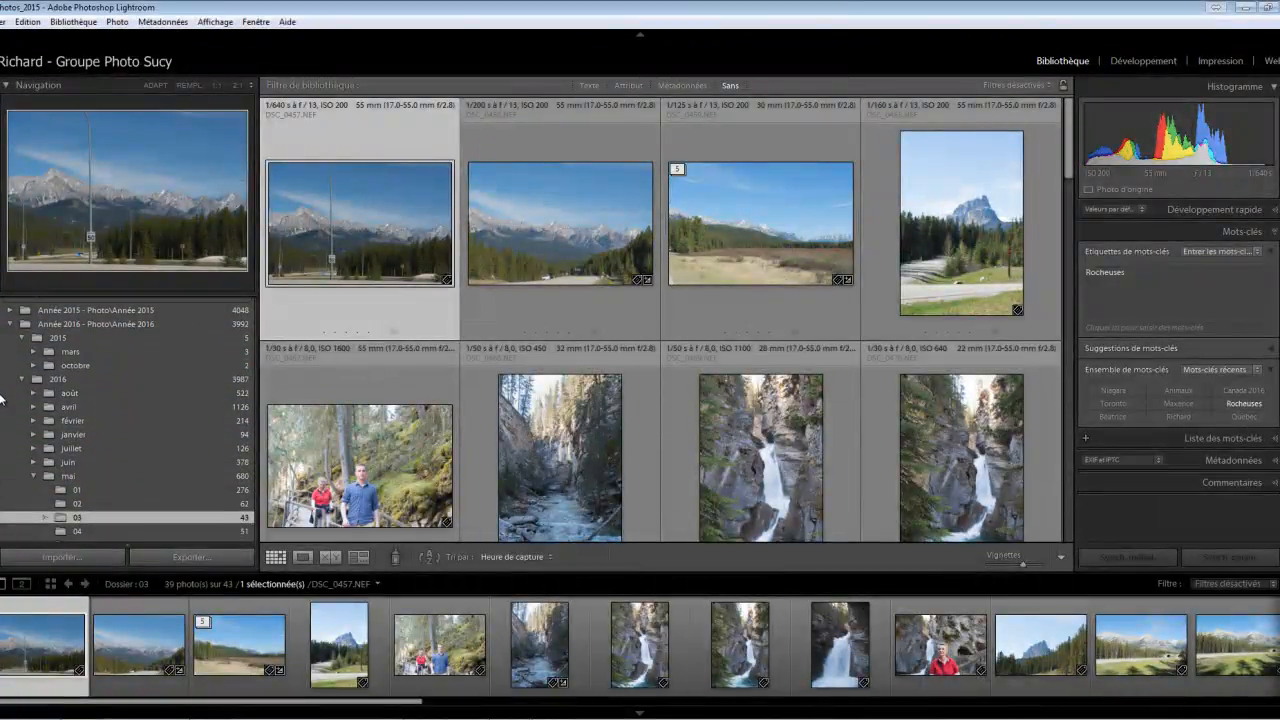
Select the dynamic collection Animaux Canada in the Canada set and open its rules for editing
left_click_drag(0, 395, 1, 442)
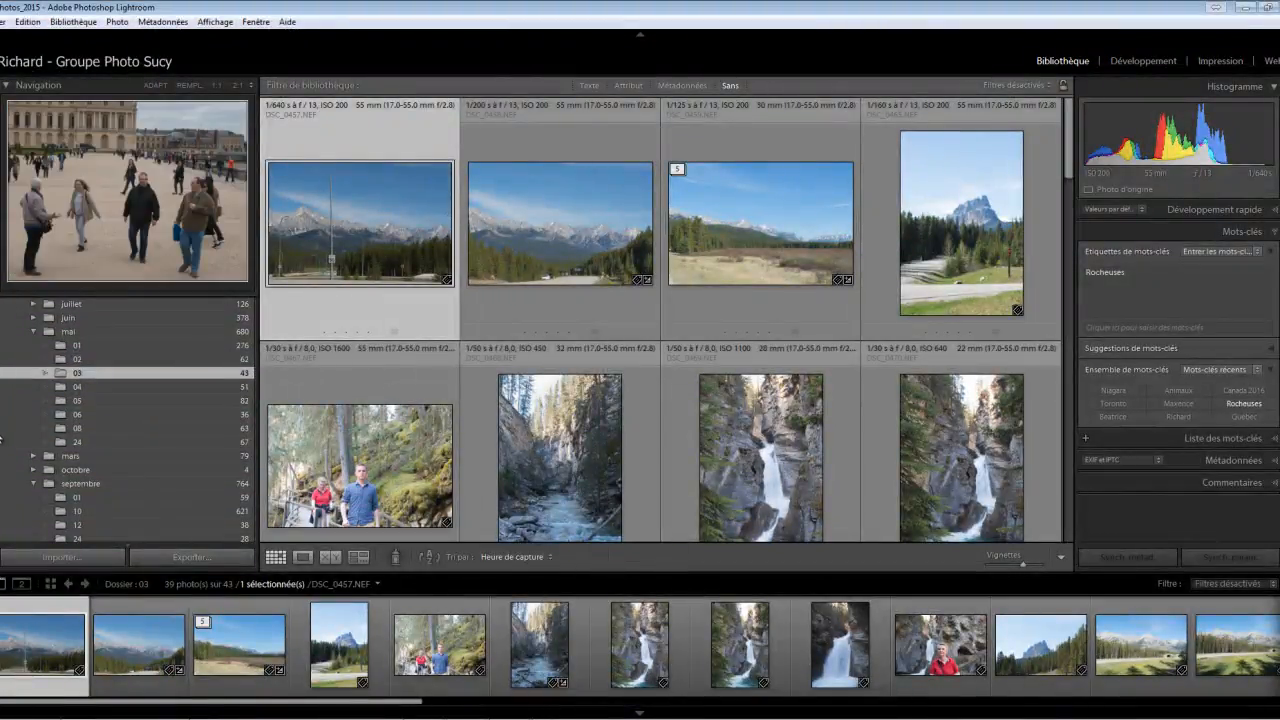
scroll(0, 440, "down", 4)
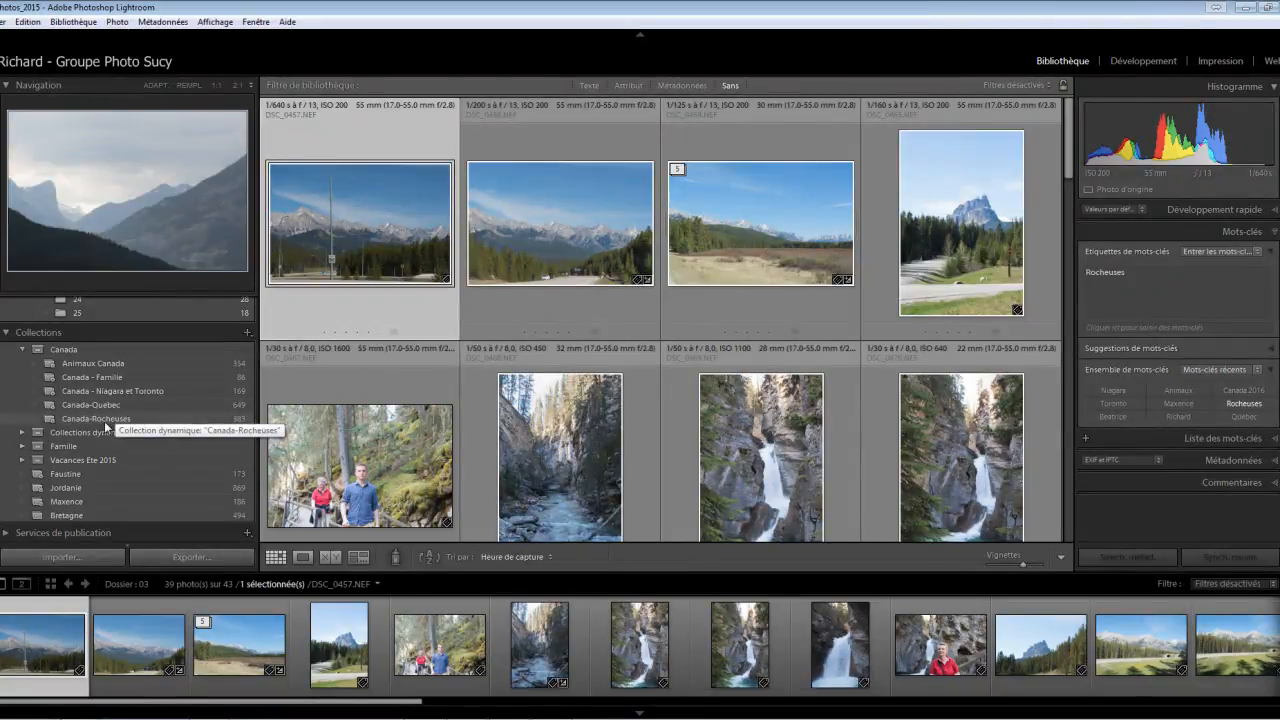
left_click(104, 362)
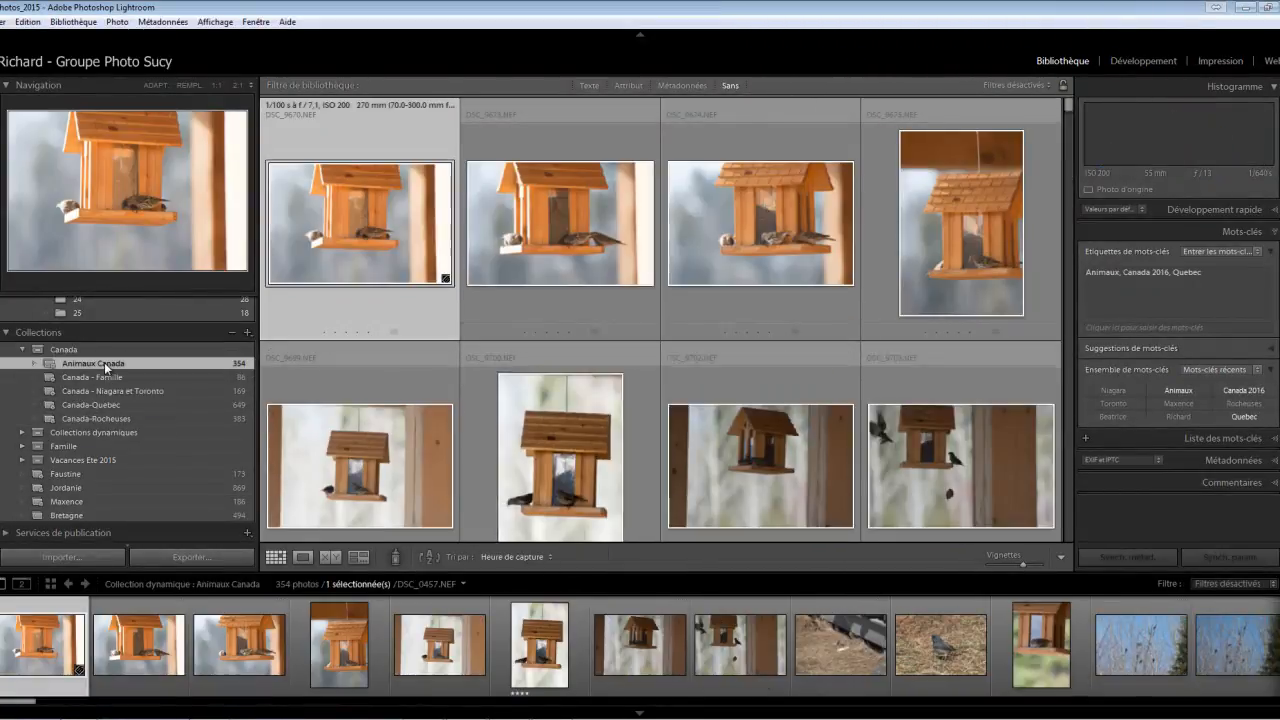
right_click(104, 362)
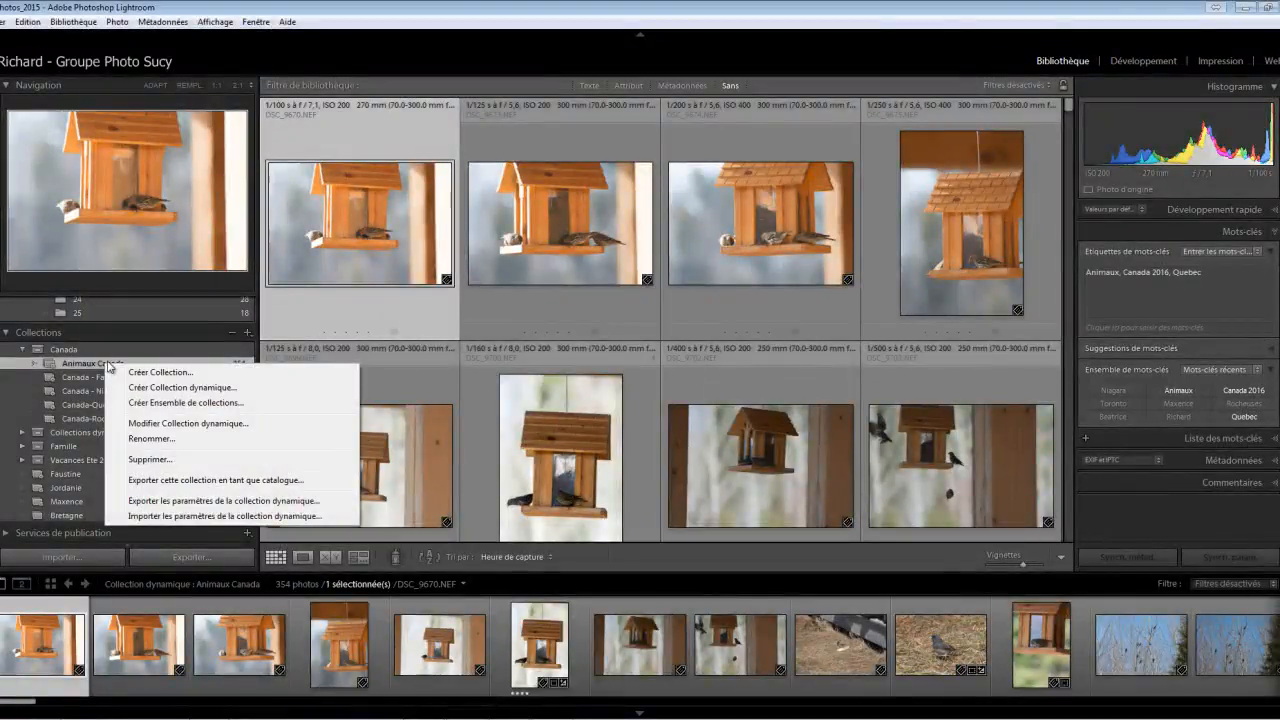
left_click(166, 424)
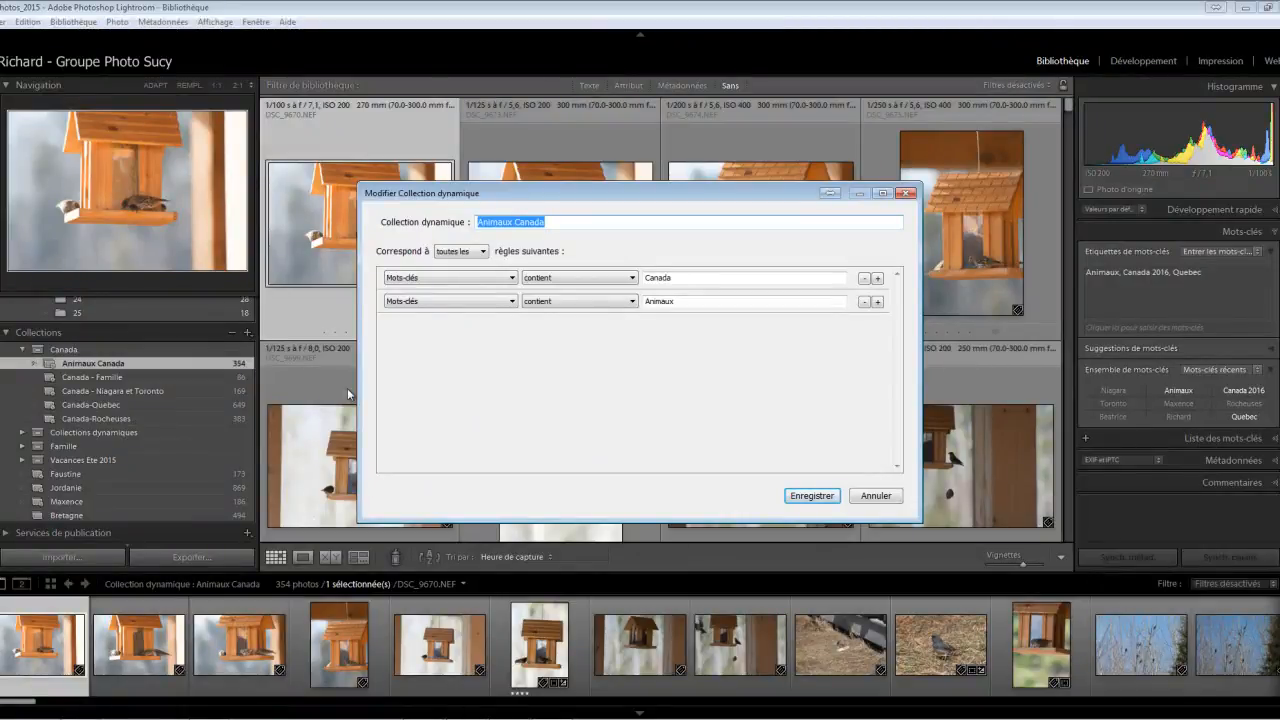
left_click(562, 221)
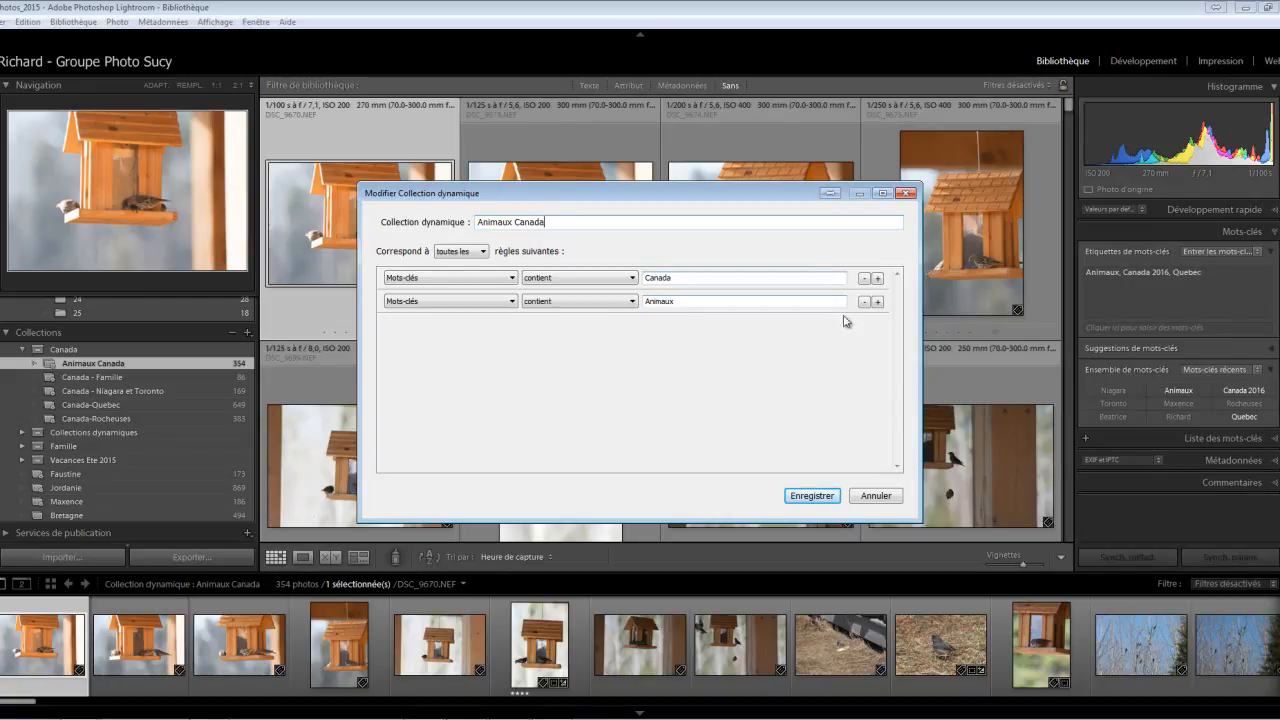
Try a third rule requiring a Note greater than or equal to three stars, then remove it
left_click(878, 302)
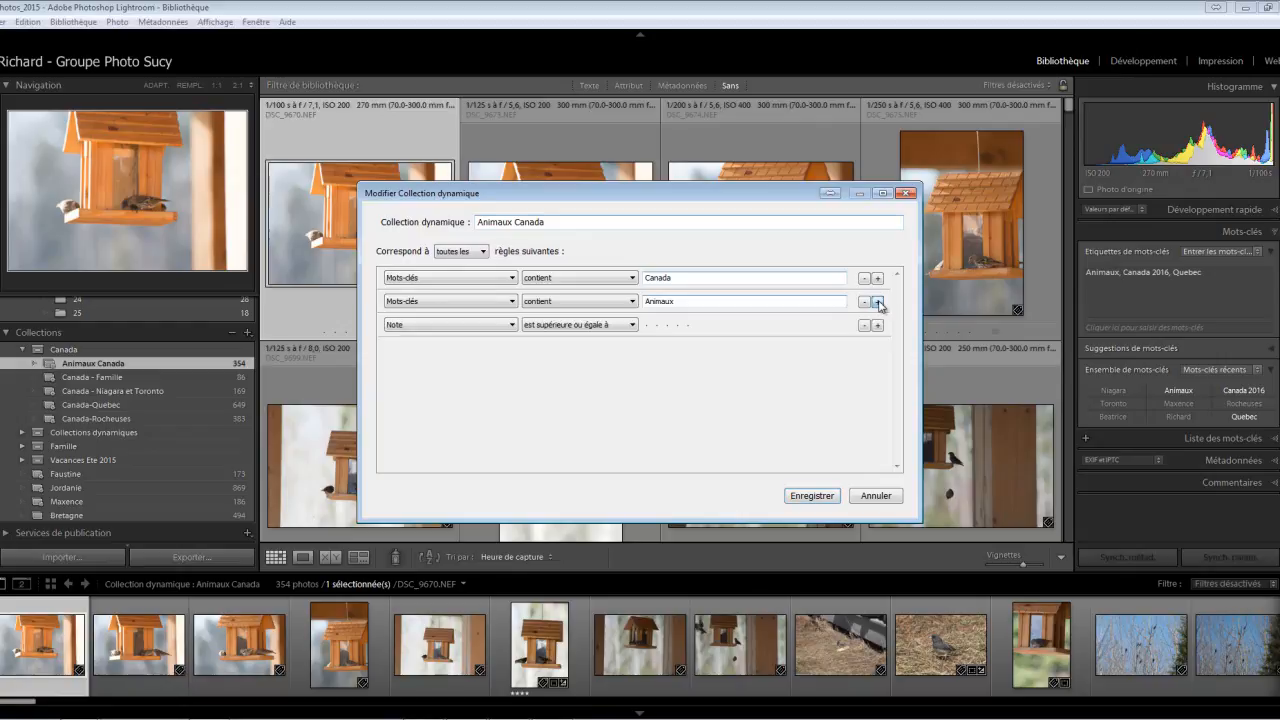
left_click(668, 327)
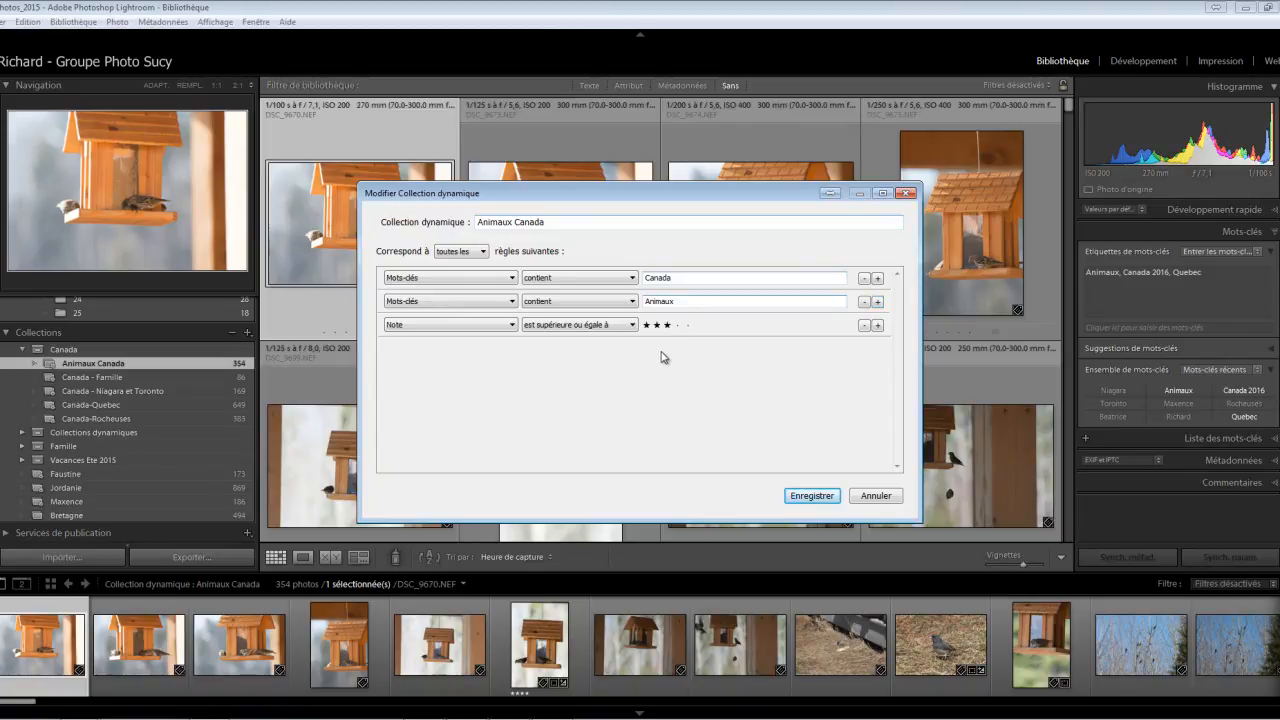
left_click(865, 327)
Examine the criteria available for a new rule, including size, color, date and source, and leave the Animaux Canada rules without saving
left_click(878, 302)
left_click(511, 327)
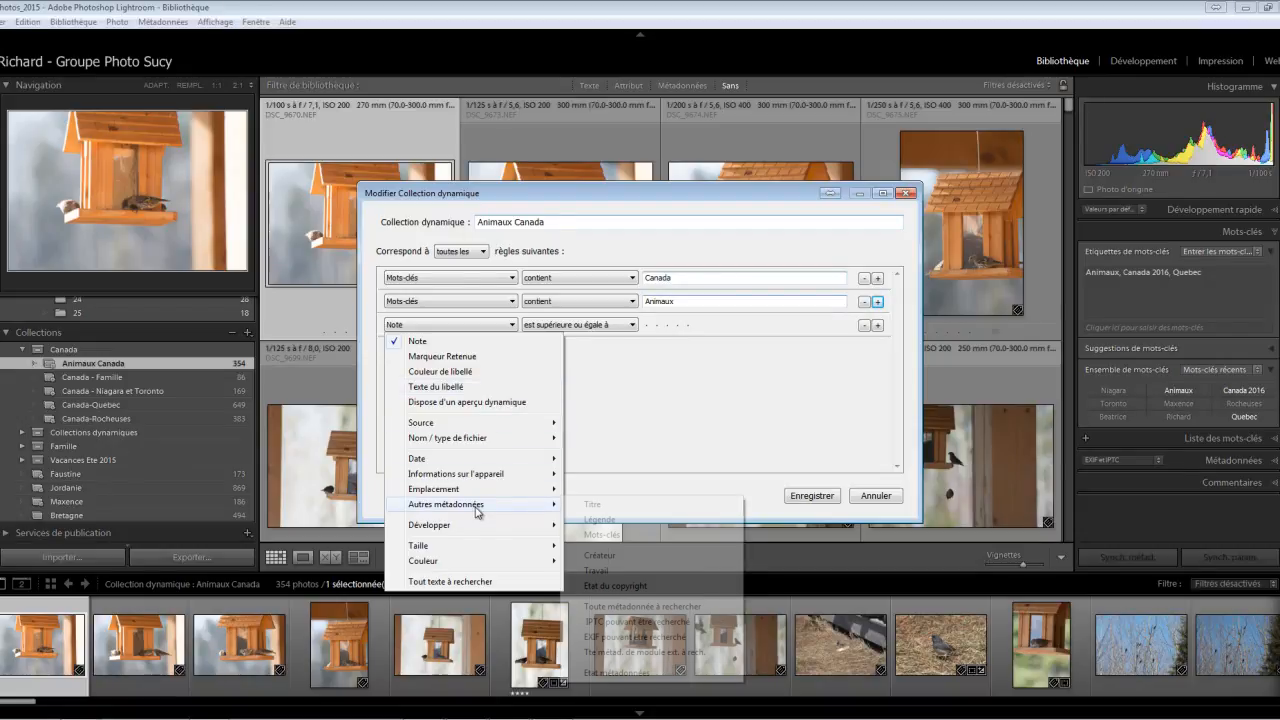
mouse_move(455, 548)
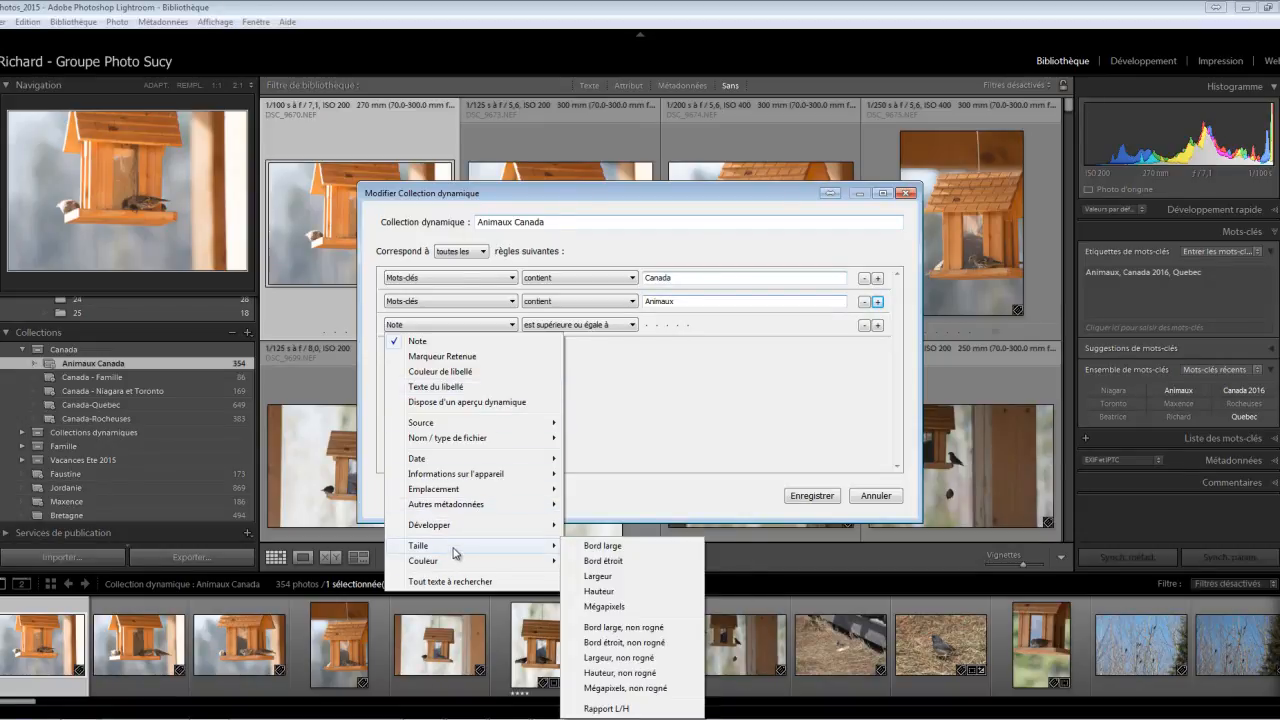
mouse_move(476, 567)
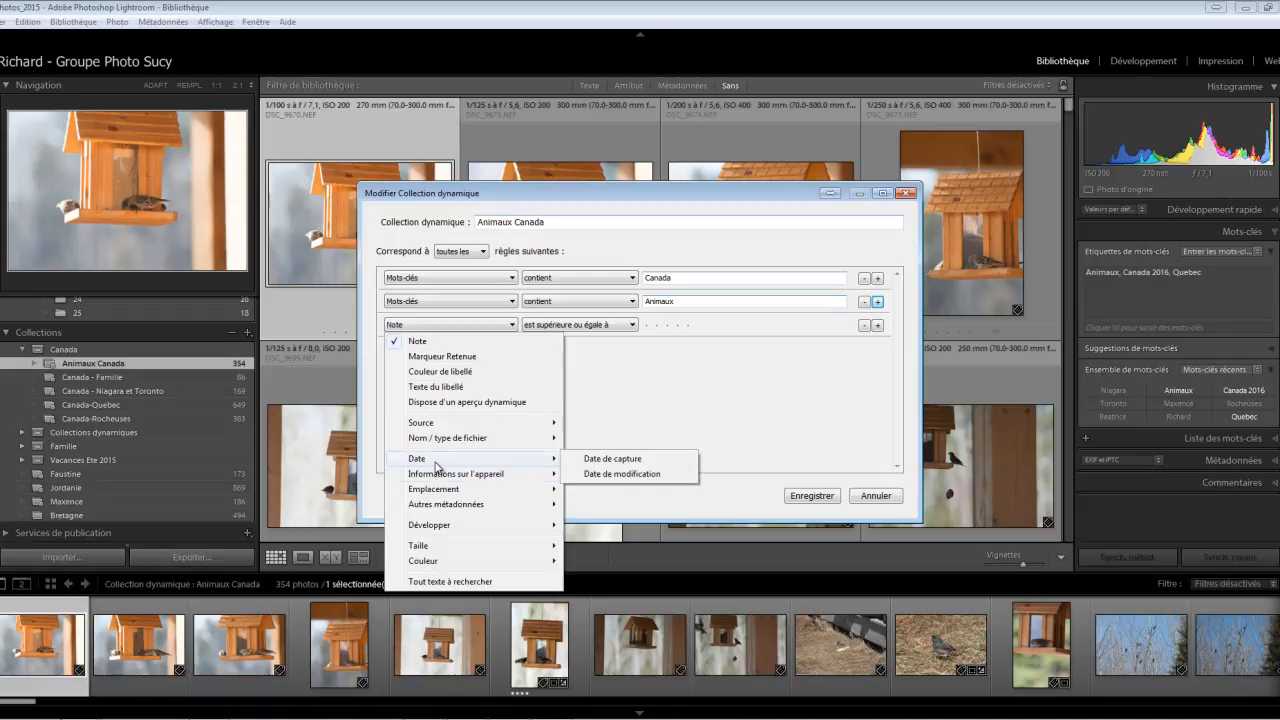
mouse_move(439, 479)
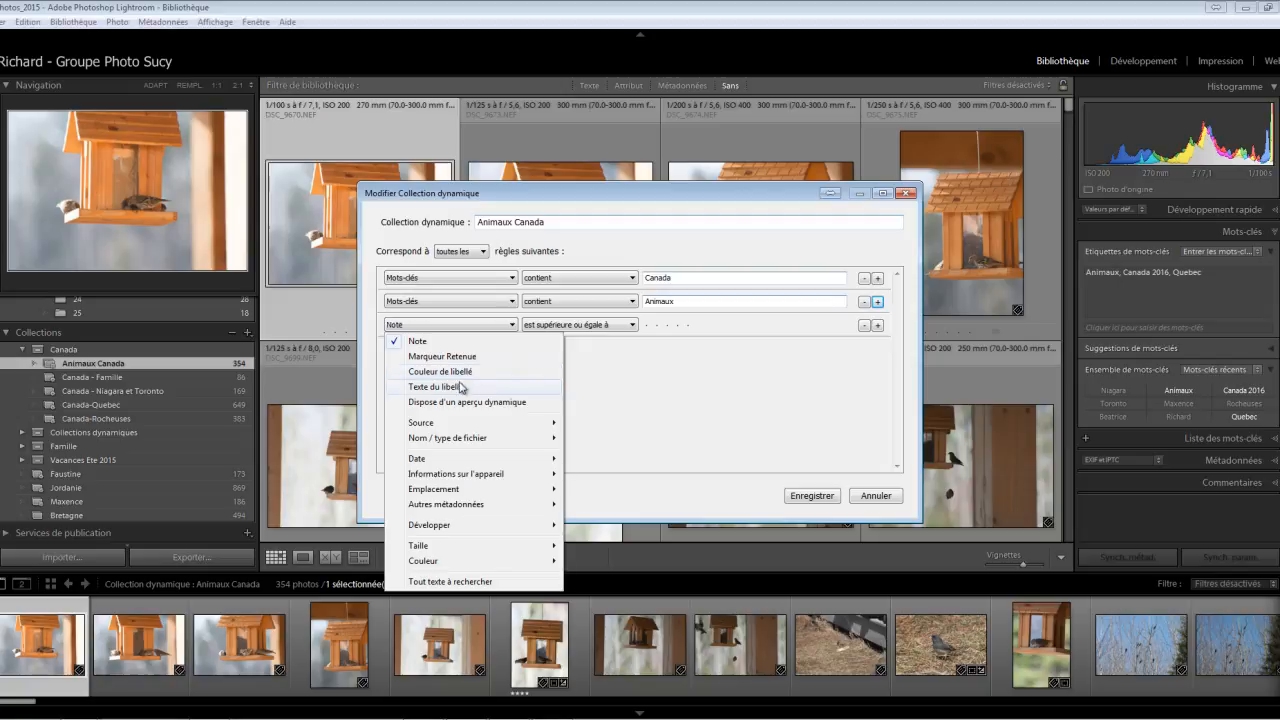
mouse_move(430, 430)
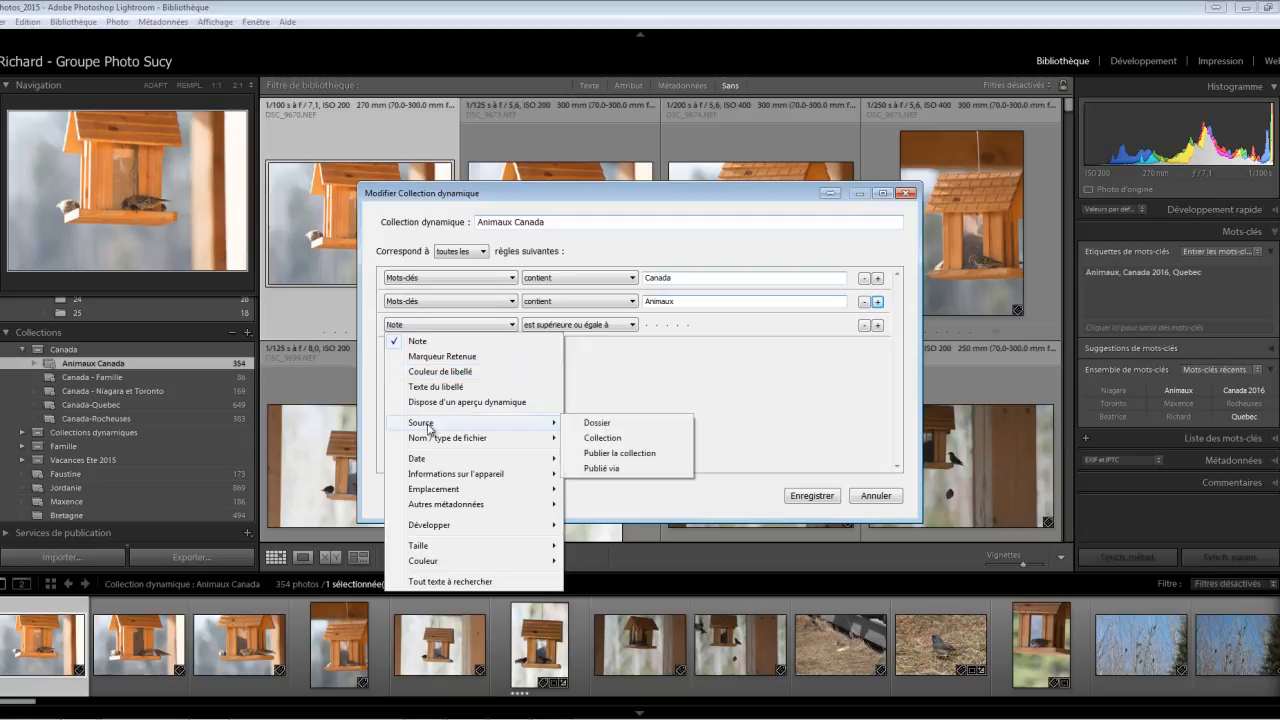
left_click(627, 399)
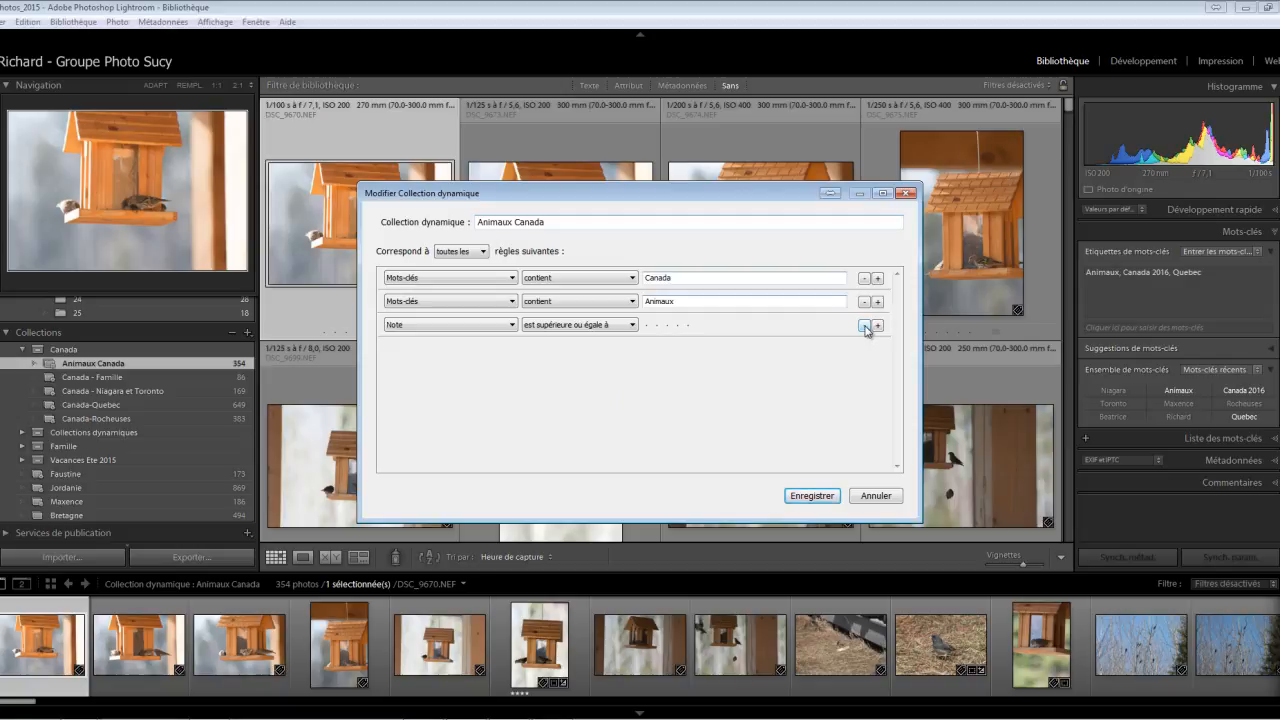
left_click(864, 326)
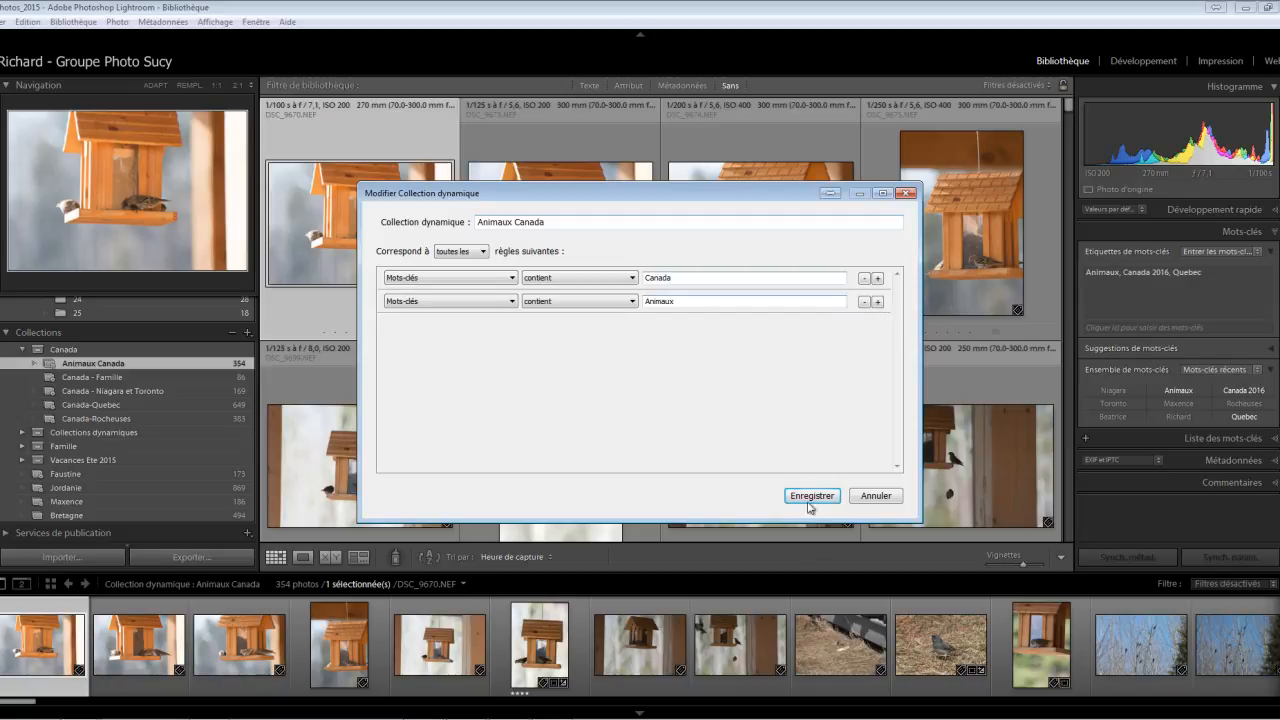
left_click(875, 496)
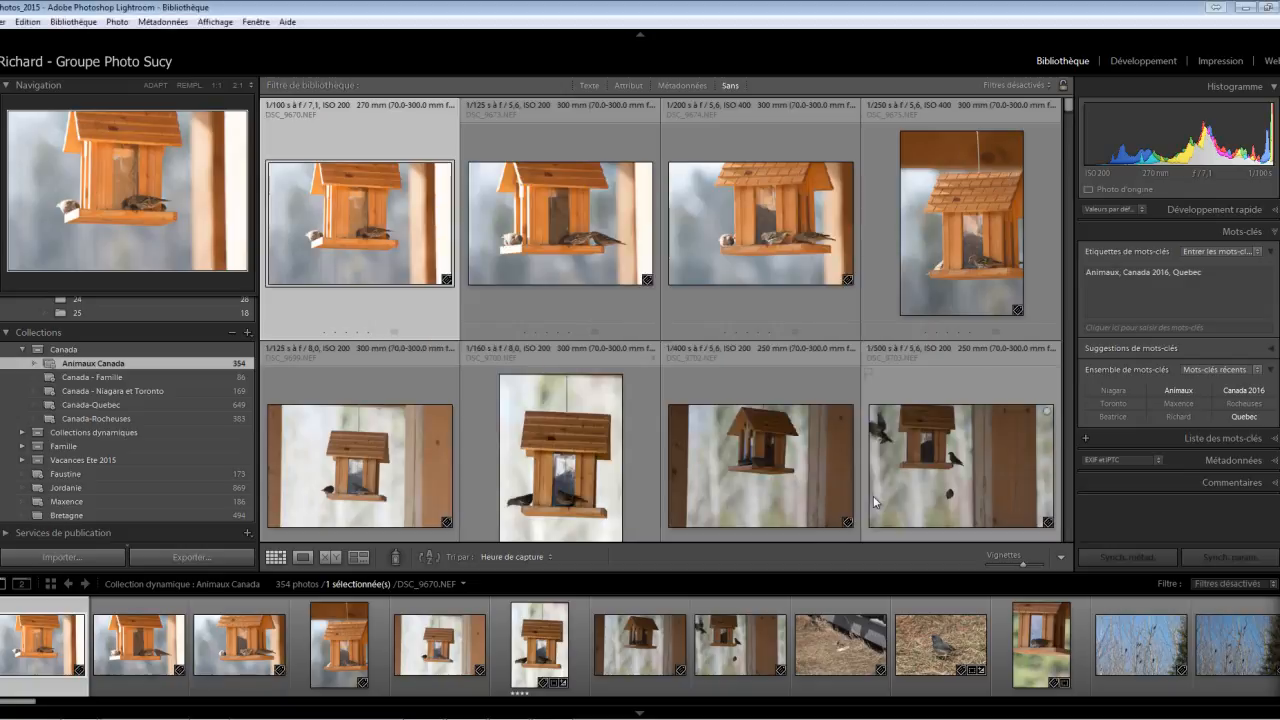
Start a new dynamic collection named Bretagne, placed outside any collection set
left_click(248, 333)
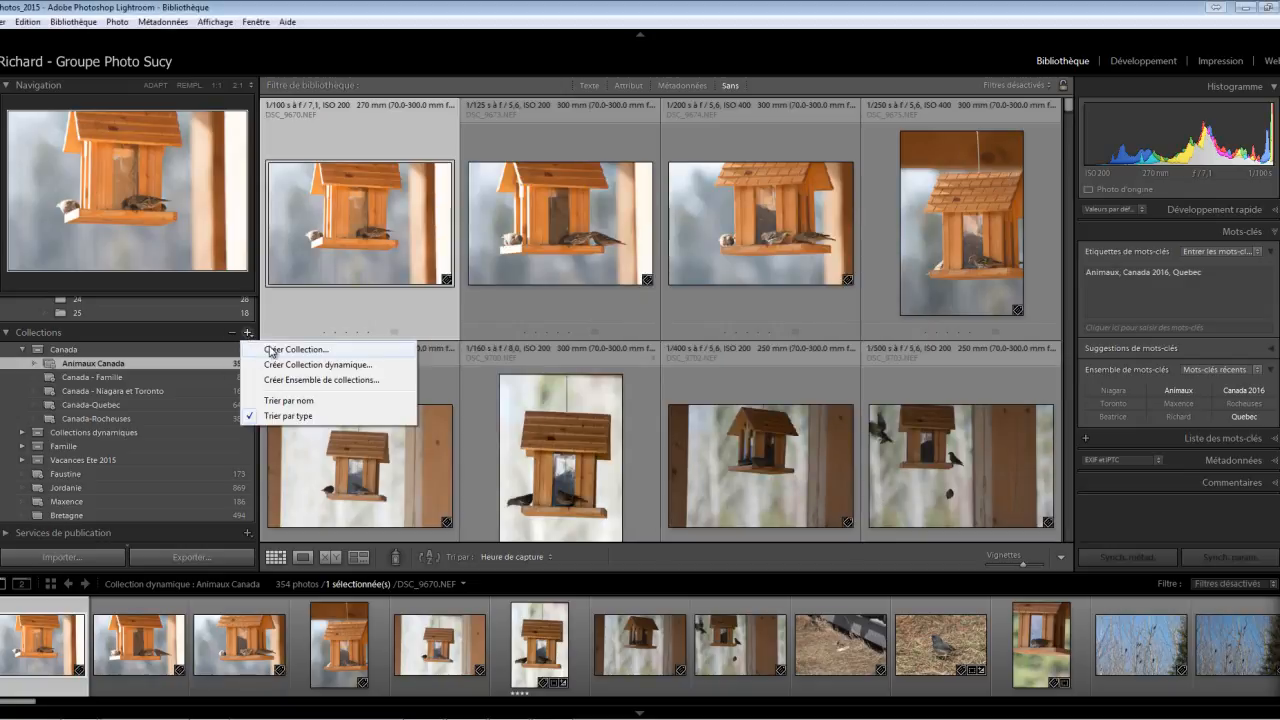
left_click(278, 366)
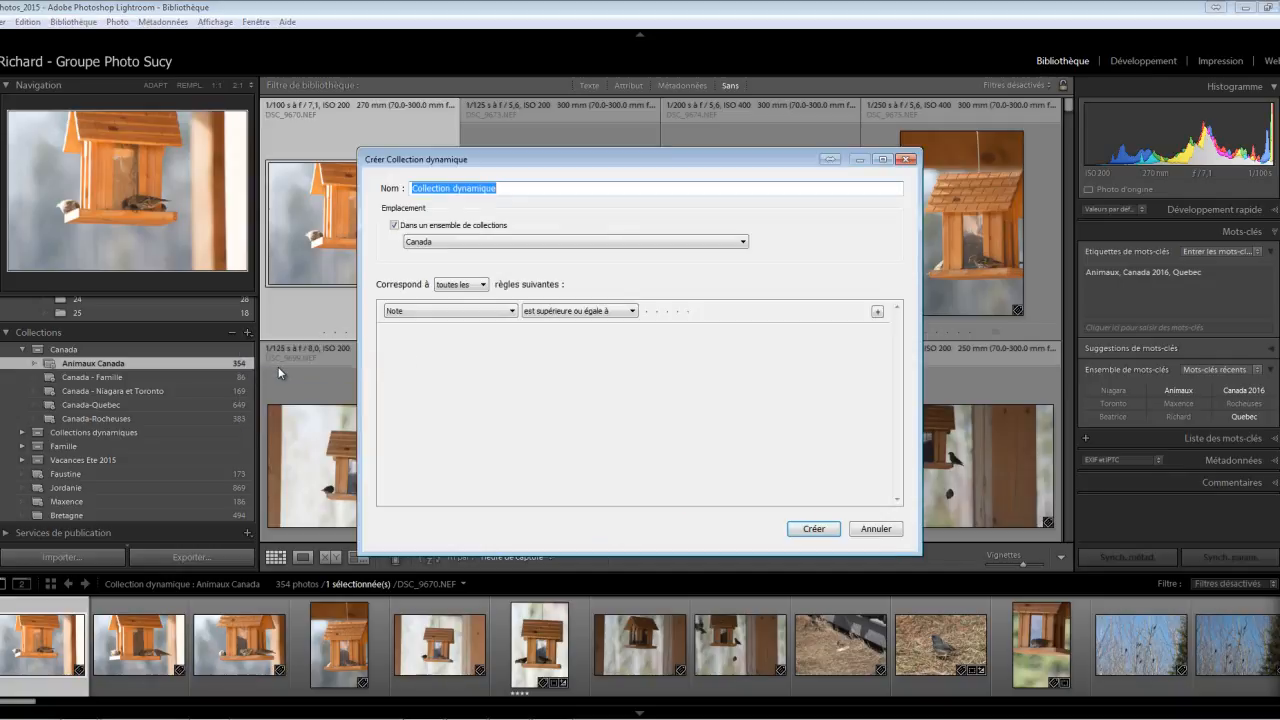
left_click(744, 244)
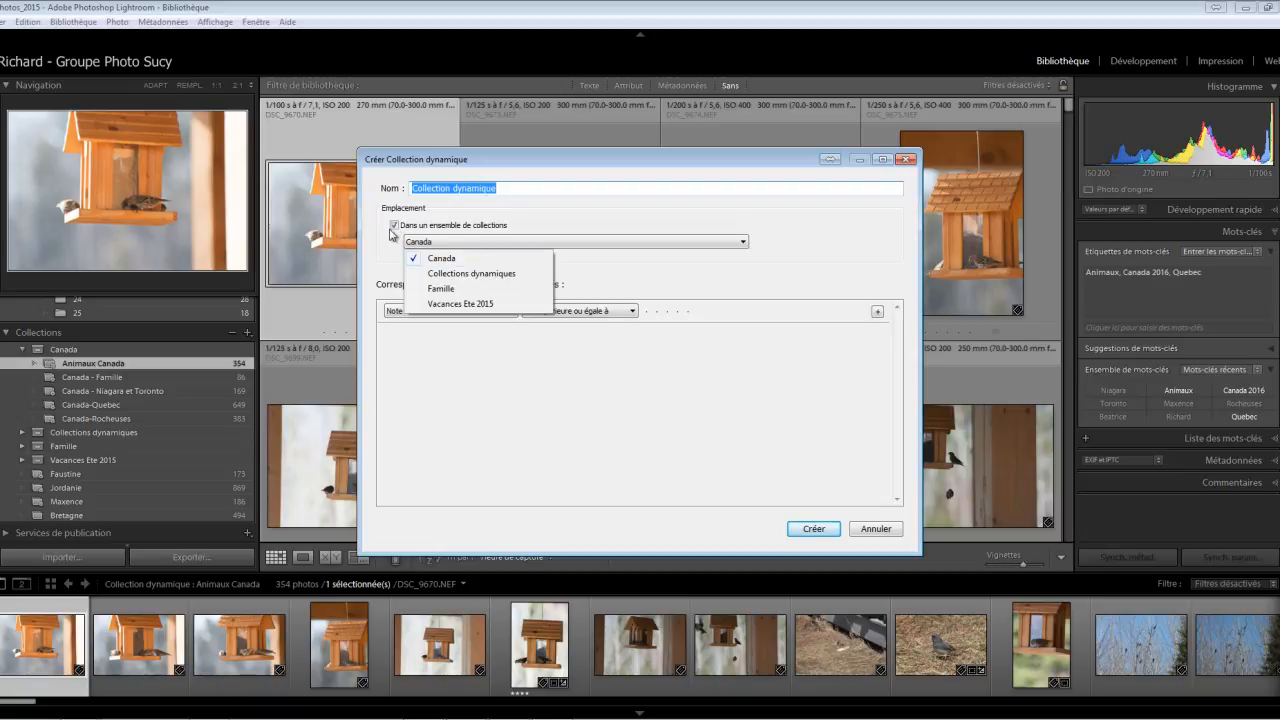
left_click(396, 242)
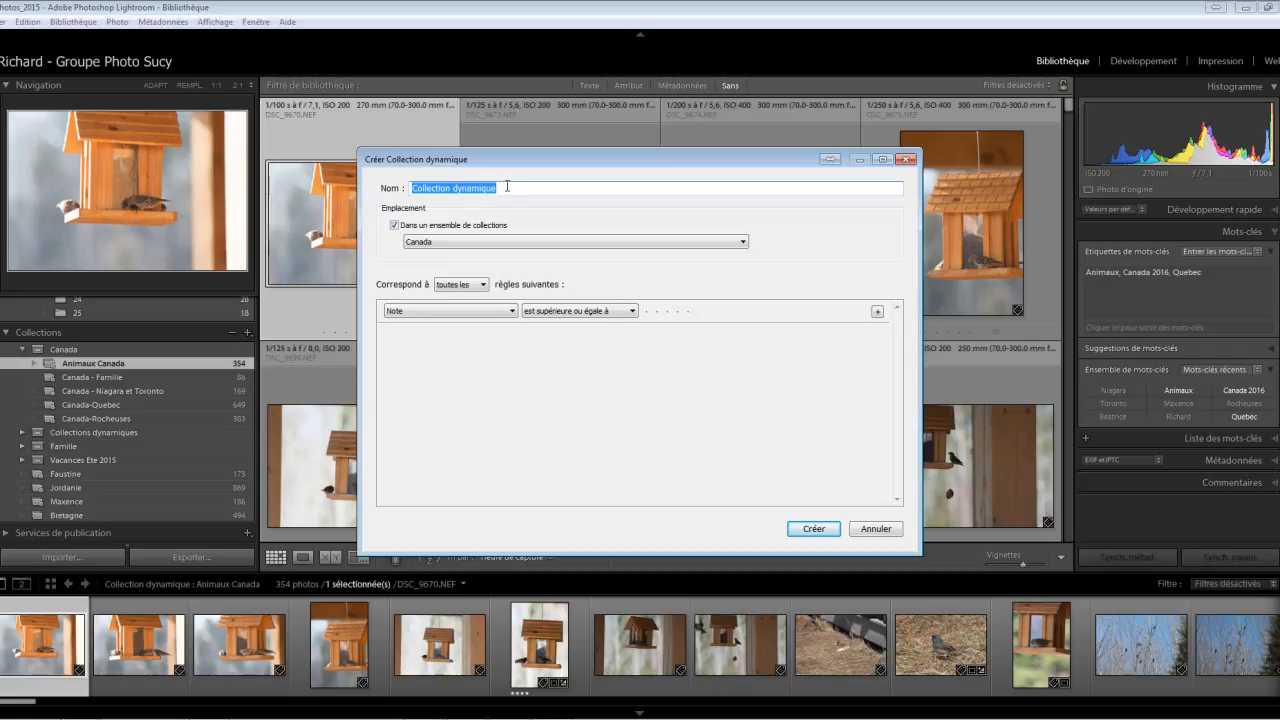
left_click(395, 226)
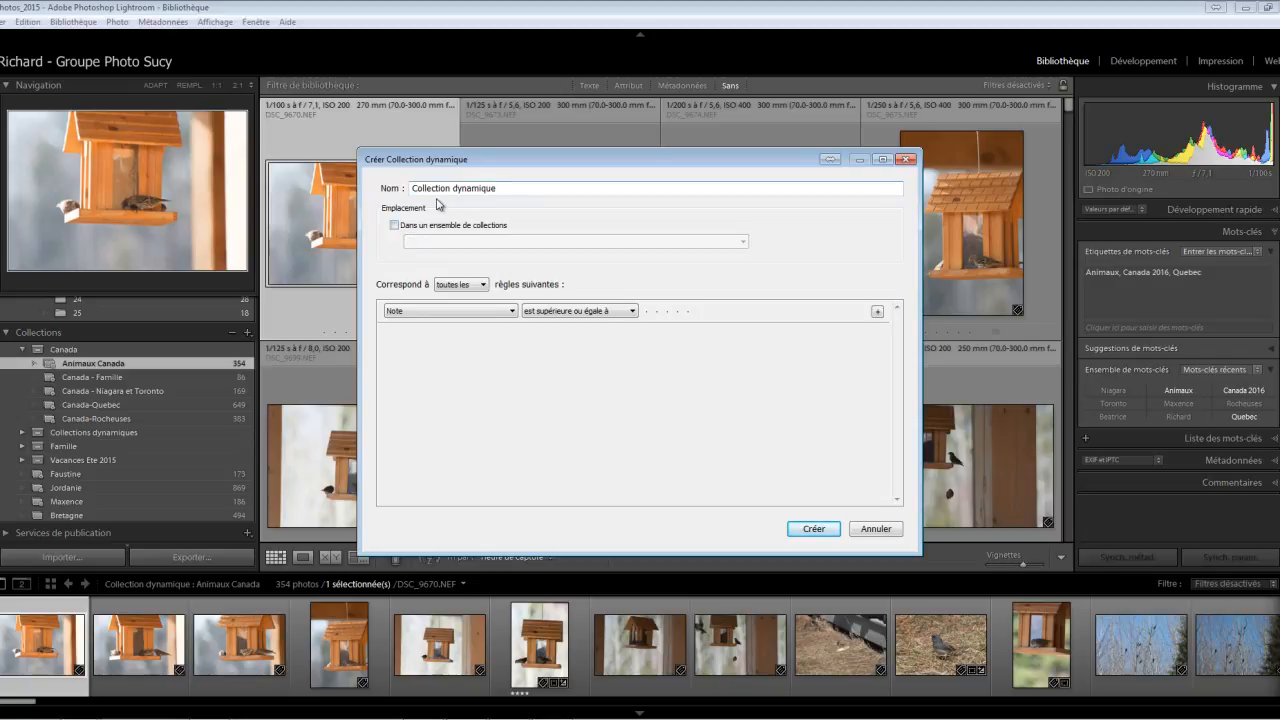
left_click_drag(504, 190, 380, 200)
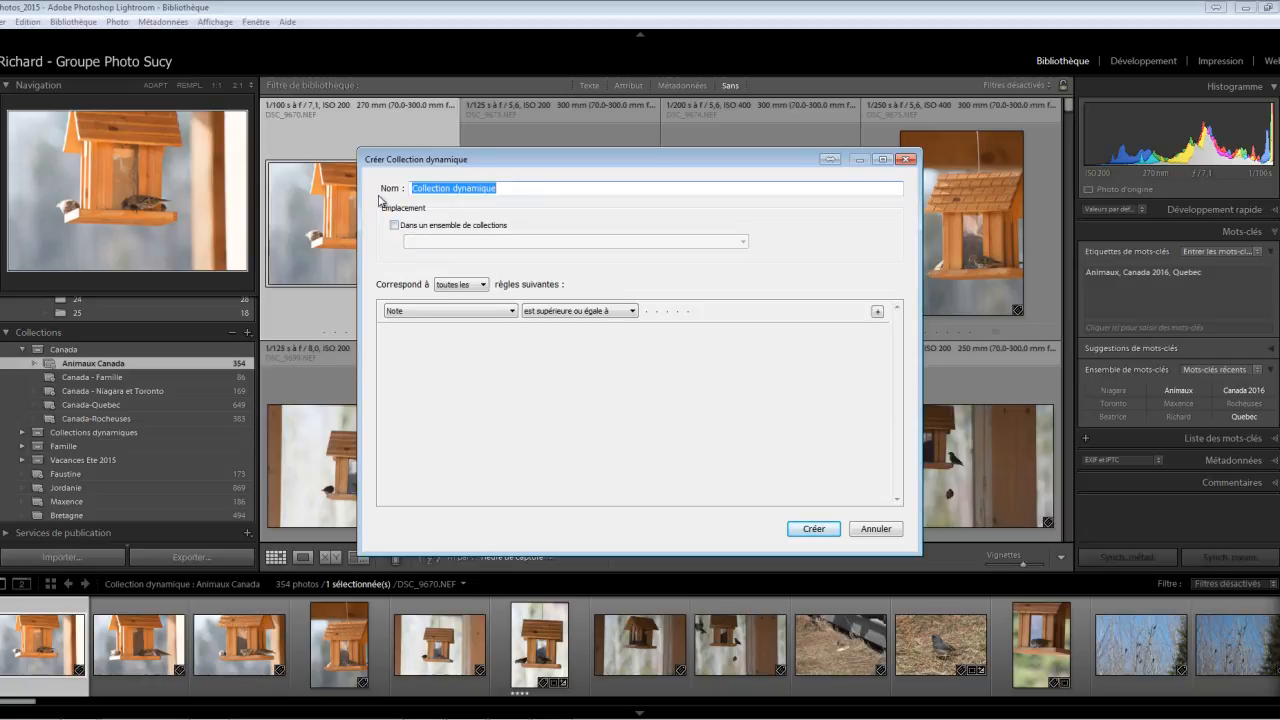
type("Bre")
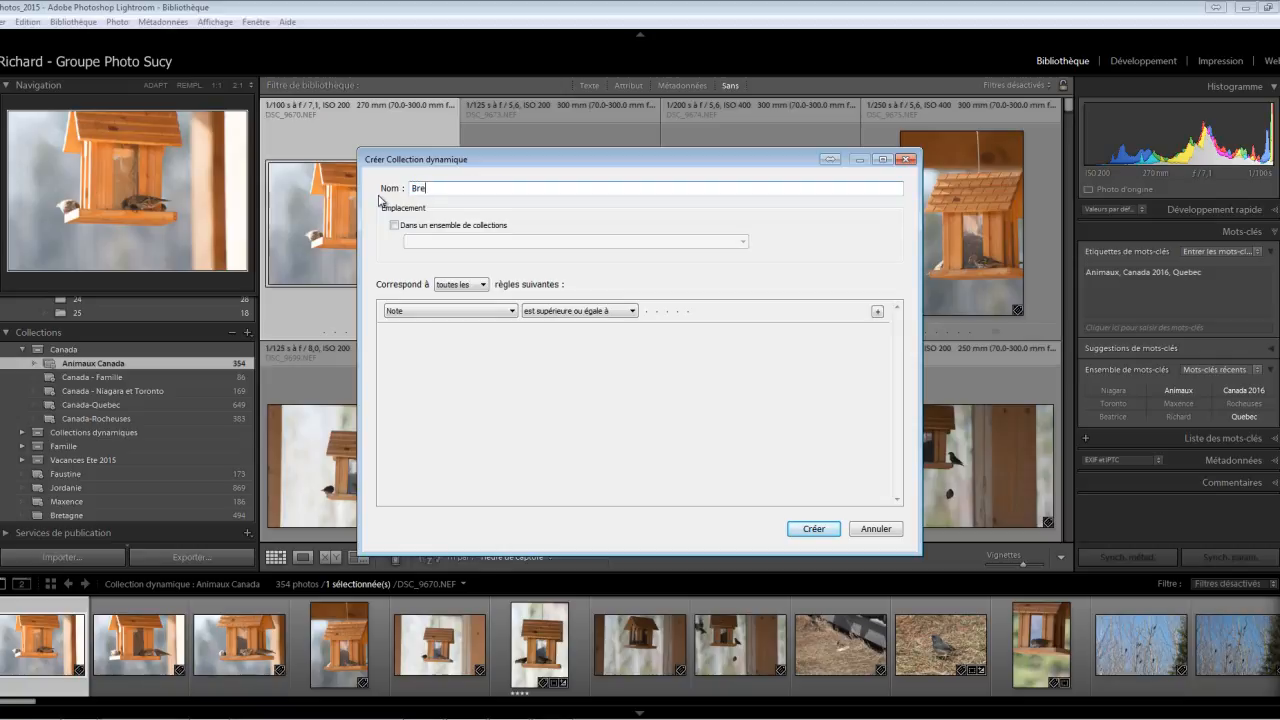
type("tagne")
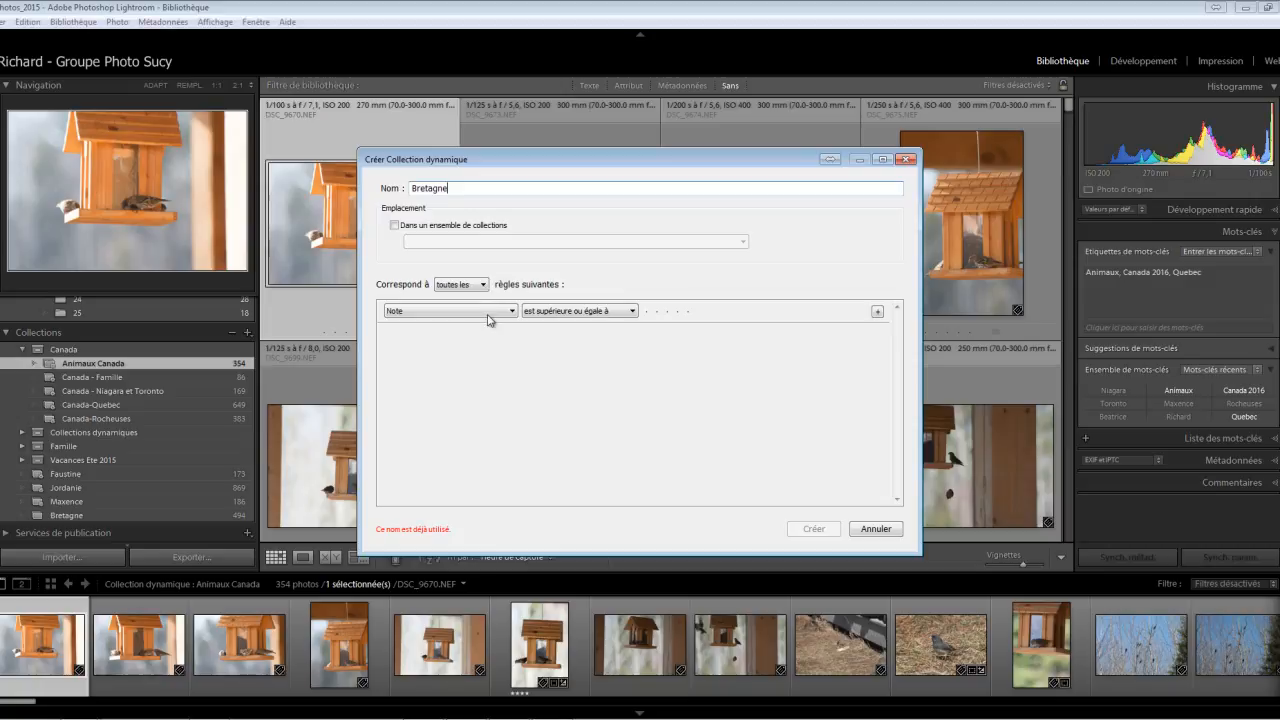
Try a first rule for the dynamic collection Bretagne requiring a Note greater than or equal to three stars
left_click(513, 313)
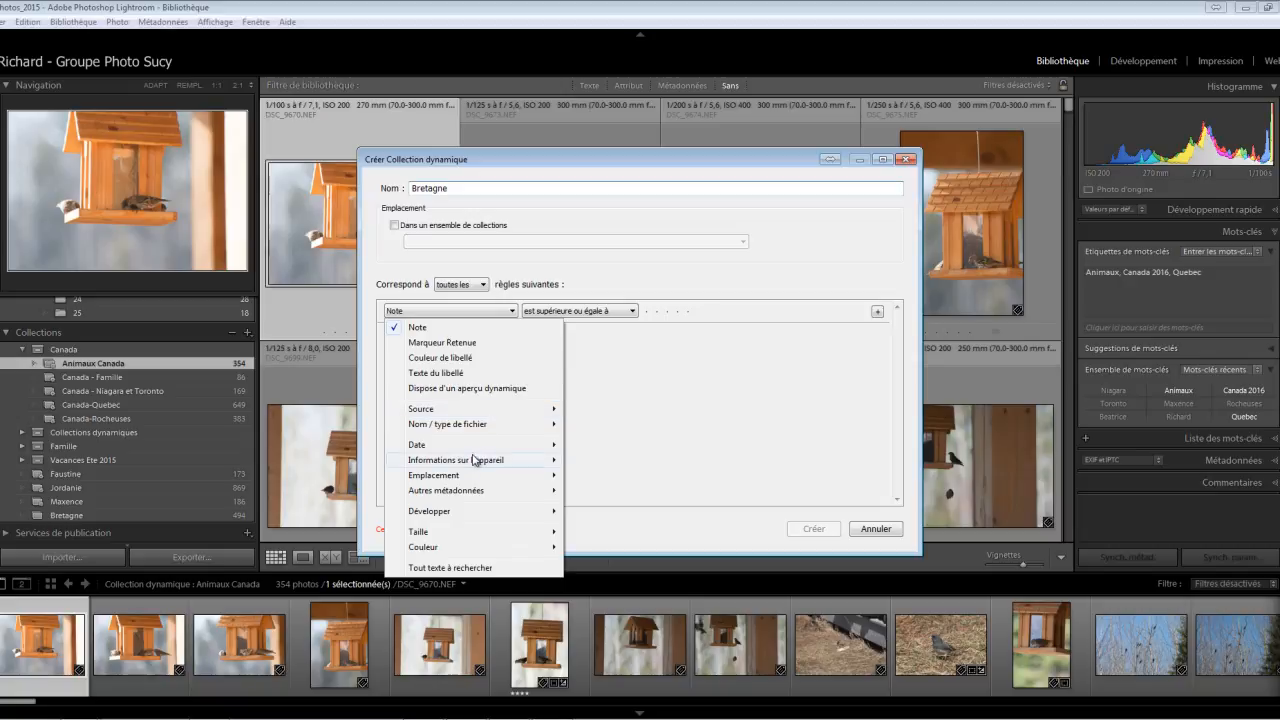
mouse_move(465, 493)
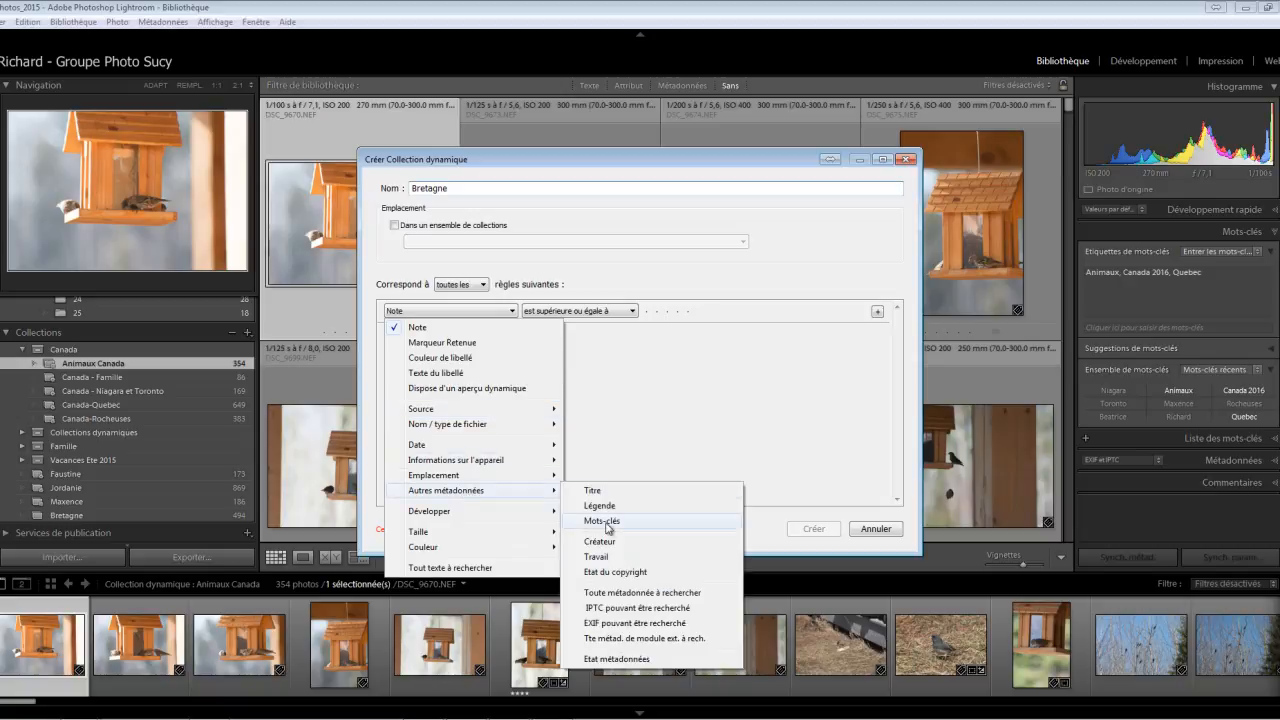
left_click(740, 418)
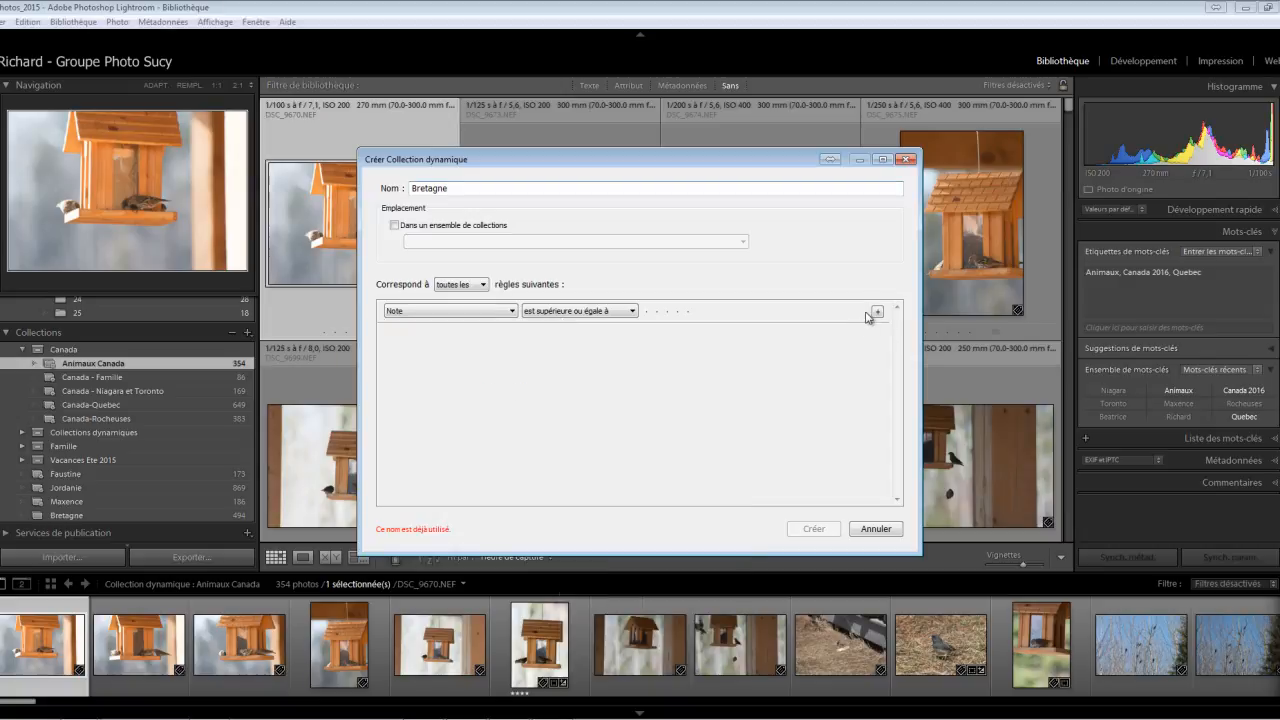
left_click(667, 312)
Try a second rule where Mots-clés contient animaux, add an empty third rule, and abandon the new collection without creating it
left_click(877, 311)
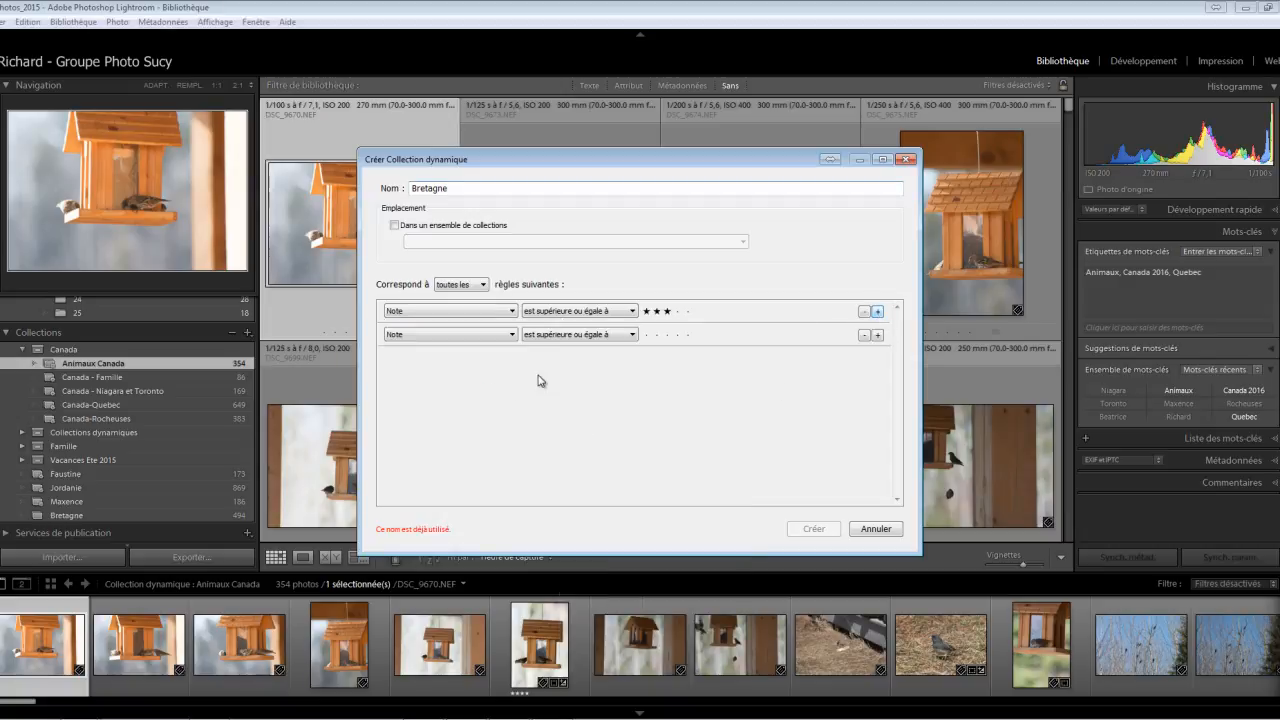
left_click(511, 334)
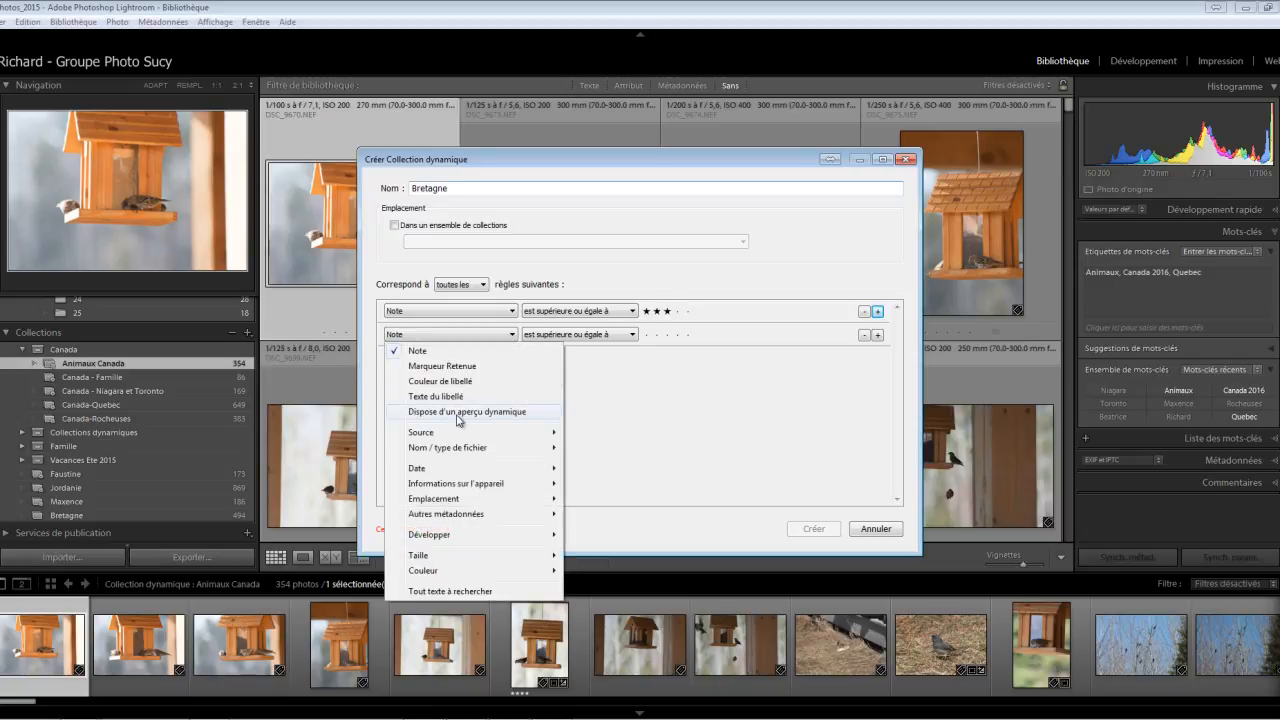
mouse_move(450, 513)
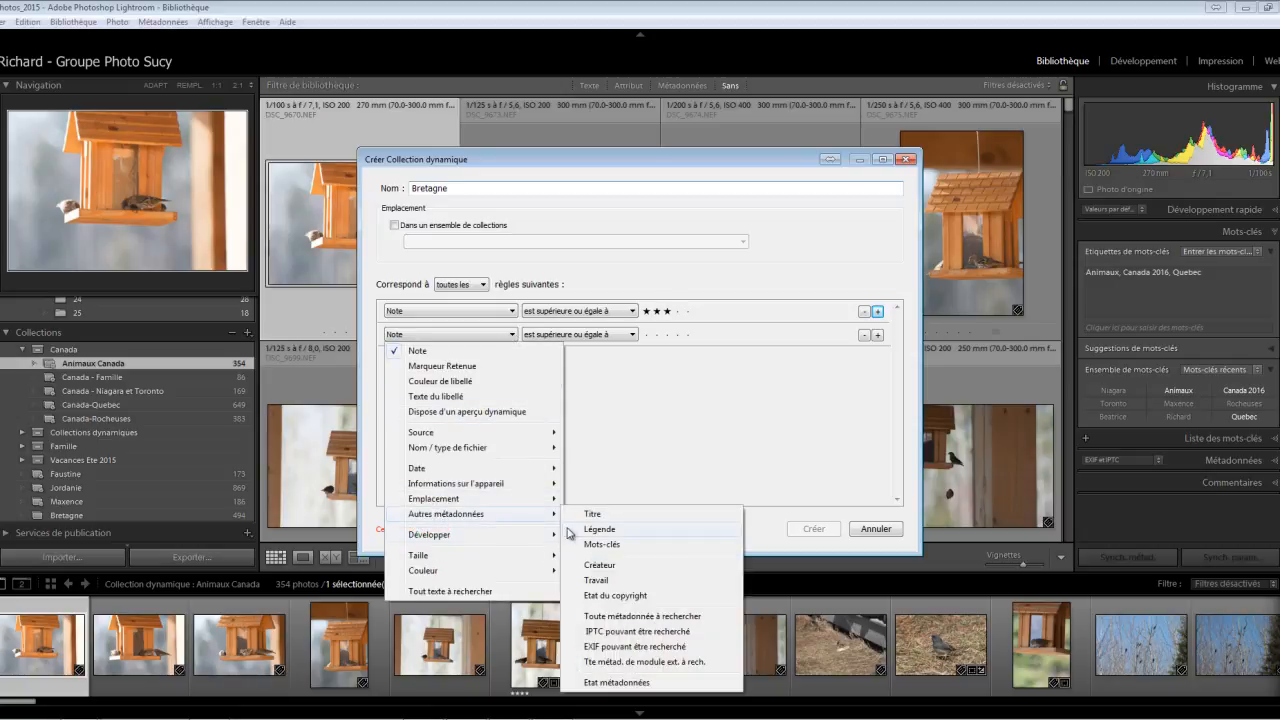
left_click(605, 545)
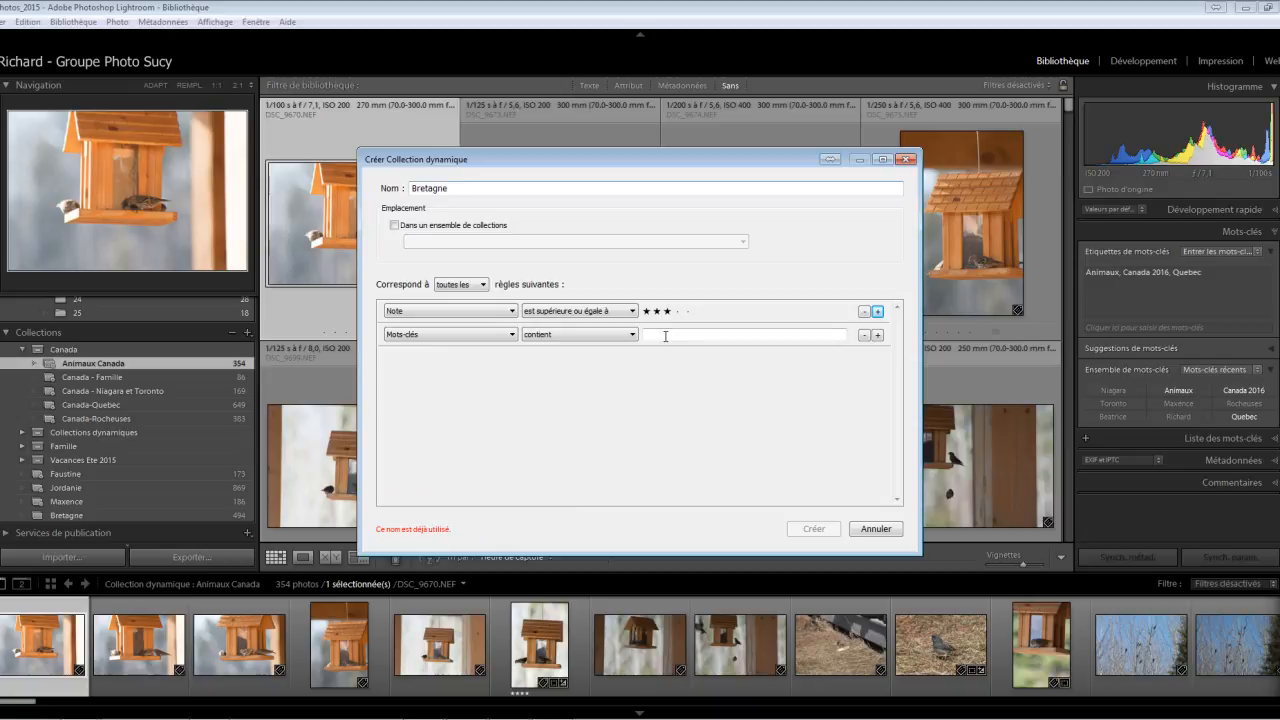
type("animaux")
left_click(878, 336)
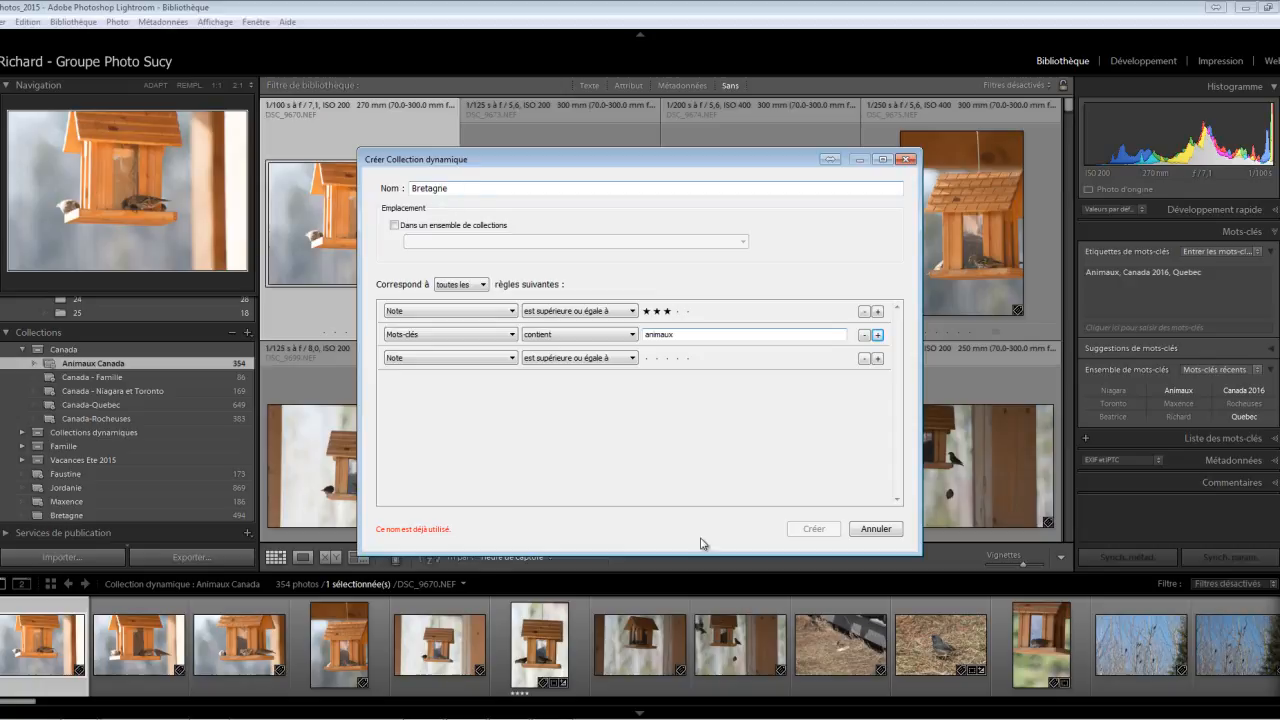
left_click(876, 530)
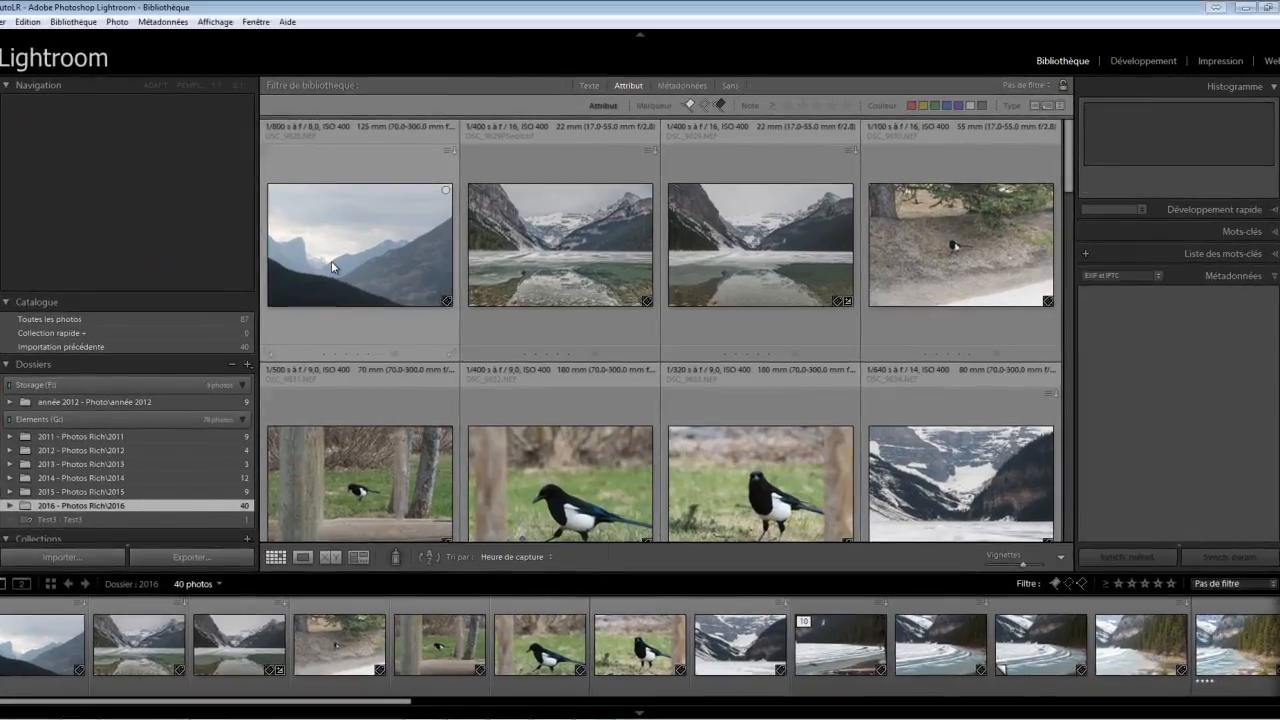
Flag the first two photos in the 2016 folder, DSC_9828.NEF and DSC_9829PSedit.tif, as retained picks
left_click(332, 263)
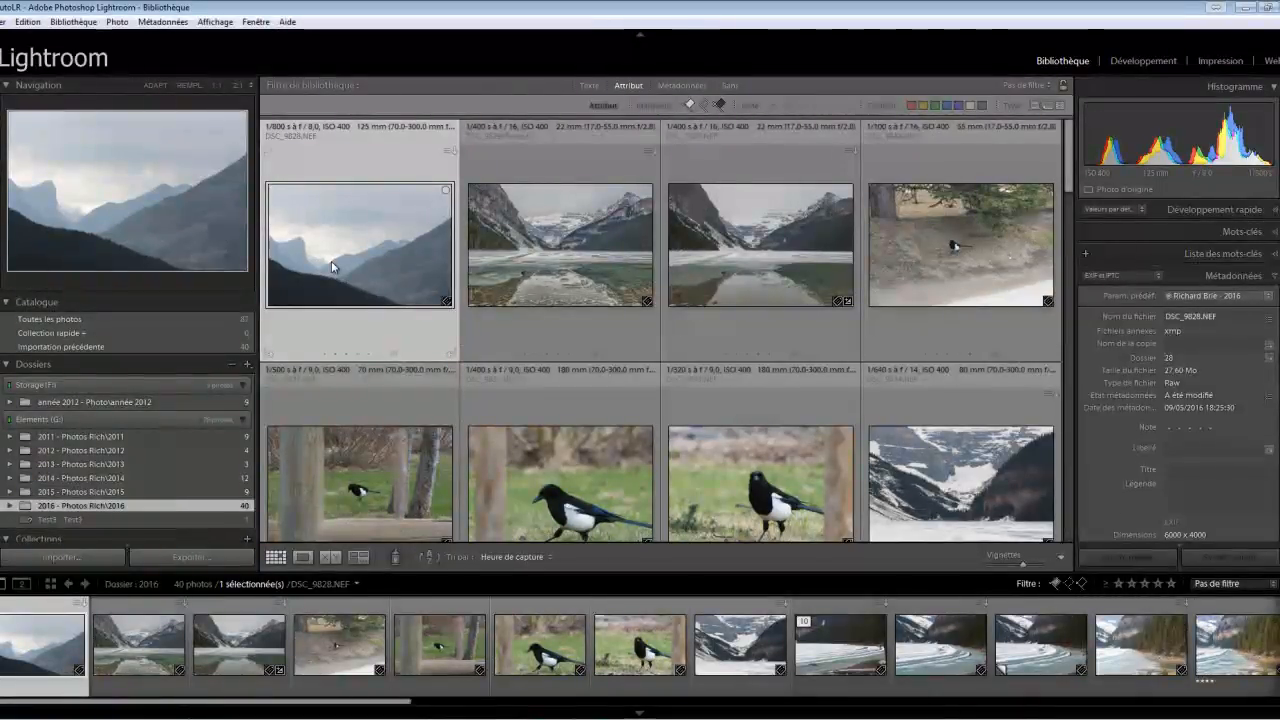
key("p")
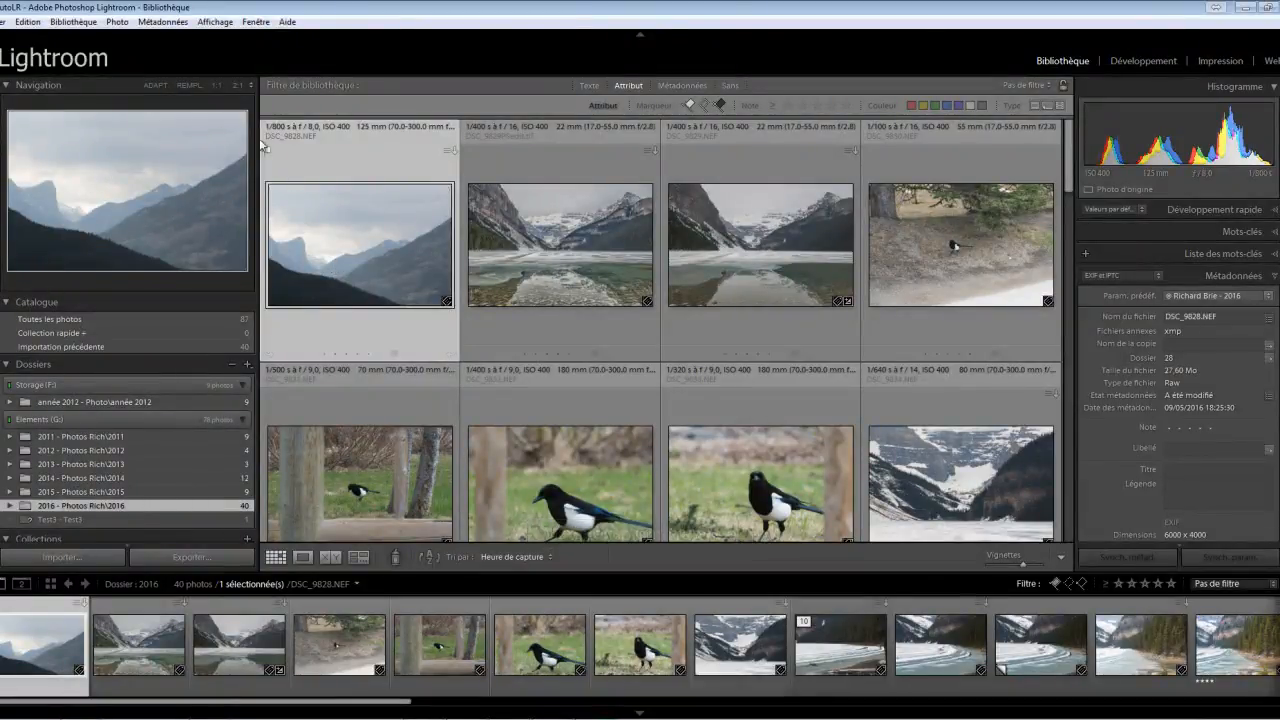
left_click(562, 241)
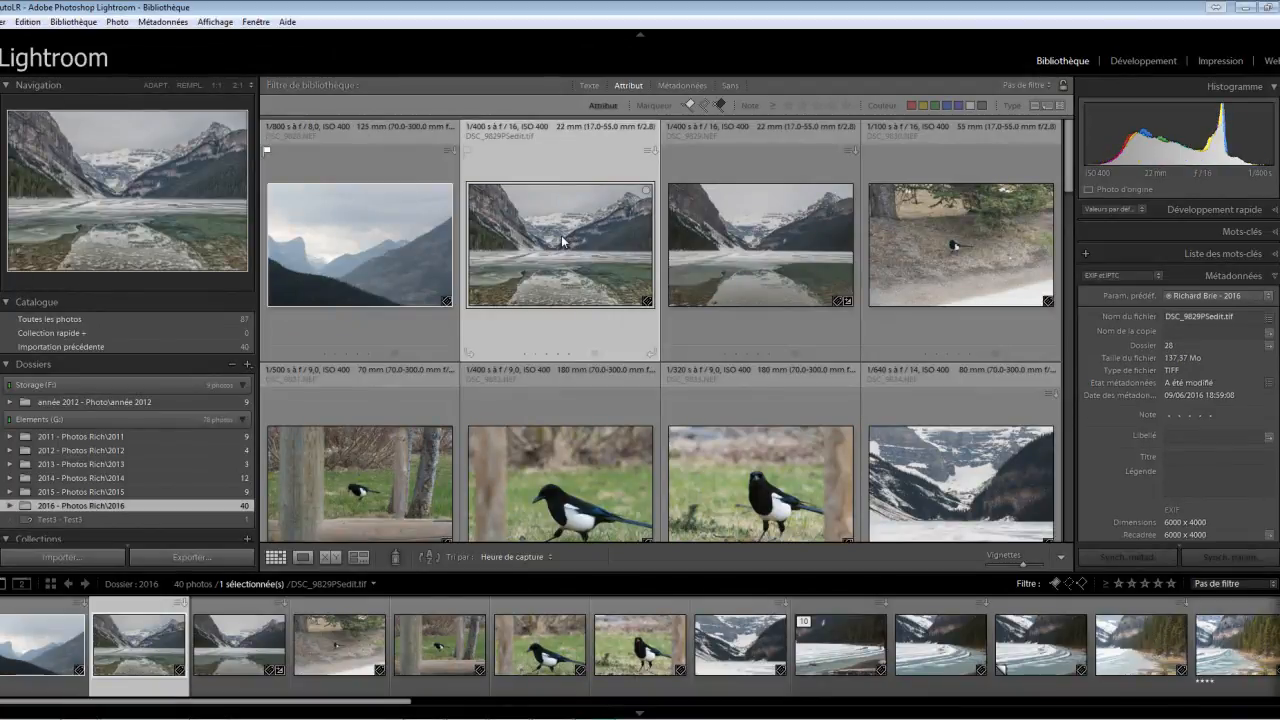
key("p")
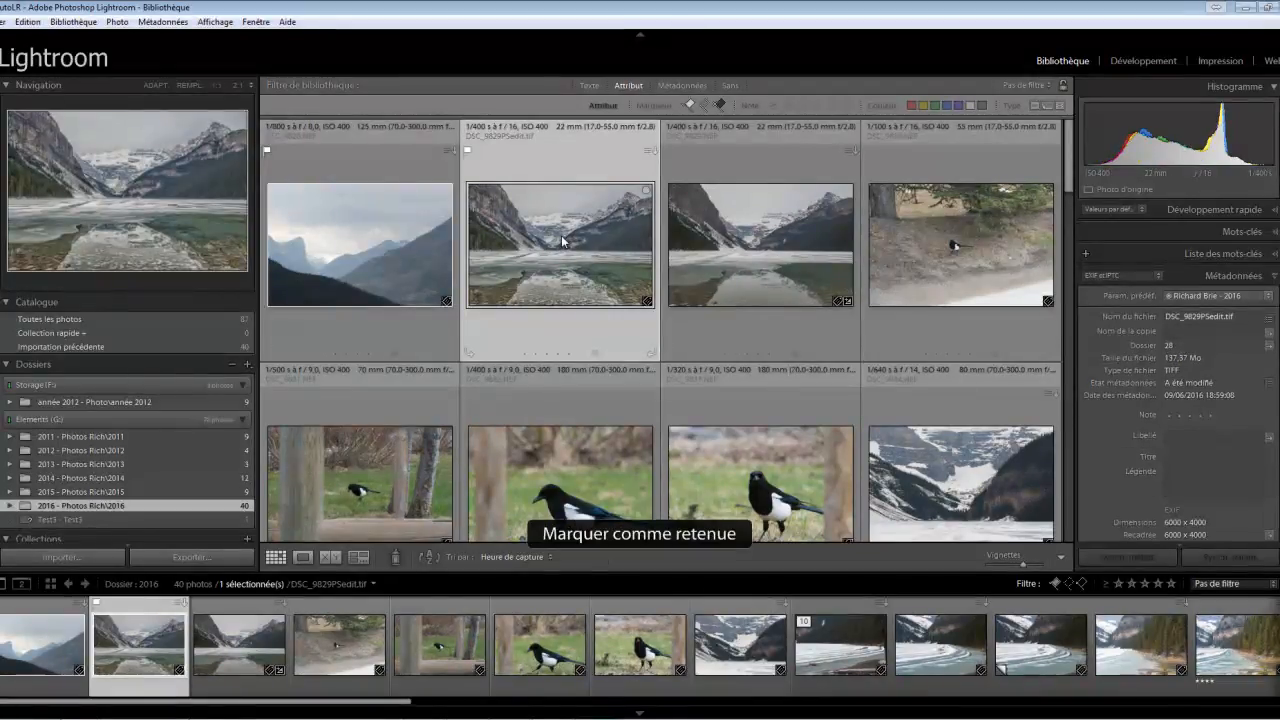
Mark the third and fourth photos, DSC_9829.NEF and DSC_9830.NEF, as rejected
left_click(711, 180)
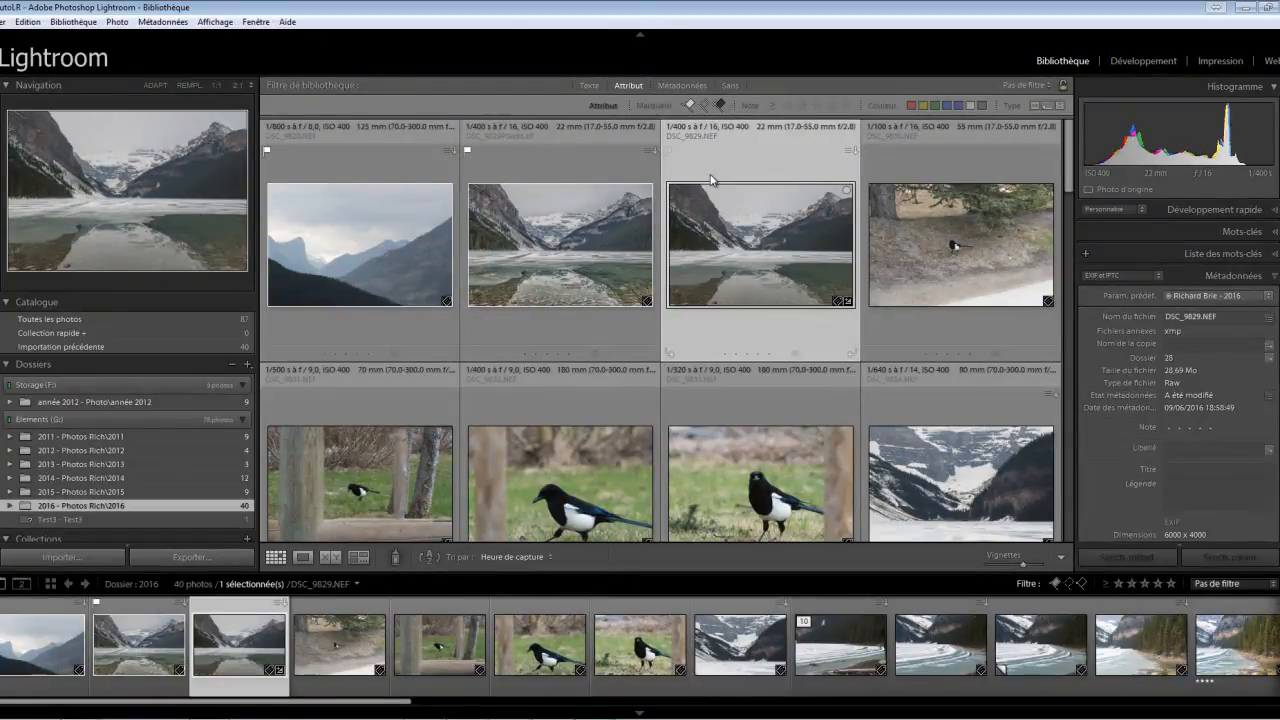
key("x")
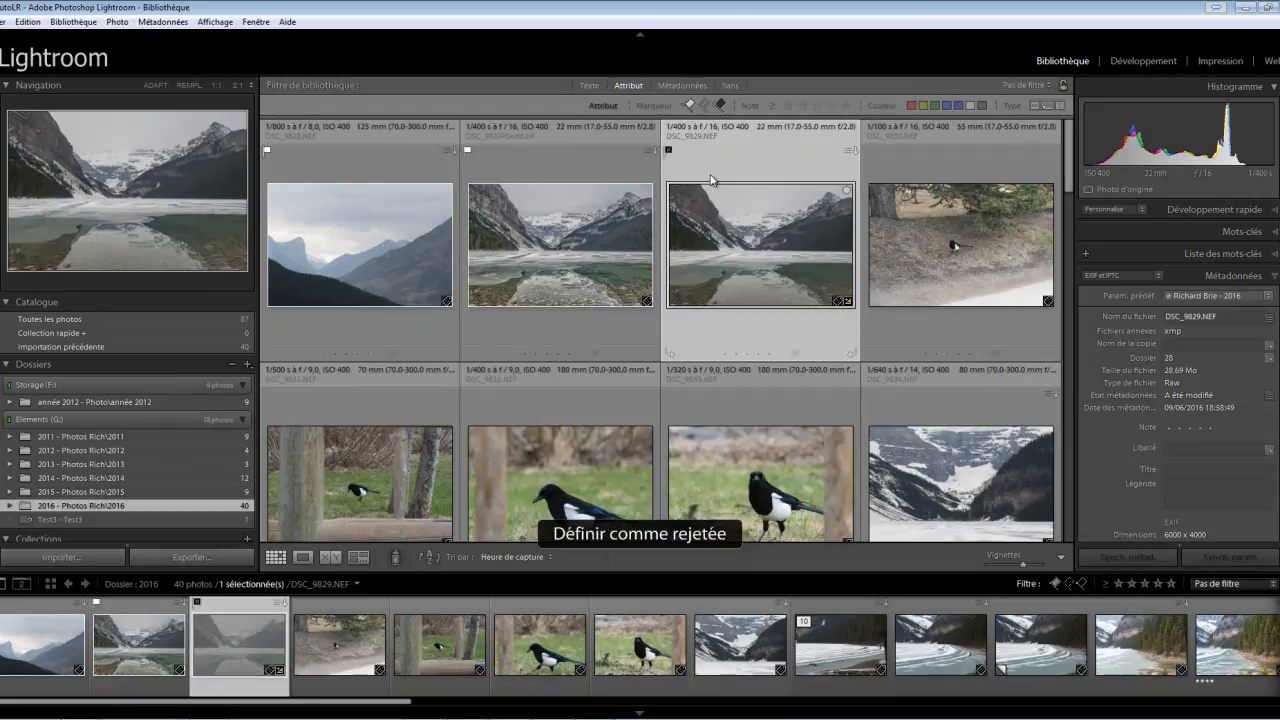
left_click(889, 200)
key("x")
Flag DSC_9831.NEF, DSC_9832.NEF and DSC_9834.NEF as retained, and mark DSC_9833.NEF as rejected
left_click(308, 480)
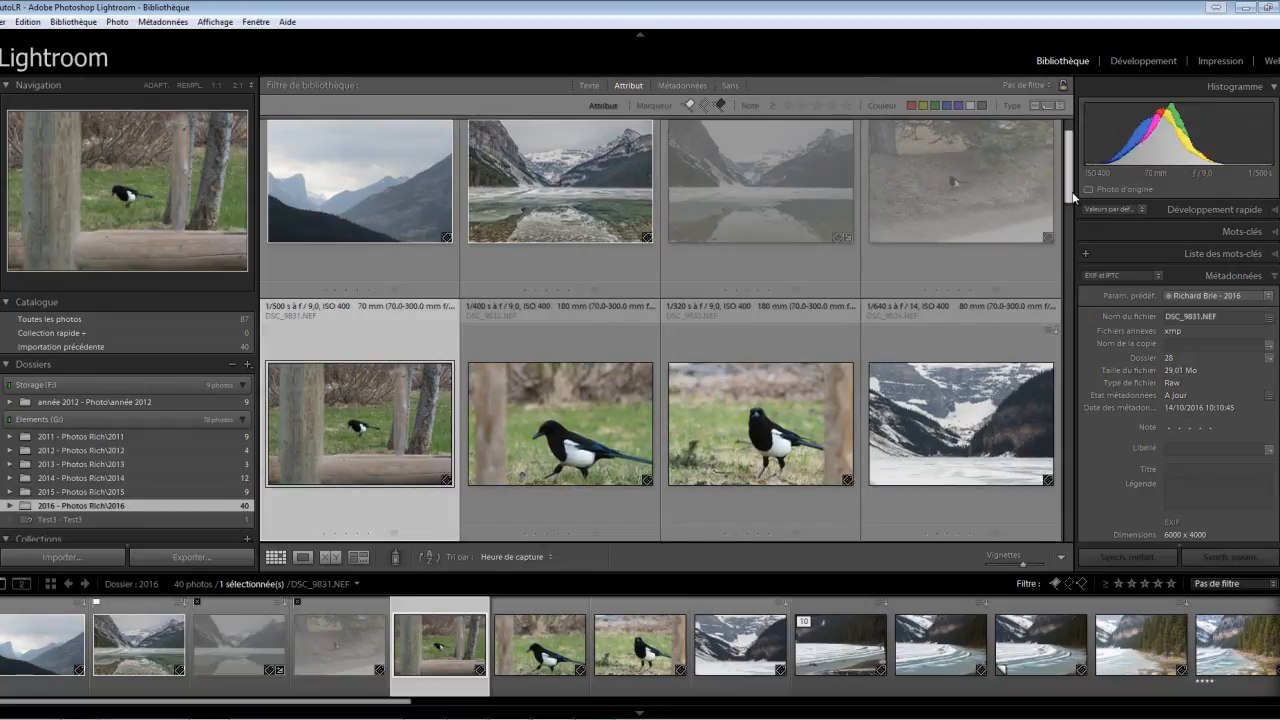
left_click_drag(1069, 192, 1069, 177)
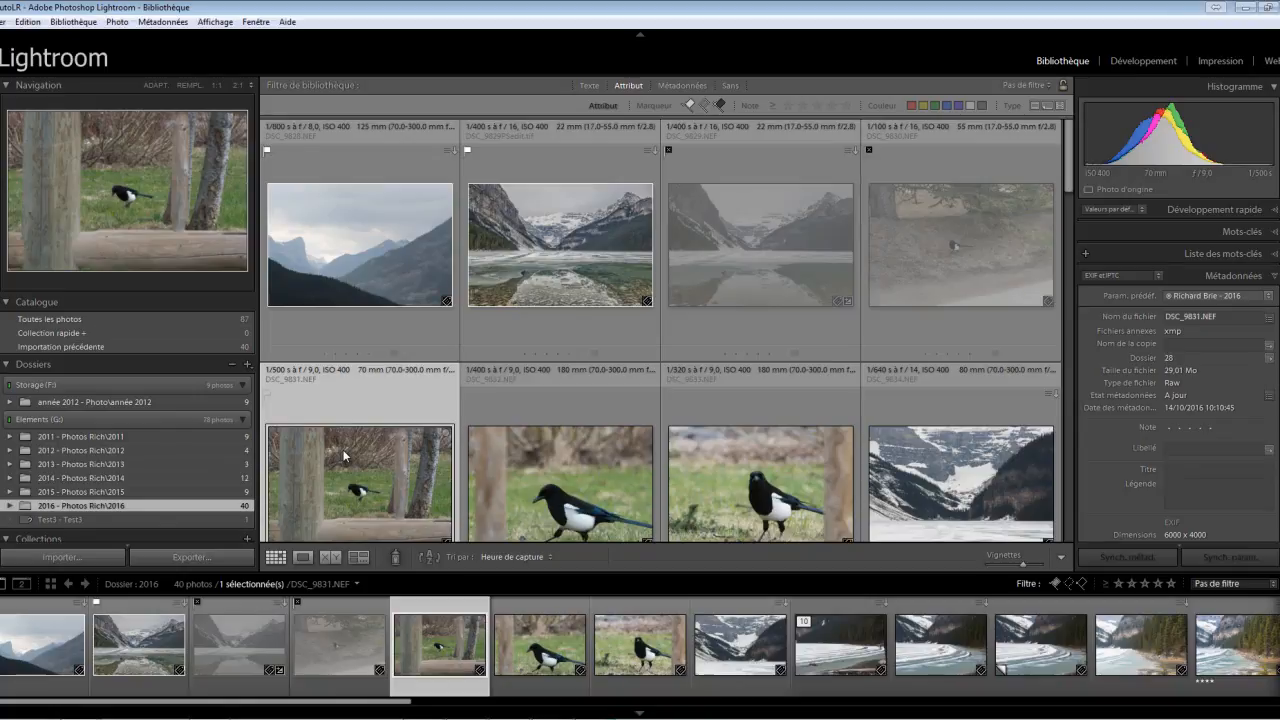
key("p")
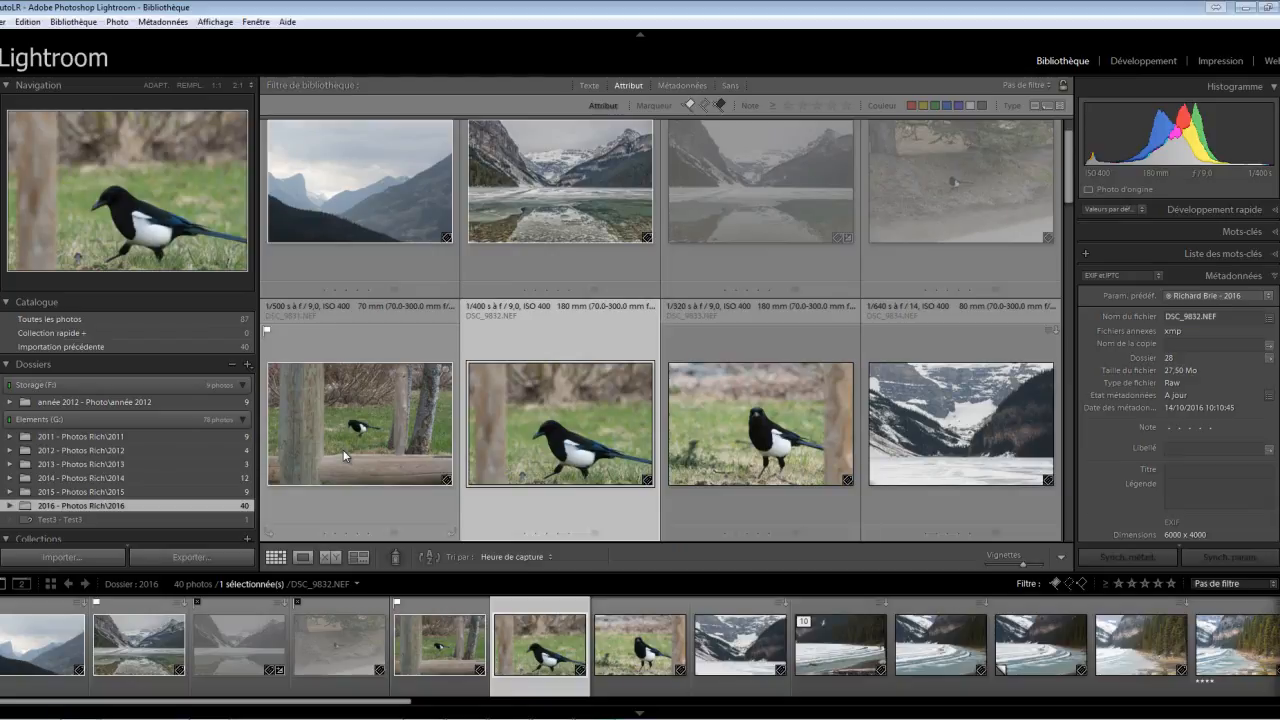
key("p")
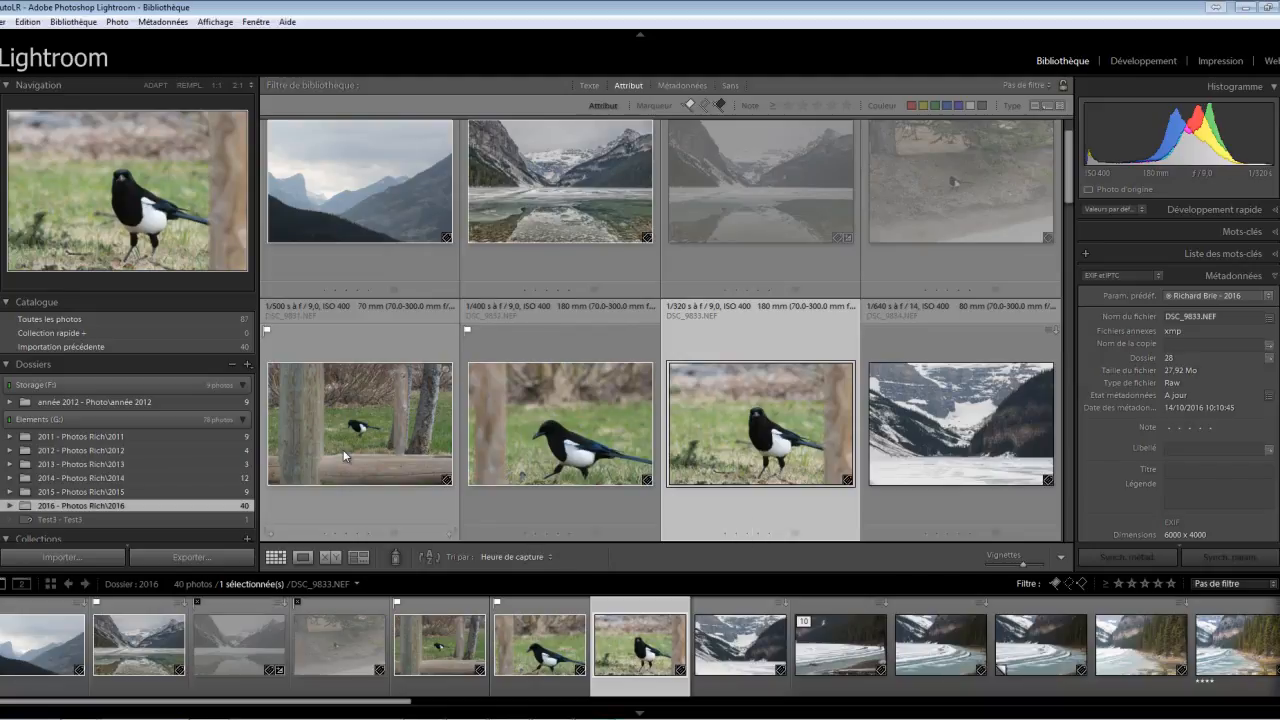
key("x")
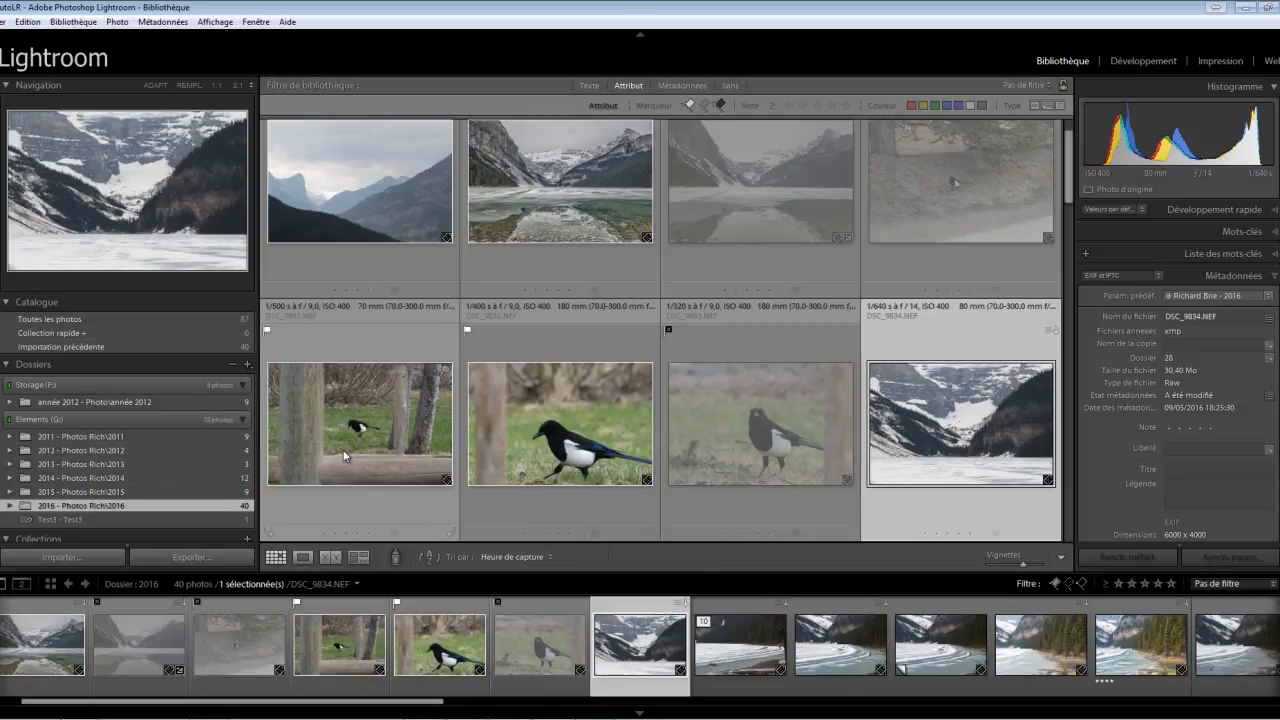
key("p")
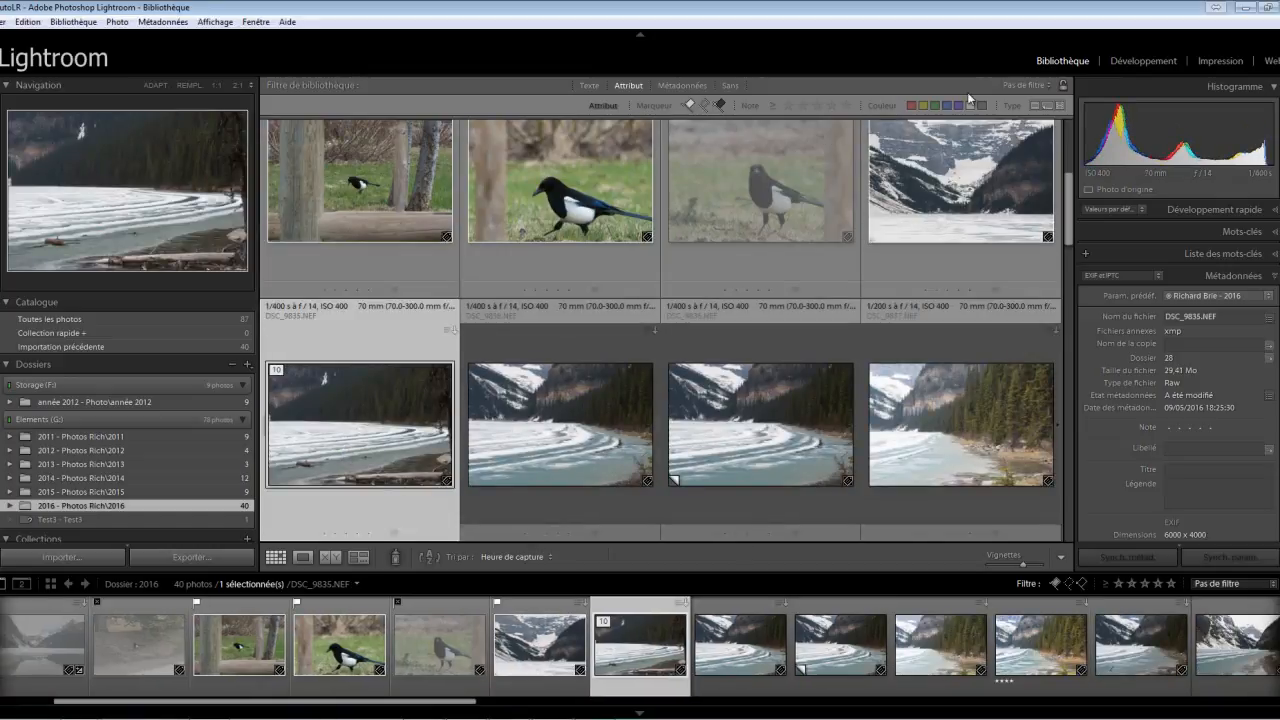
Filter the 2016 folder by flag status to show only the photos marked as retained
left_click_drag(1069, 230, 1075, 148)
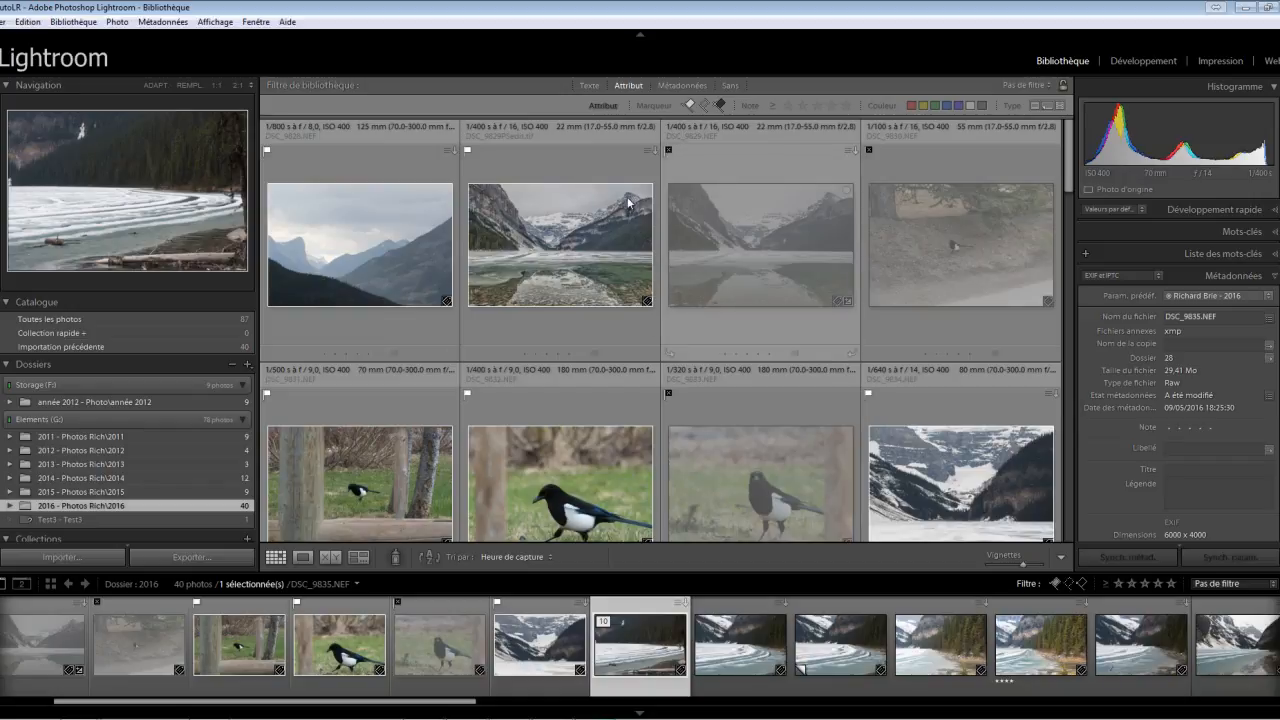
scroll(1000, 400, "down", 6)
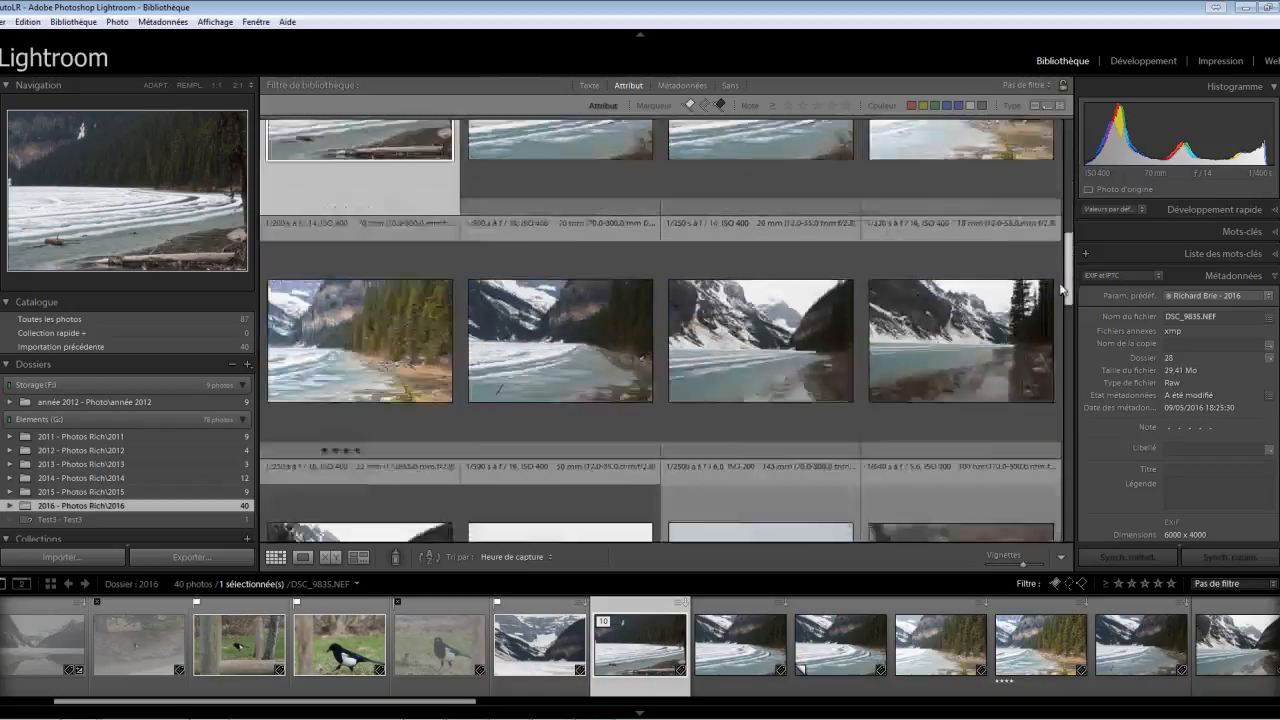
scroll(1047, 420, "up", 6)
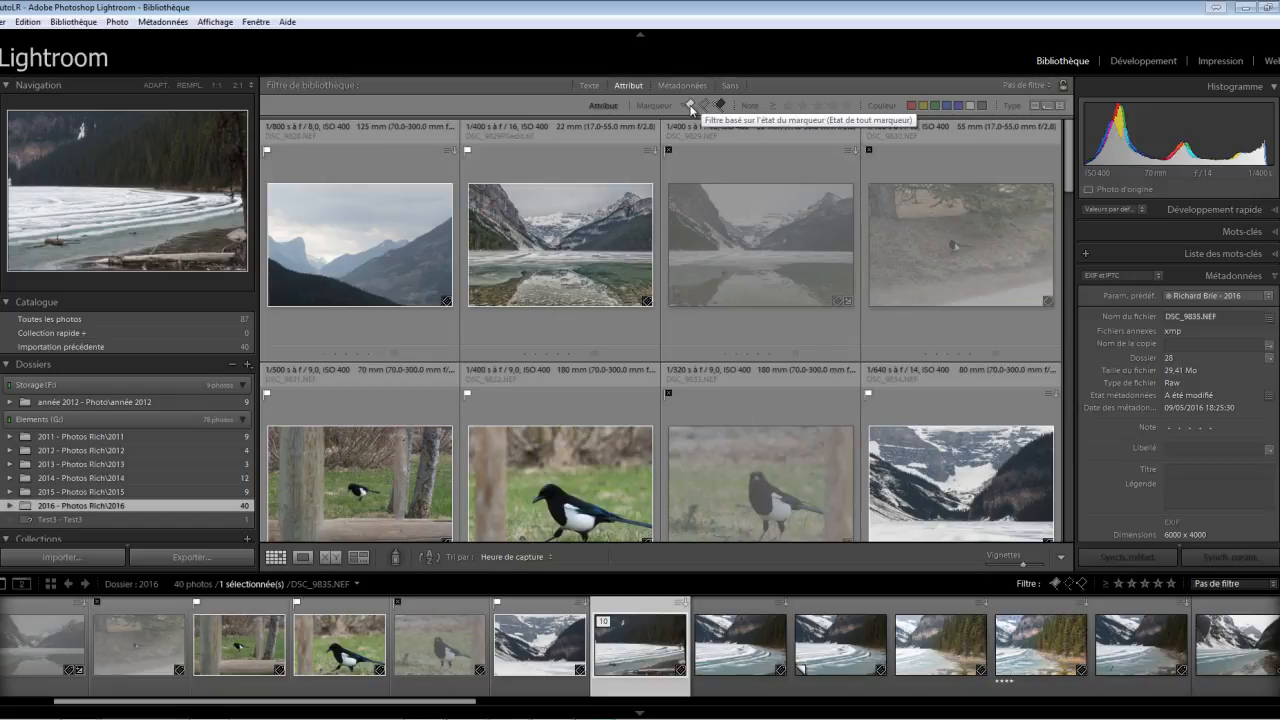
left_click(690, 106)
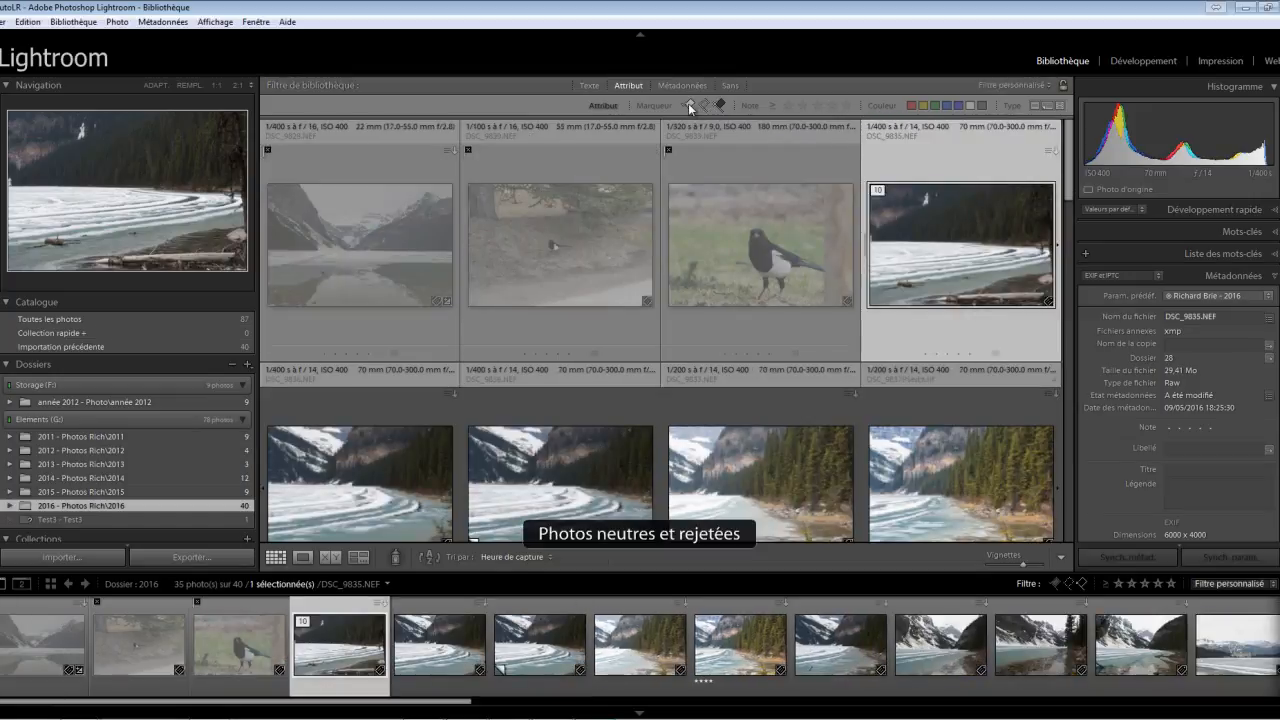
left_click(689, 106)
left_click(705, 107)
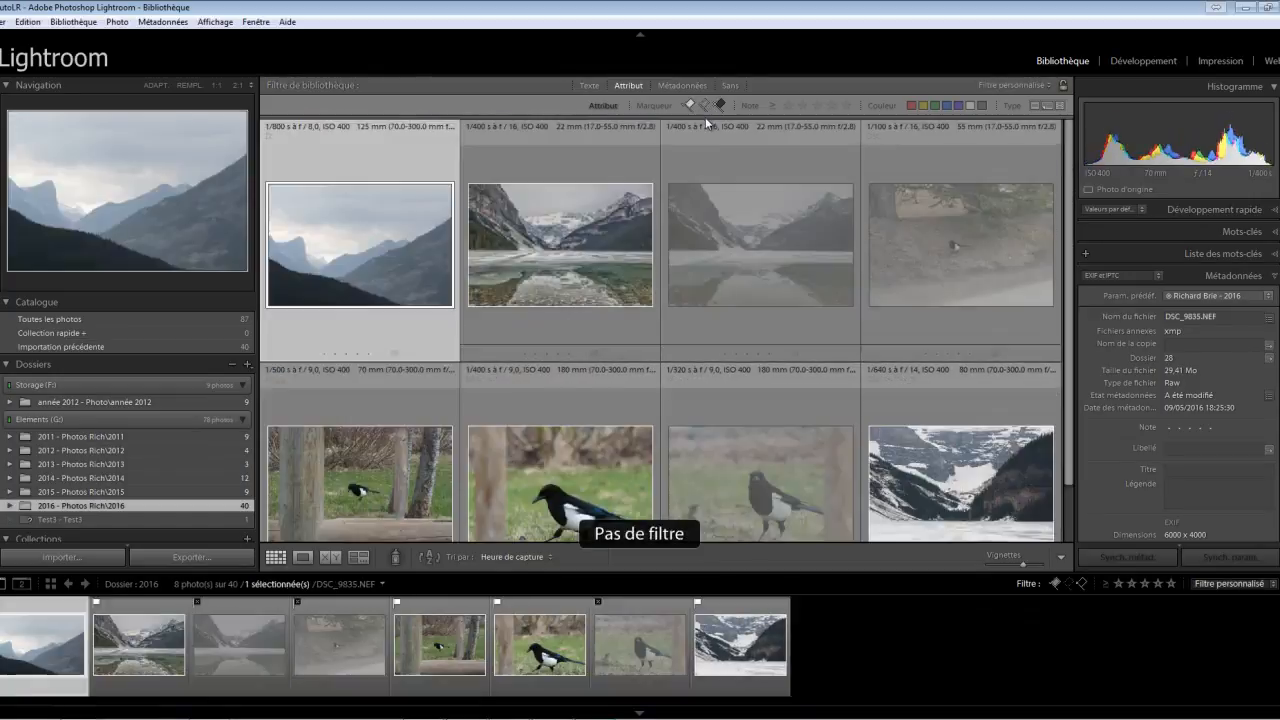
left_click(720, 107)
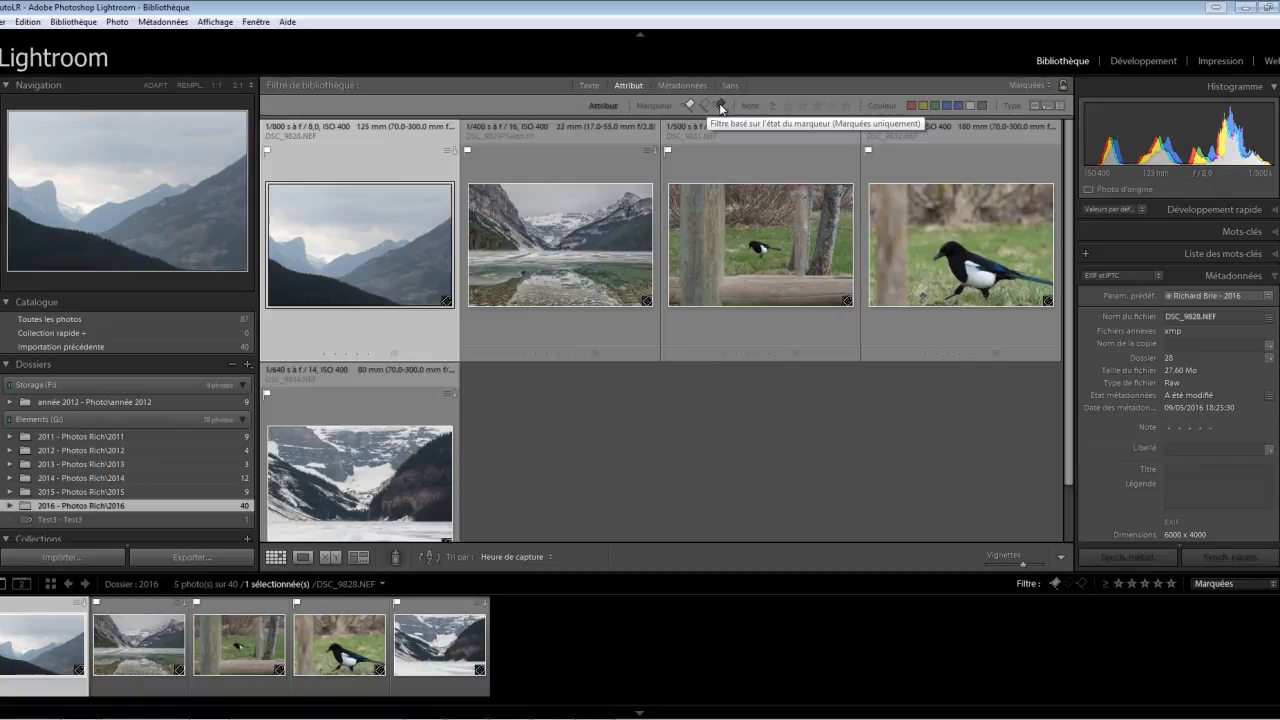
Change the flag filter to include rejected photos and exclude the retained ones, showing only the rejects
left_click(720, 104)
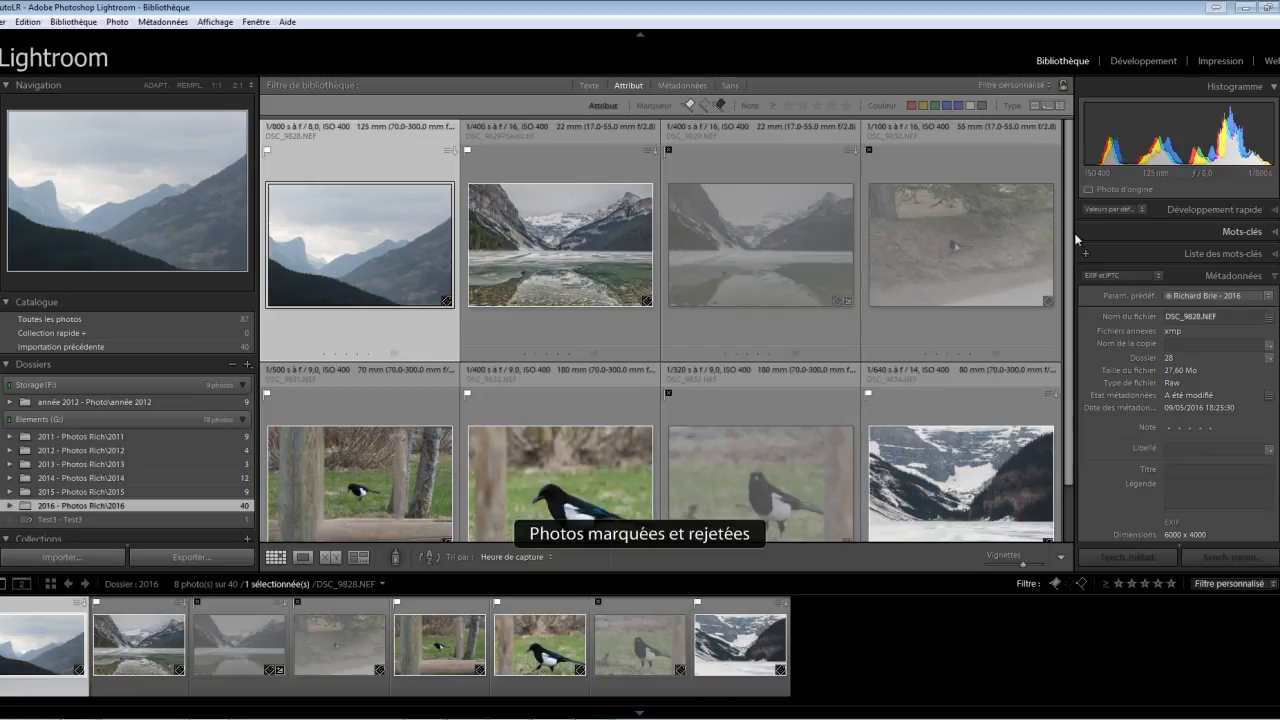
scroll(1068, 235, "down", 1)
scroll(1068, 235, "up", 1)
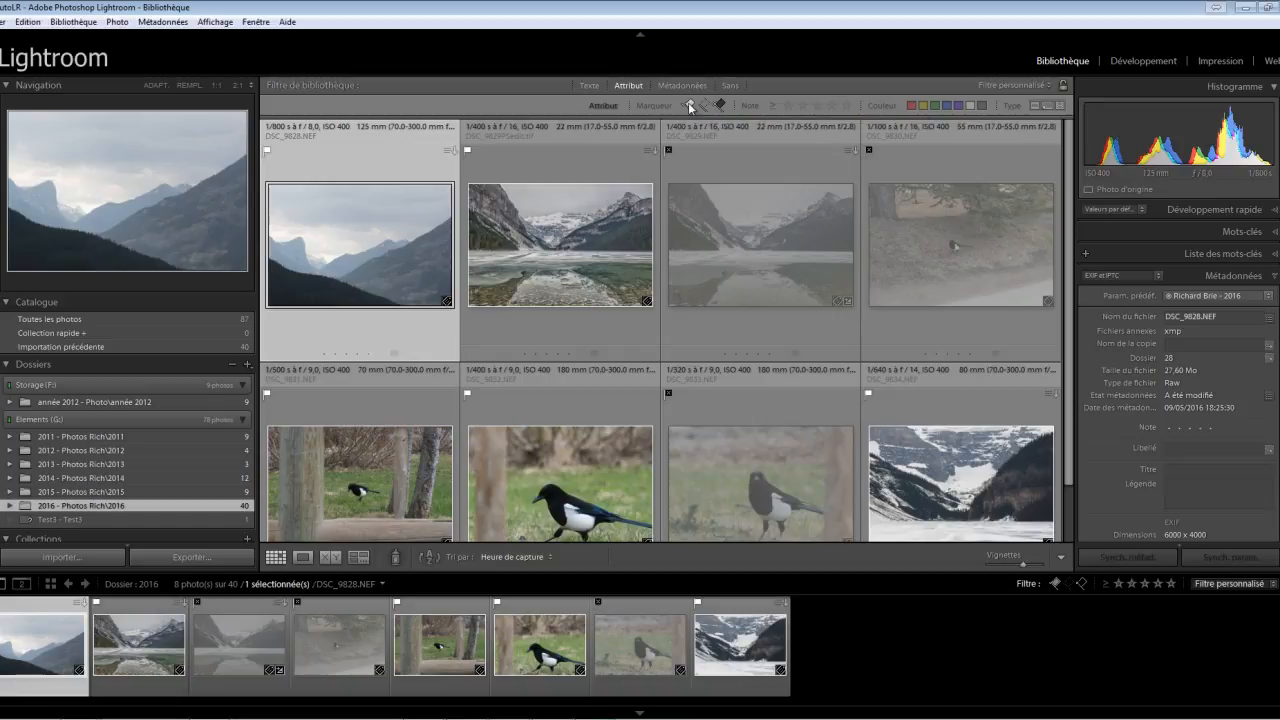
left_click(689, 105)
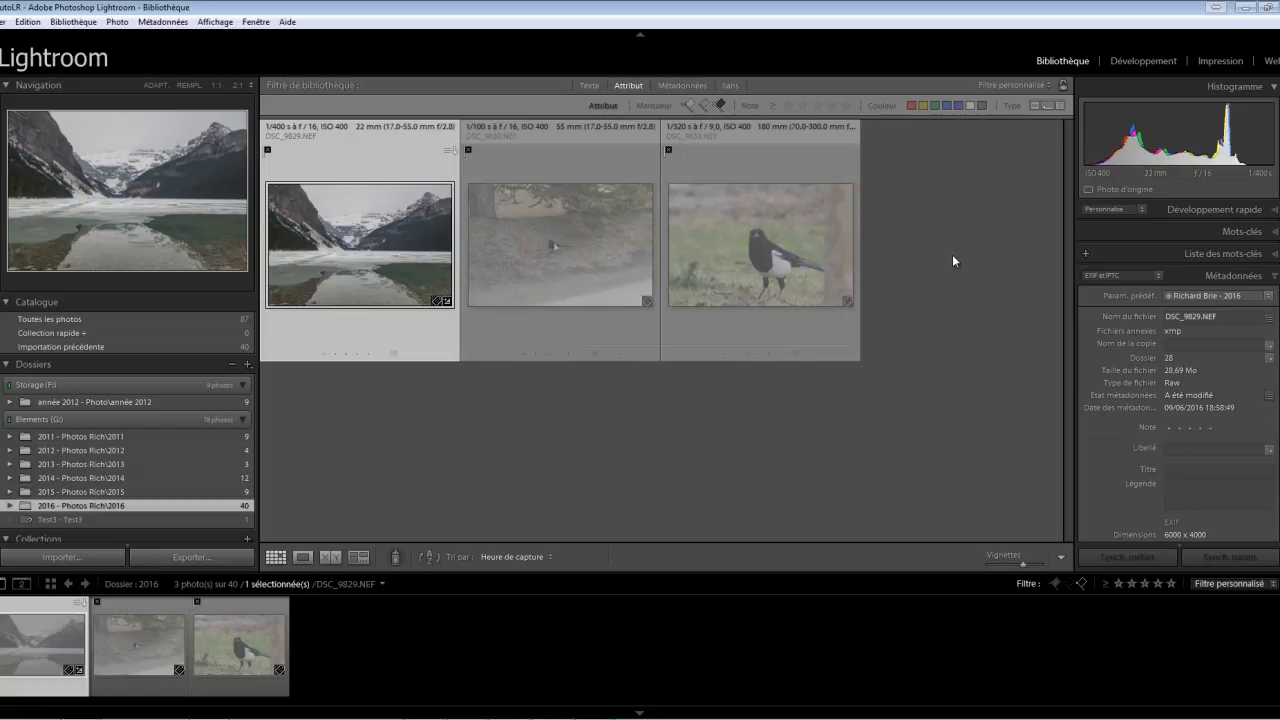
Select all the rejected photos and start deleting them, then cancel the deletion at the confirmation
key("ctrl+a")
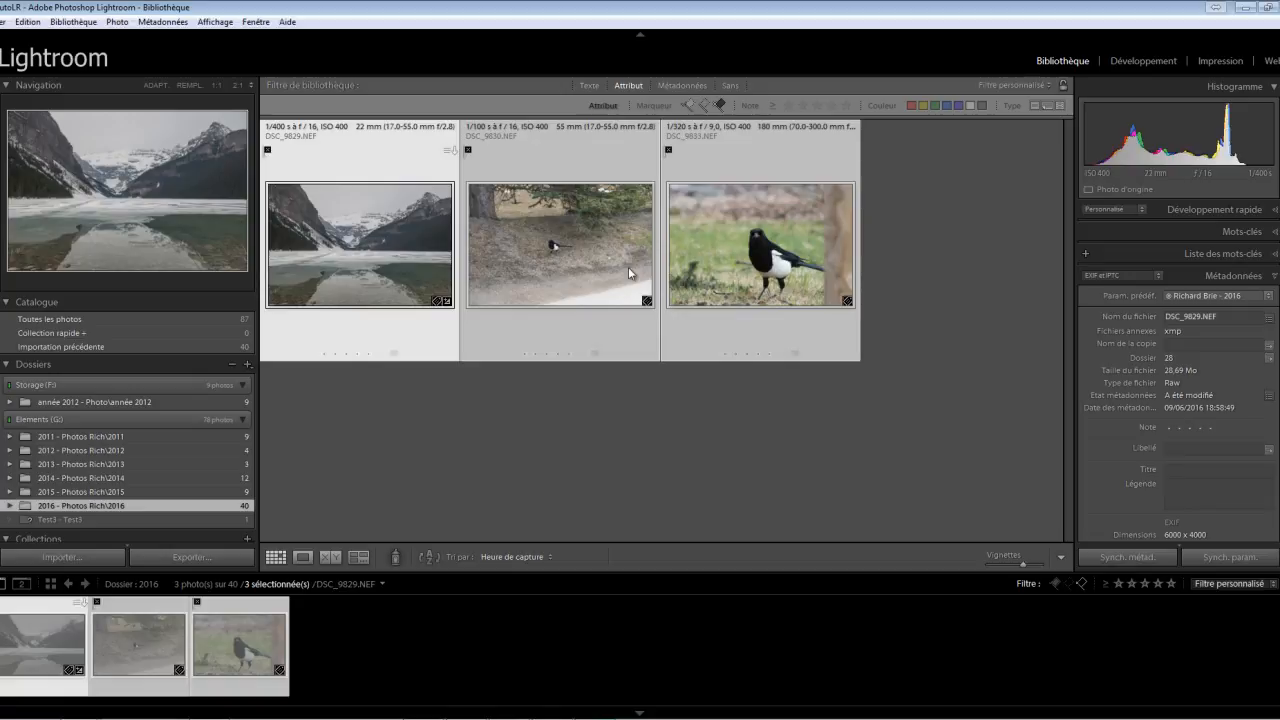
right_click(580, 262)
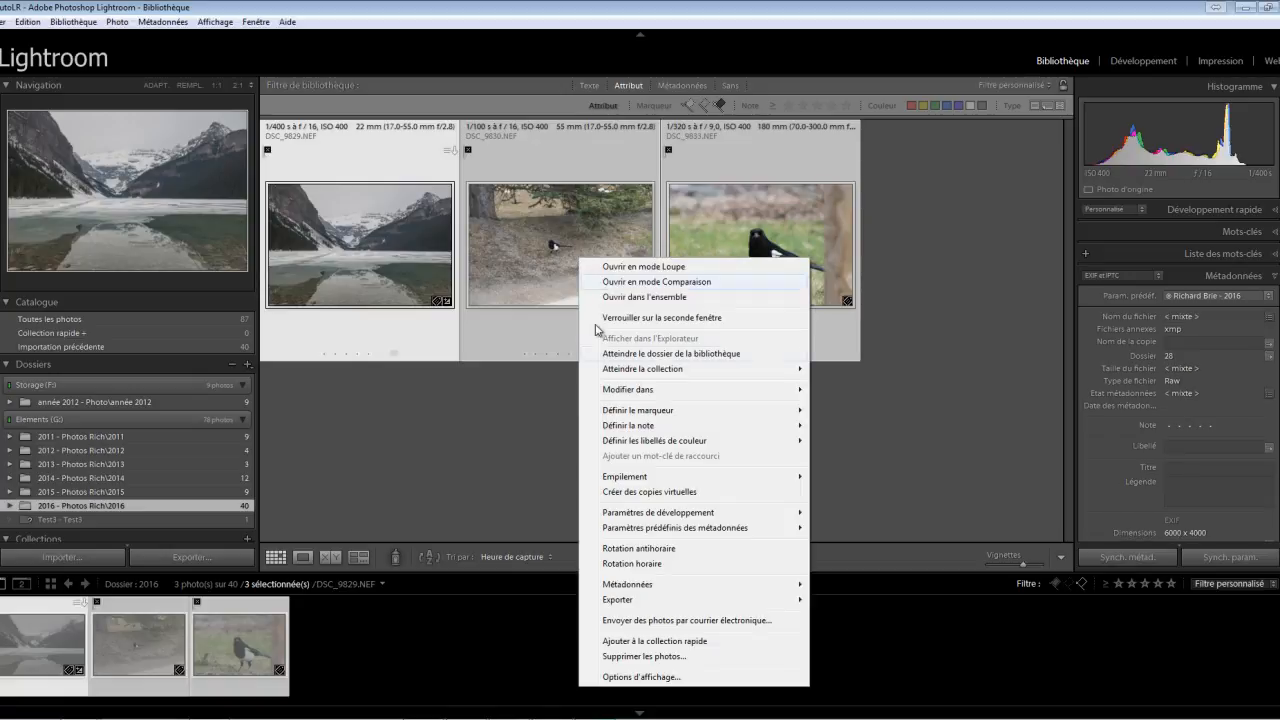
mouse_move(629, 604)
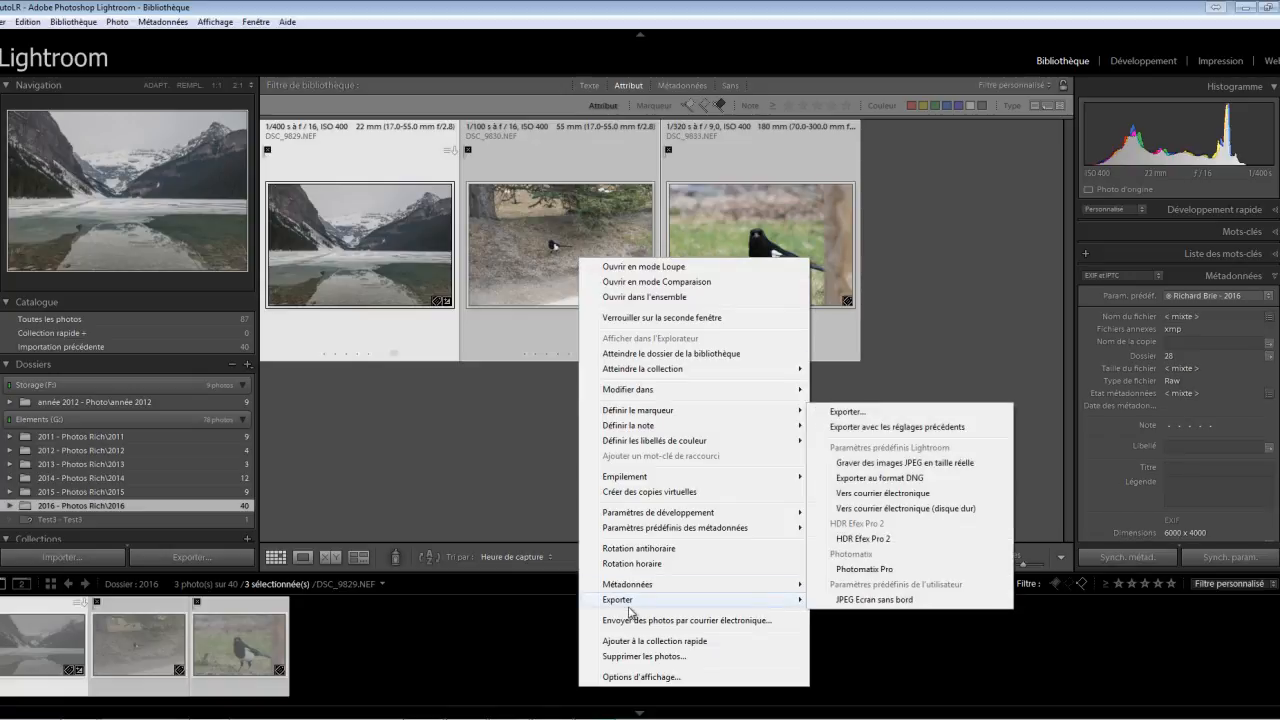
left_click(621, 657)
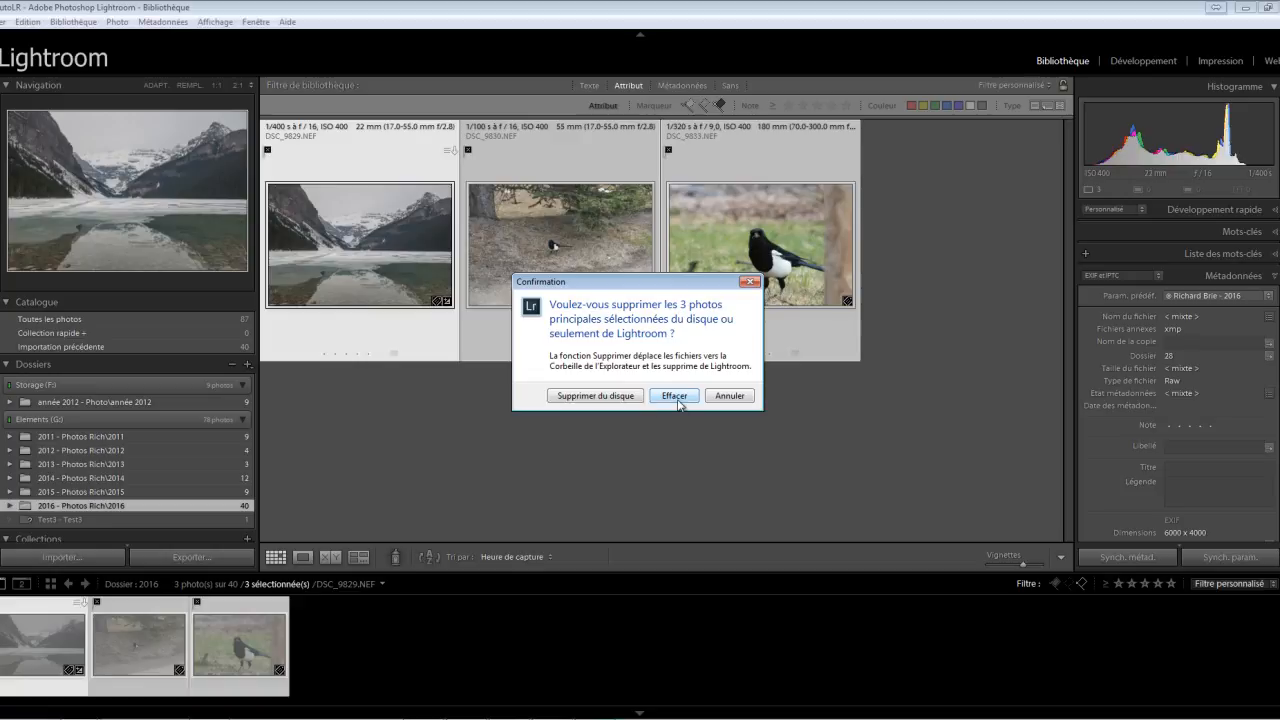
left_click(730, 396)
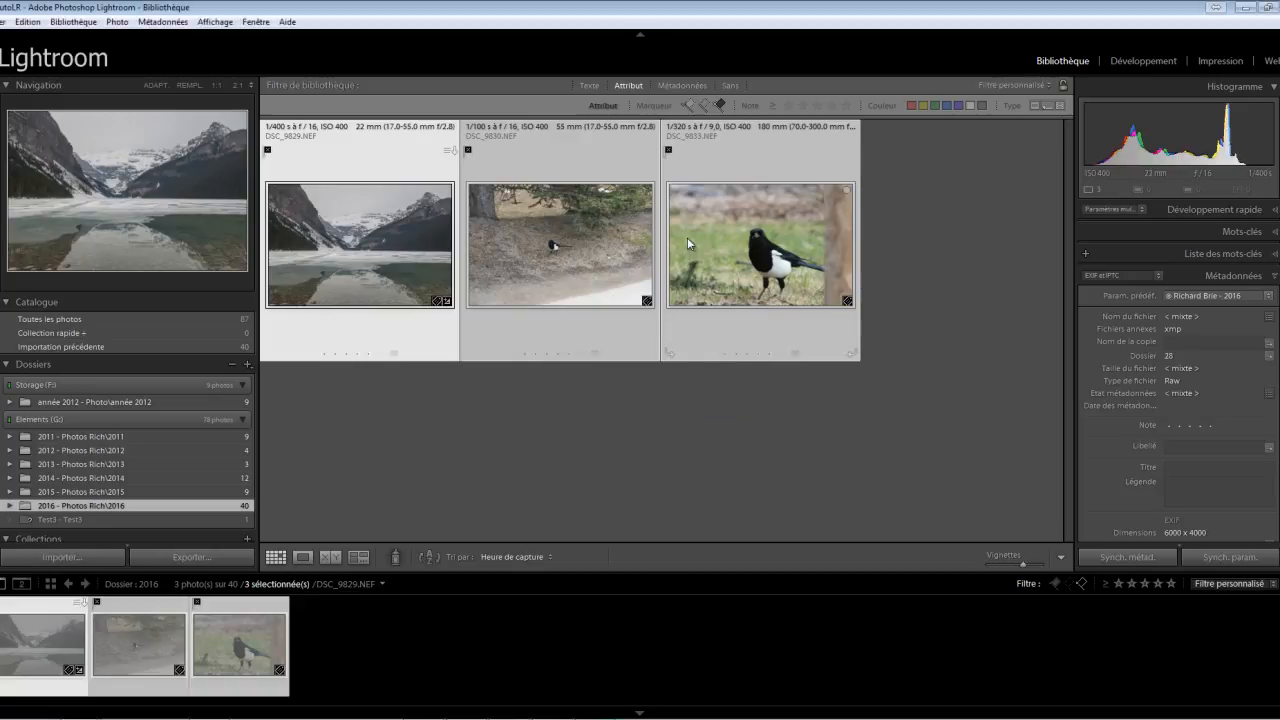
Extend the flag filter to include retained and unflagged photos alongside the rejects, and browse the full 2016 folder
left_click(691, 106)
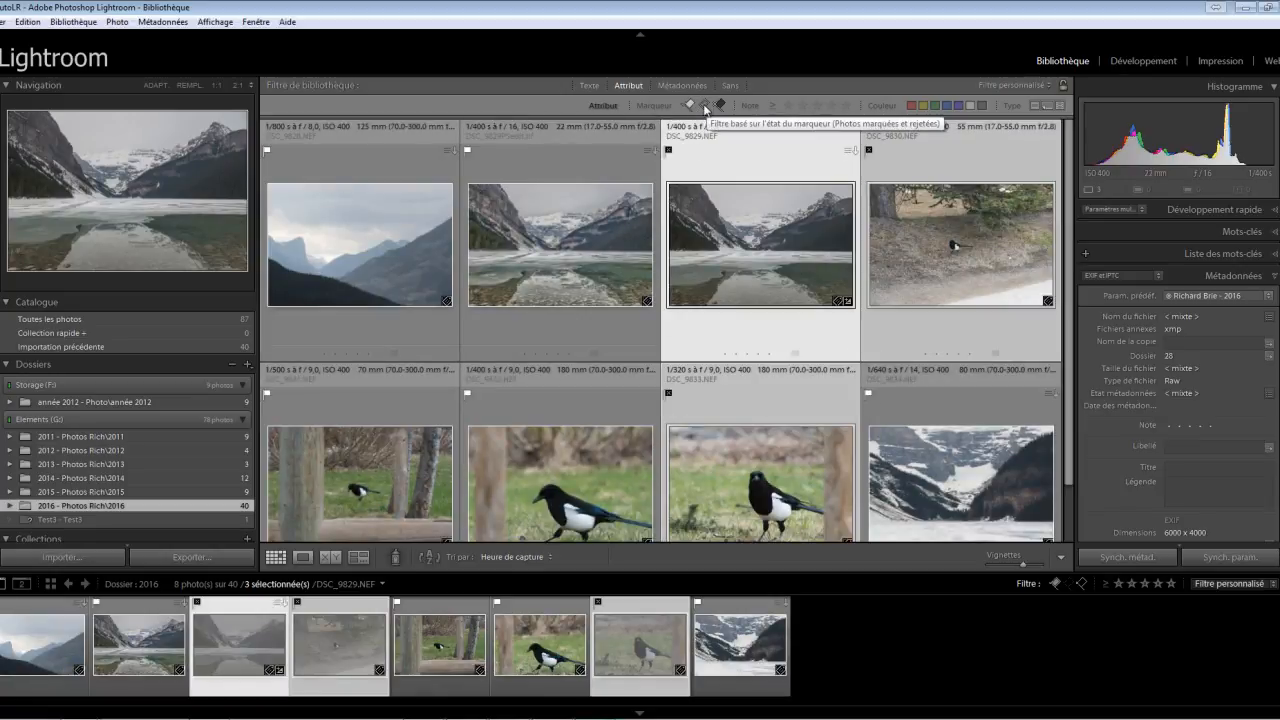
left_click(705, 107)
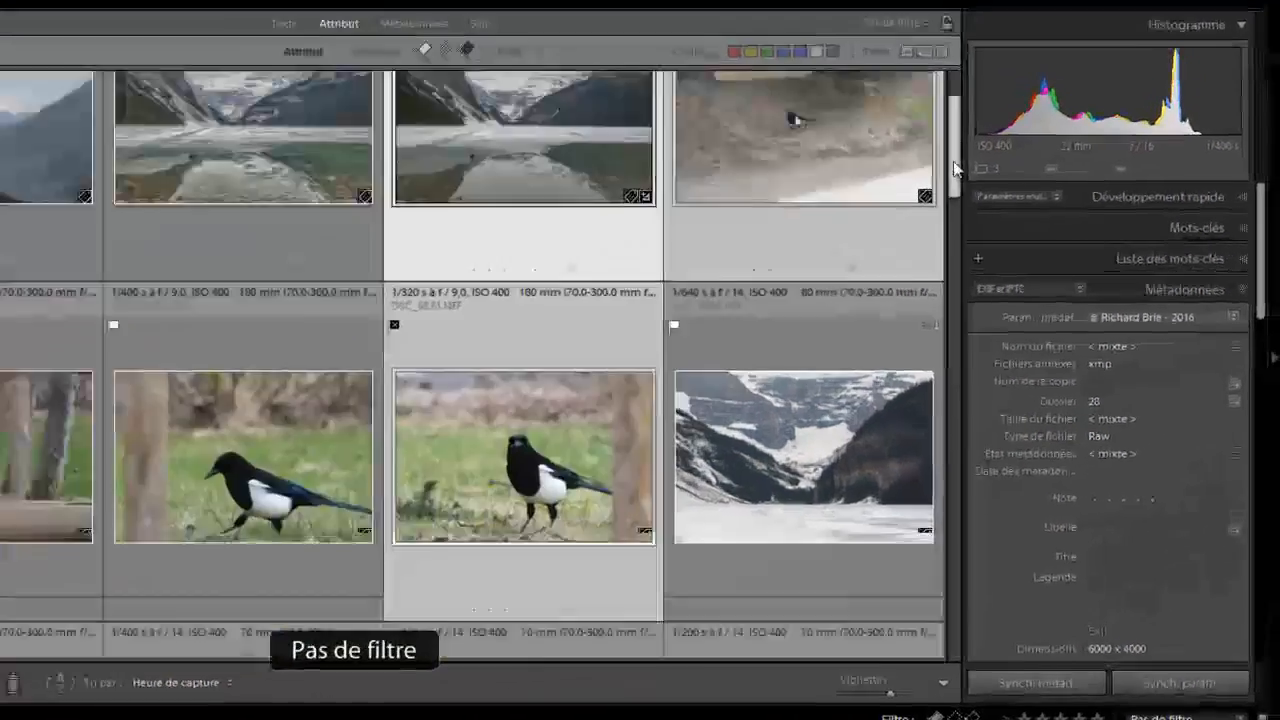
left_click_drag(1056, 172, 1032, 424)
left_click_drag(909, 494, 921, 105)
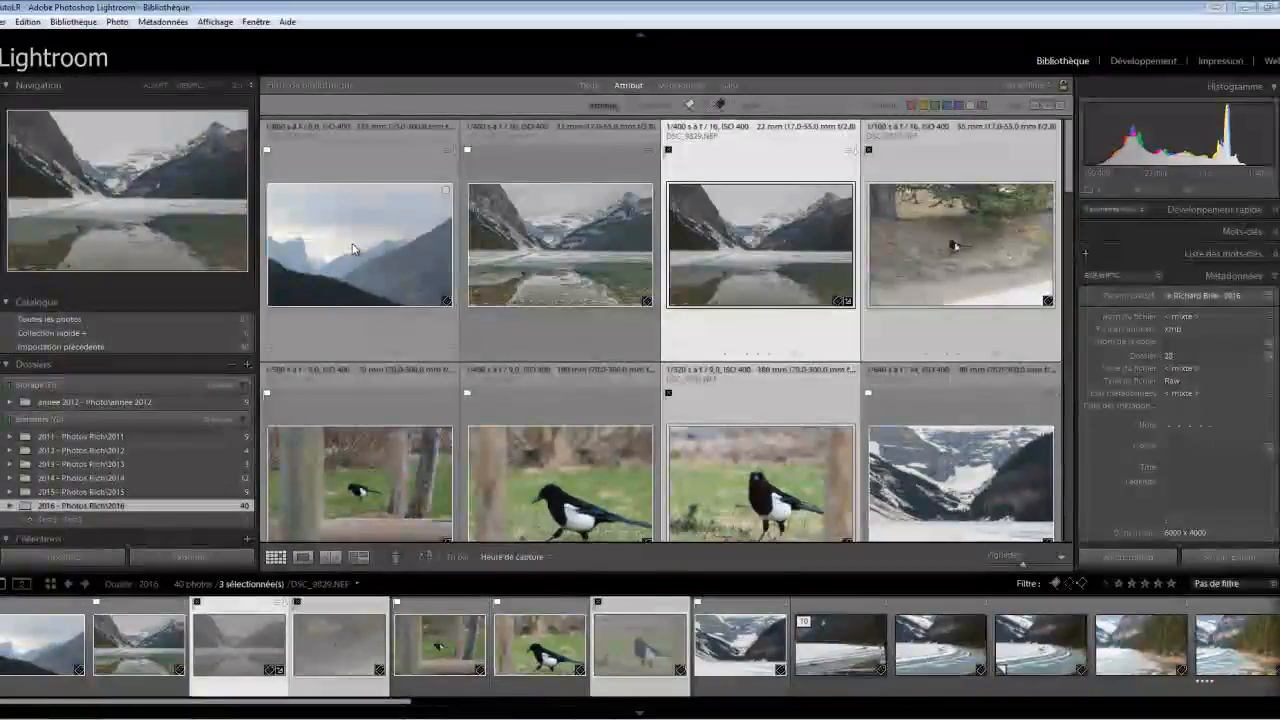
Rate DSC_9828.NEF four stars and DSC_9829PSedit.tif three stars
left_click(353, 249)
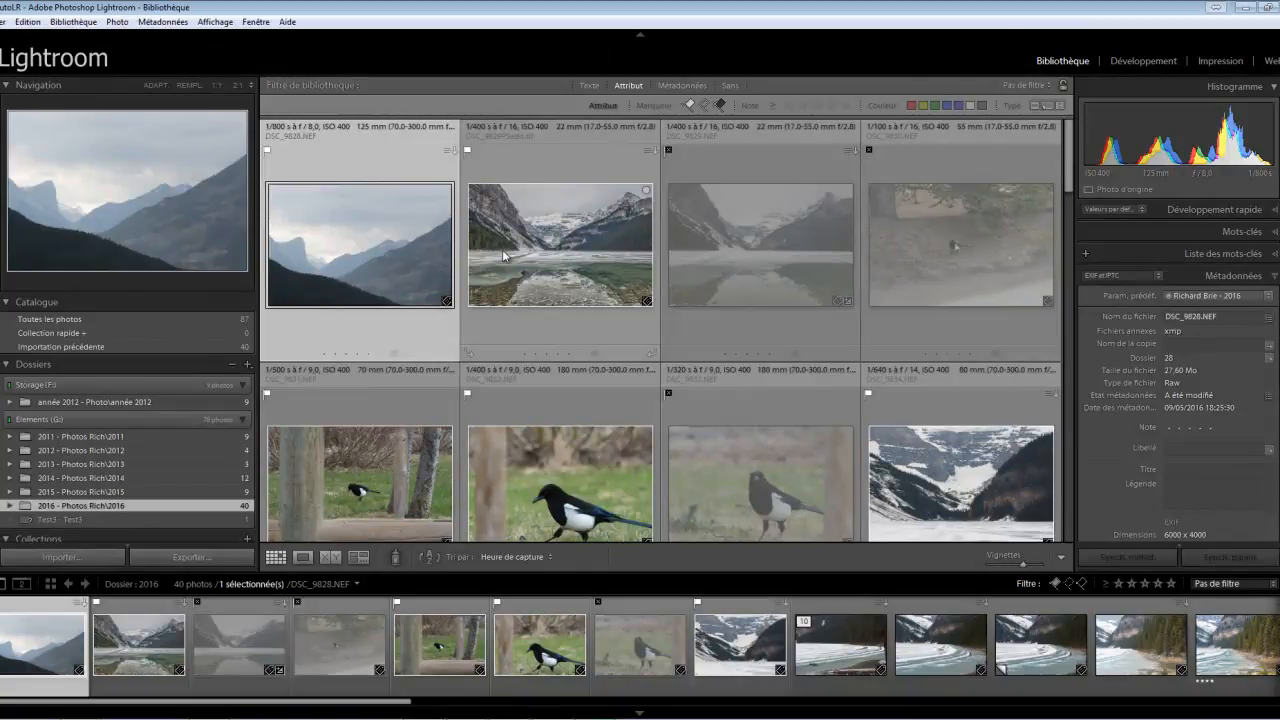
key("4")
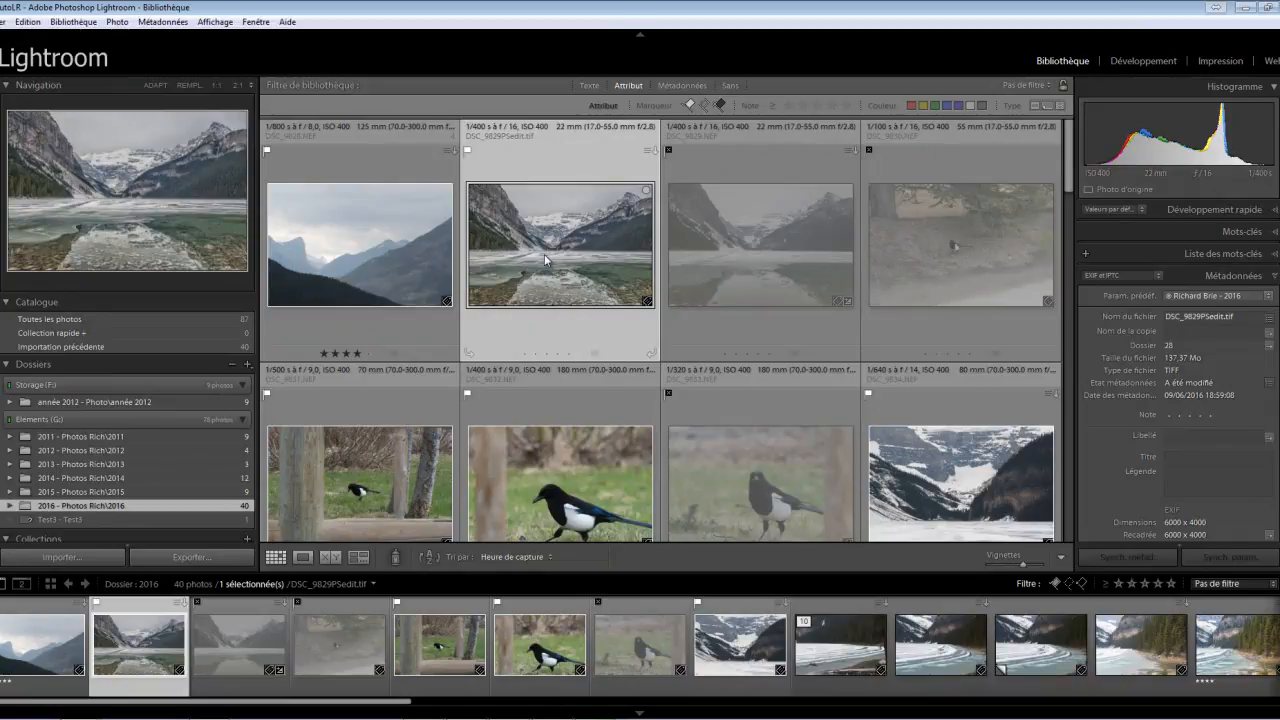
key("3")
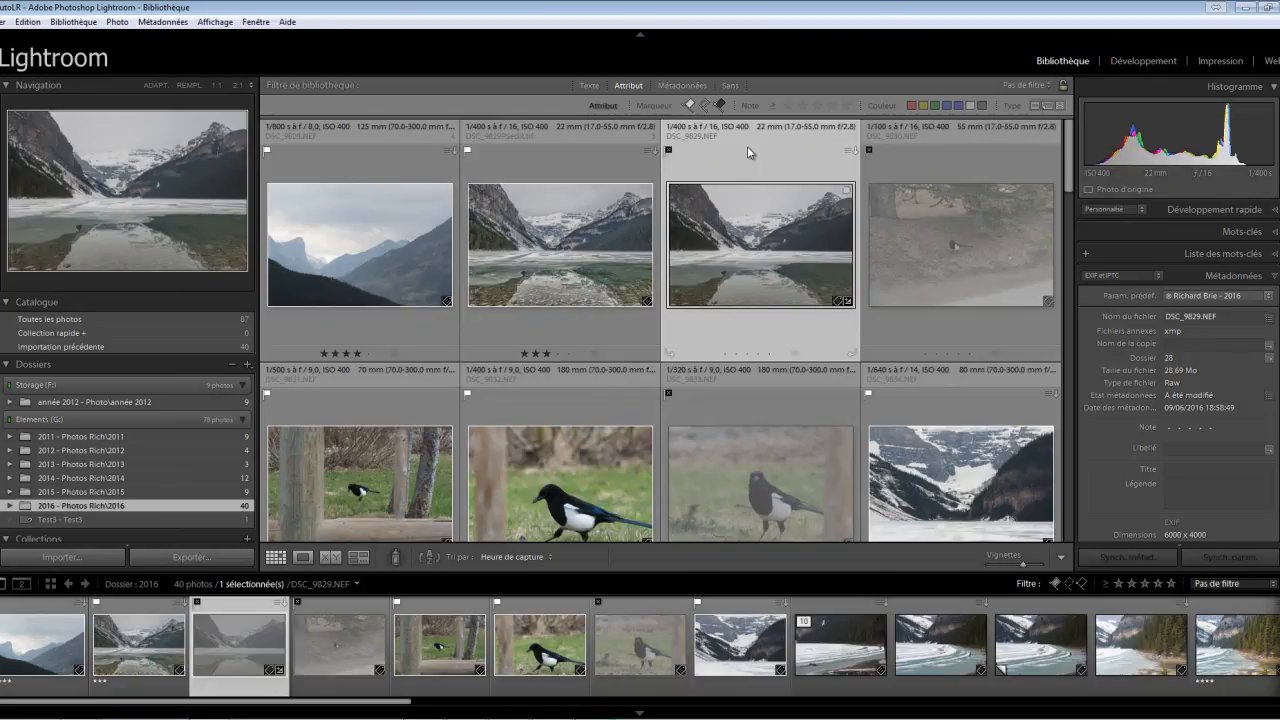
Filter the folder to photos rated two stars or higher, and clear the ratings of DSC_9828.NEF and DSC_9829PSedit.tif
left_click(802, 106)
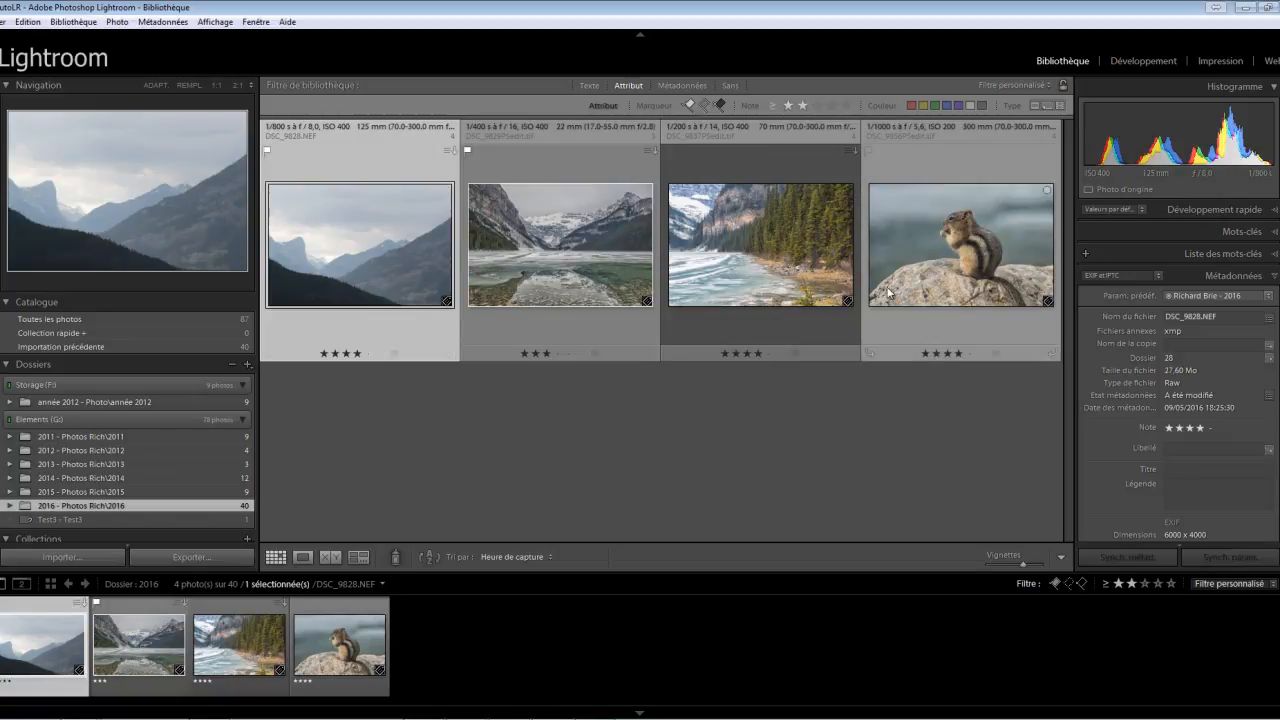
left_click(602, 274, "shift")
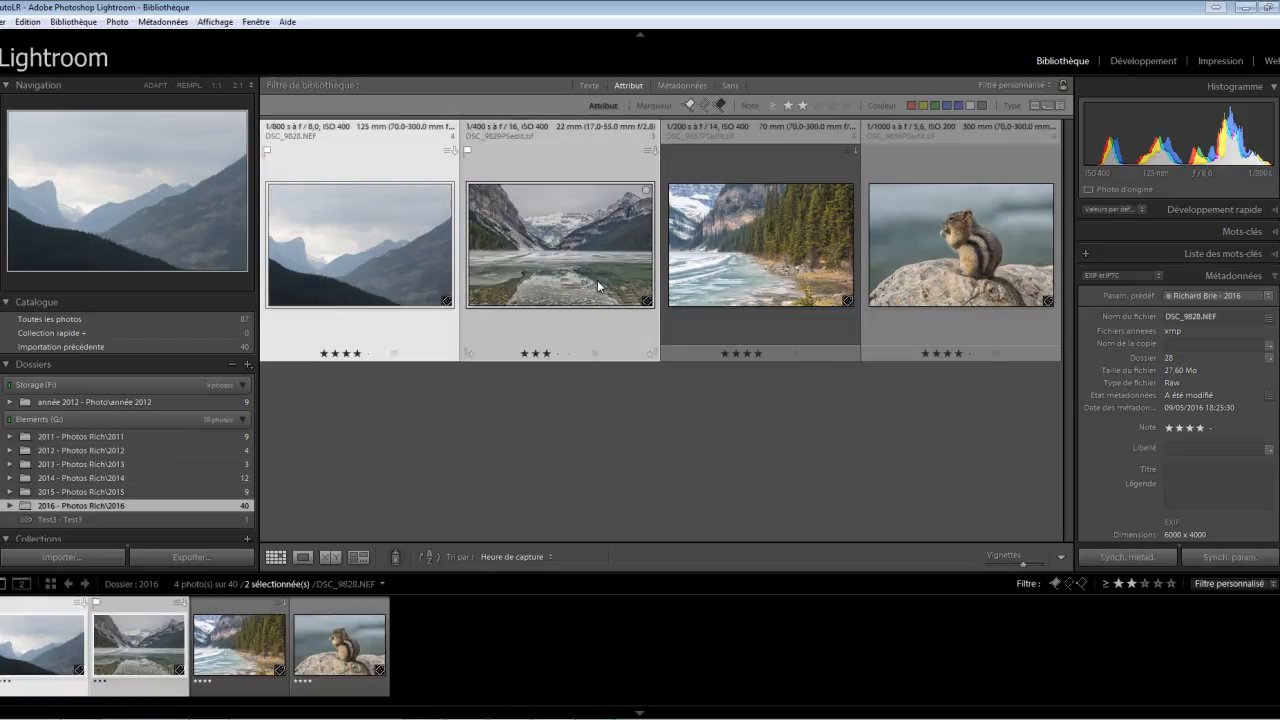
left_click(548, 352)
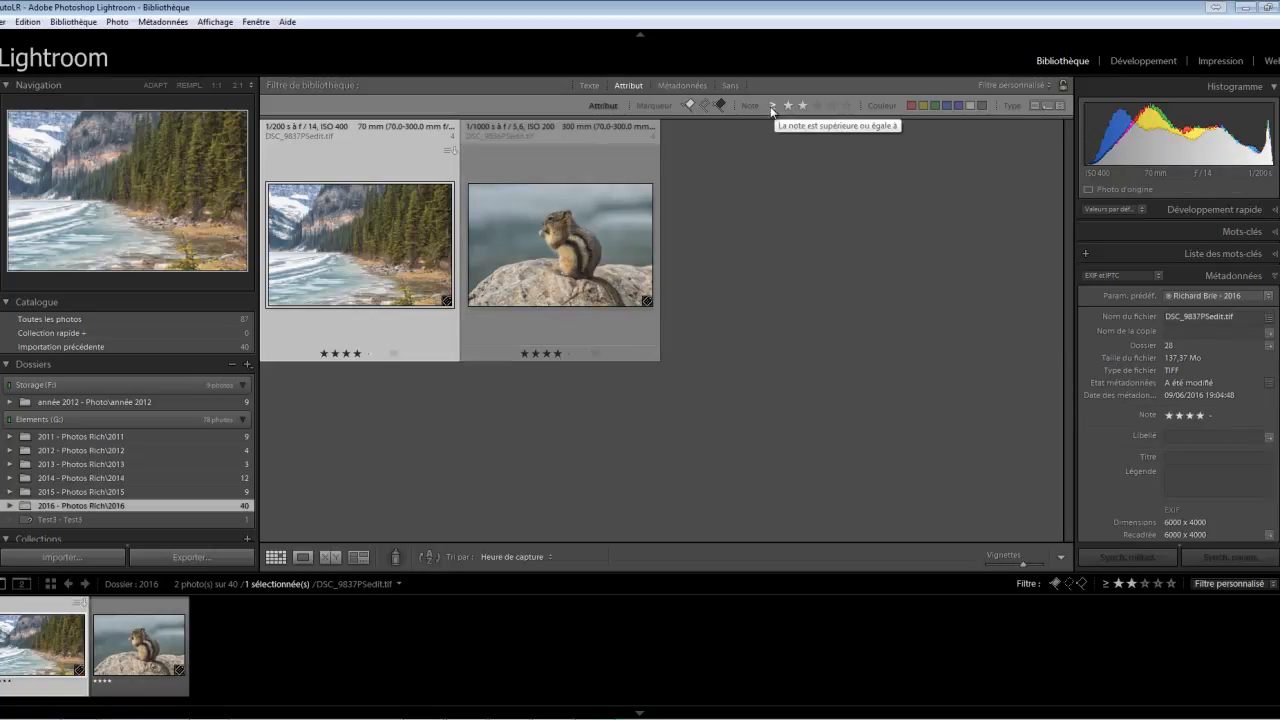
Apply the "Sans note" filter preset to show only the unrated photos of the 2016 folder
left_click(1049, 87)
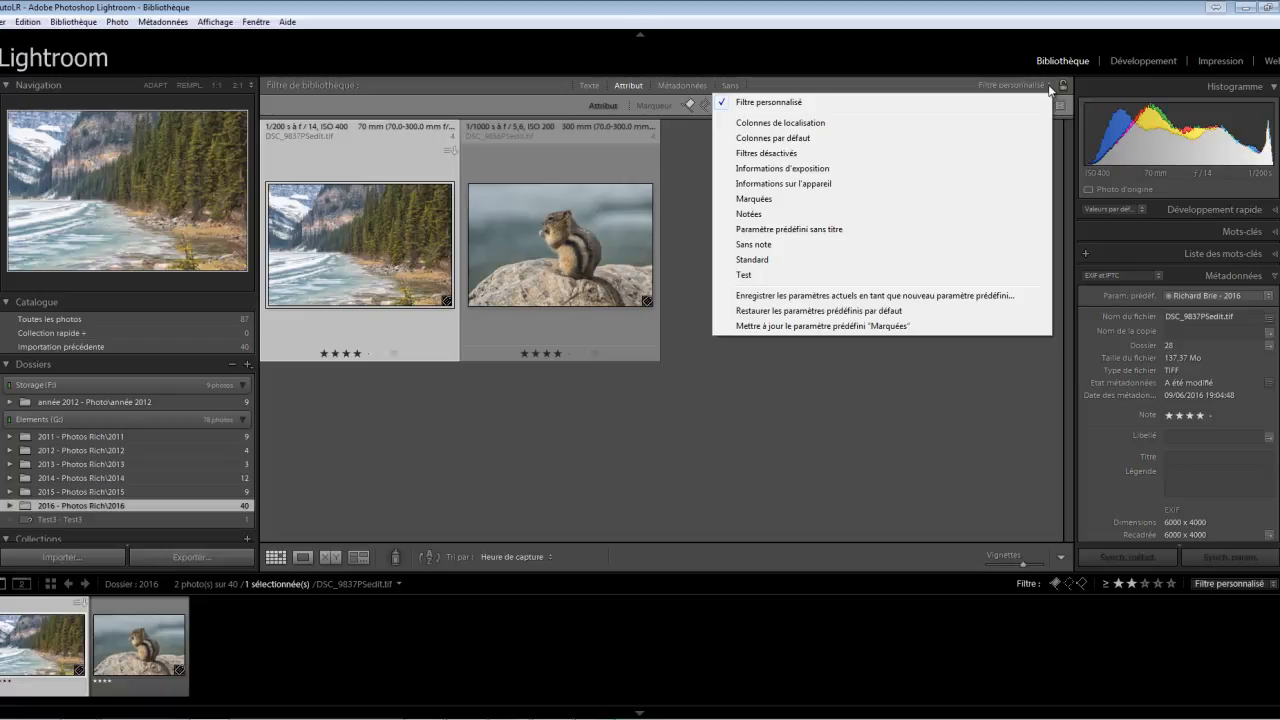
left_click(947, 288)
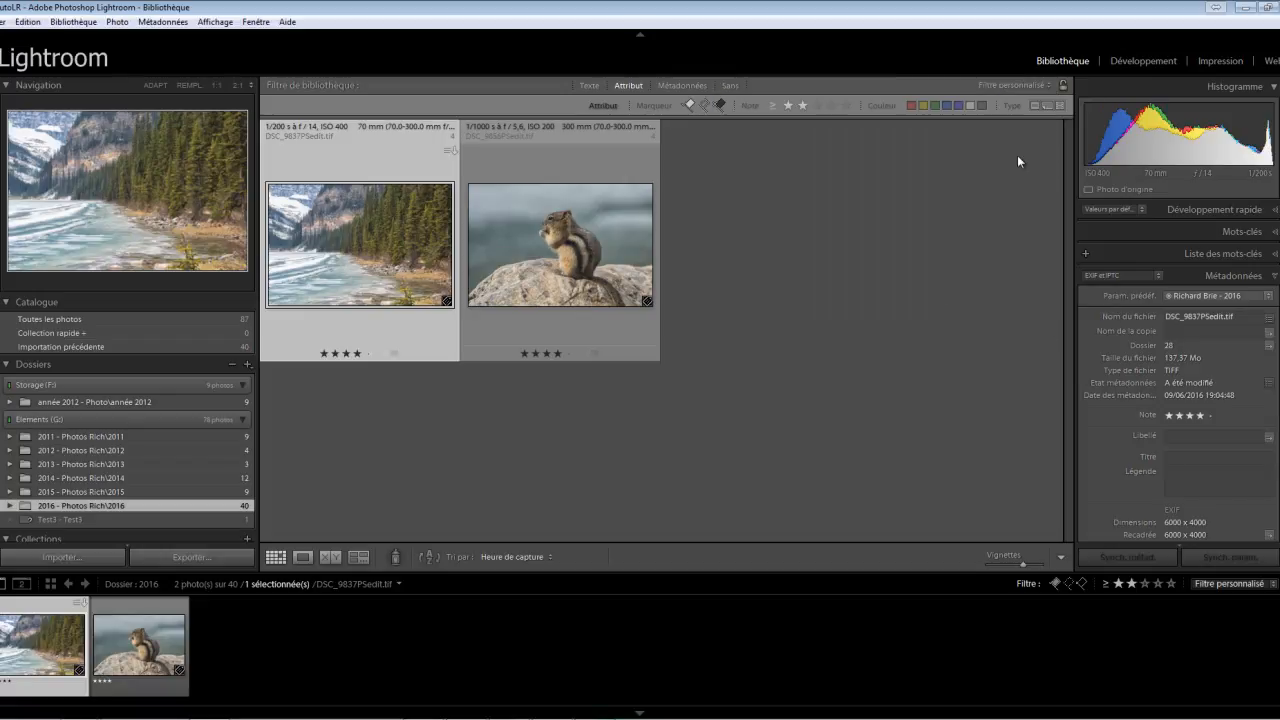
left_click(1049, 85)
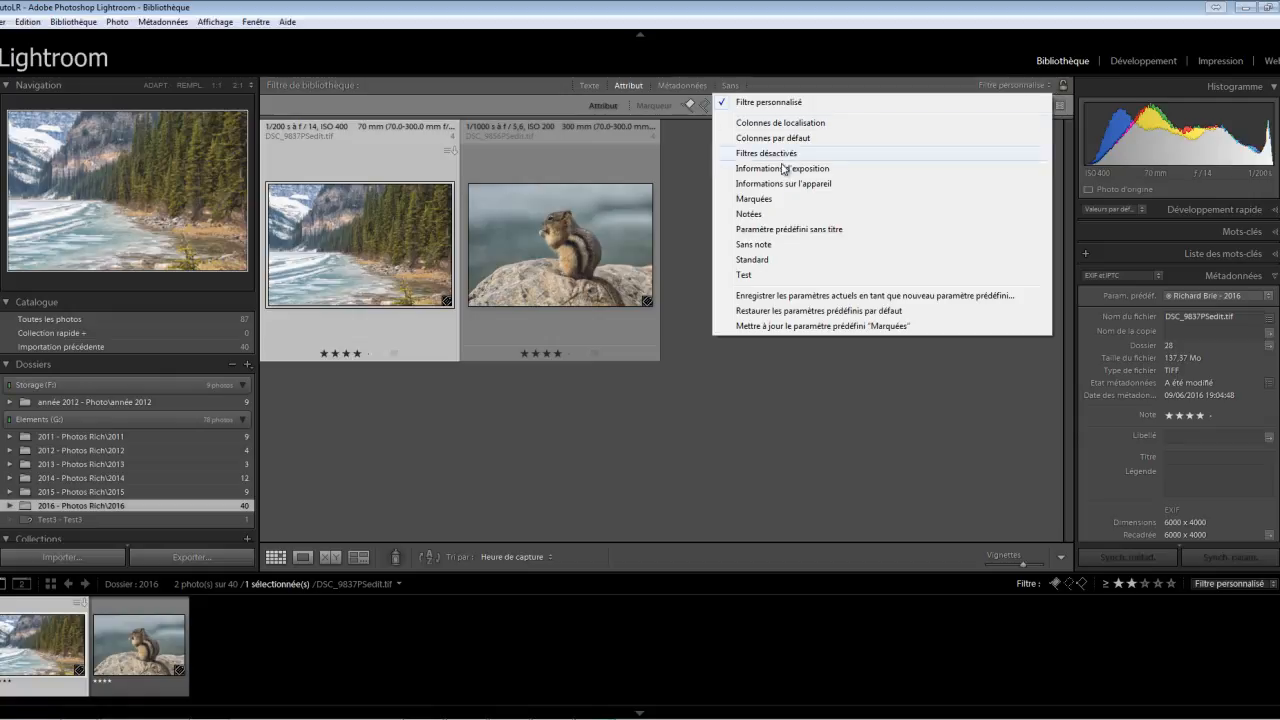
left_click(753, 247)
key("0")
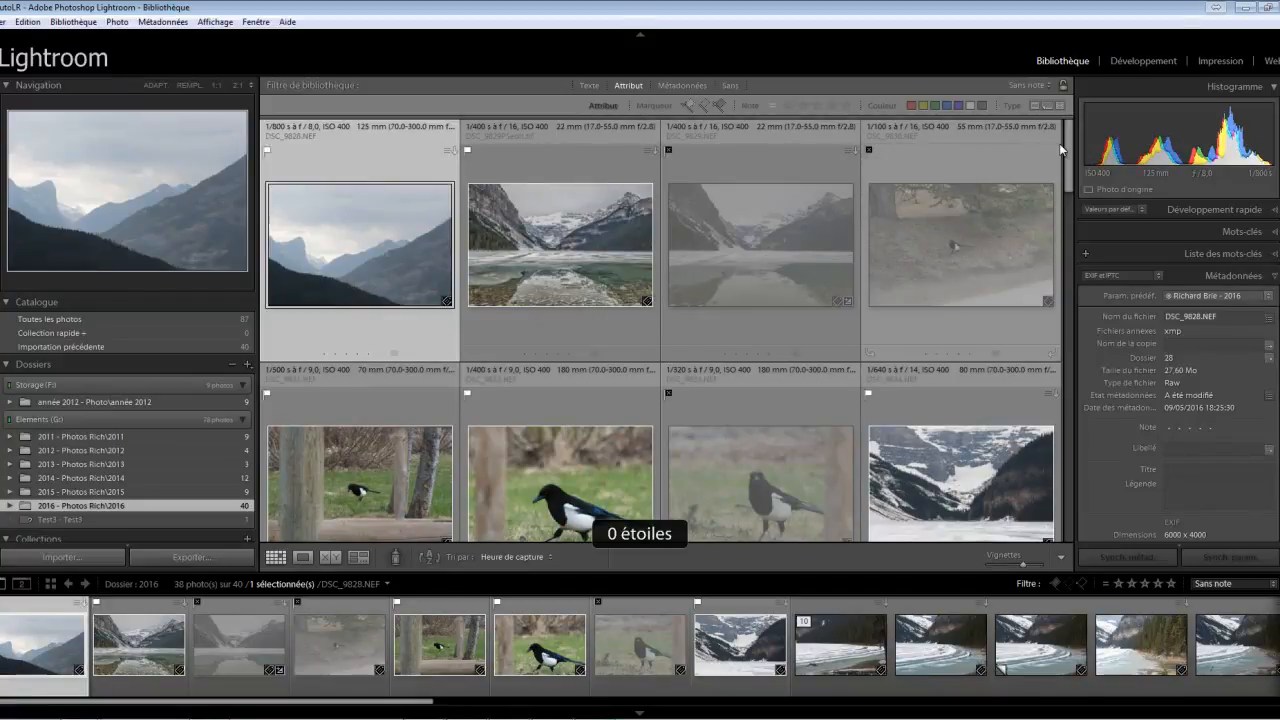
mouse_move(1068, 148)
left_mouse_down()
mouse_move(1090, 341)
mouse_move(1070, 125)
left_mouse_up()
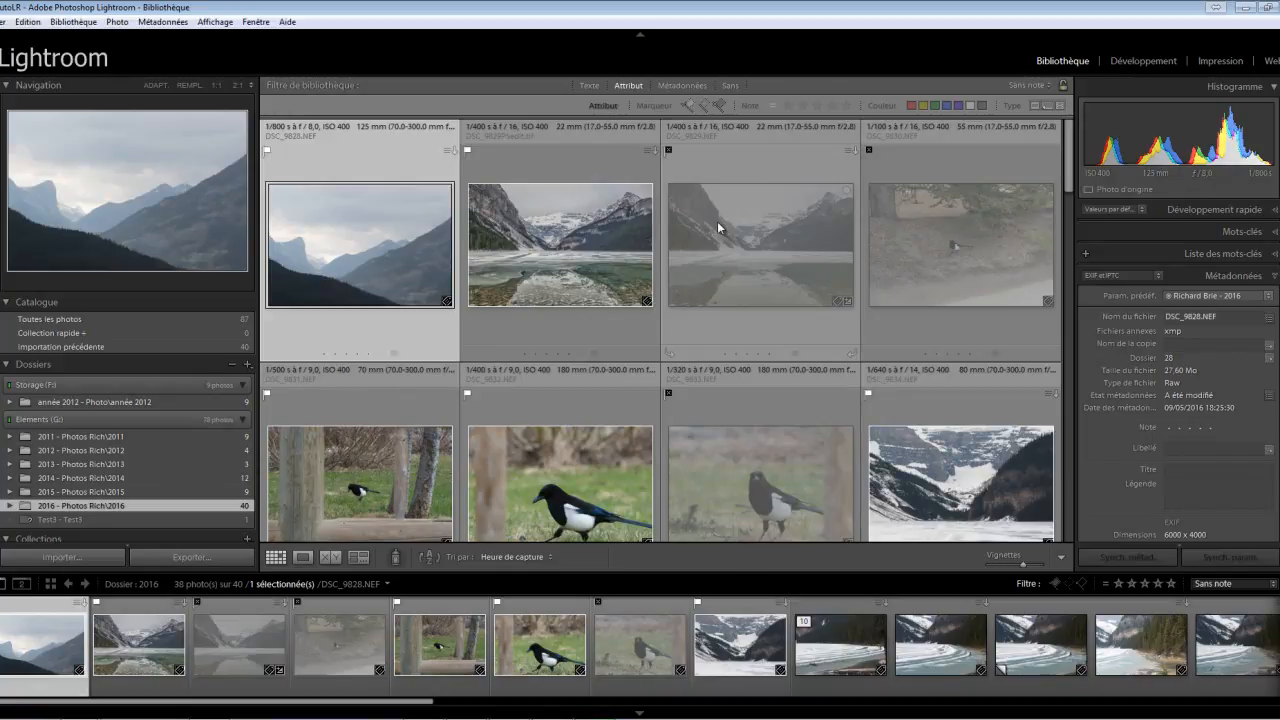
Select all the unrated photos, remove their pick and reject flags, and clear the selection
key("ctrl+a")
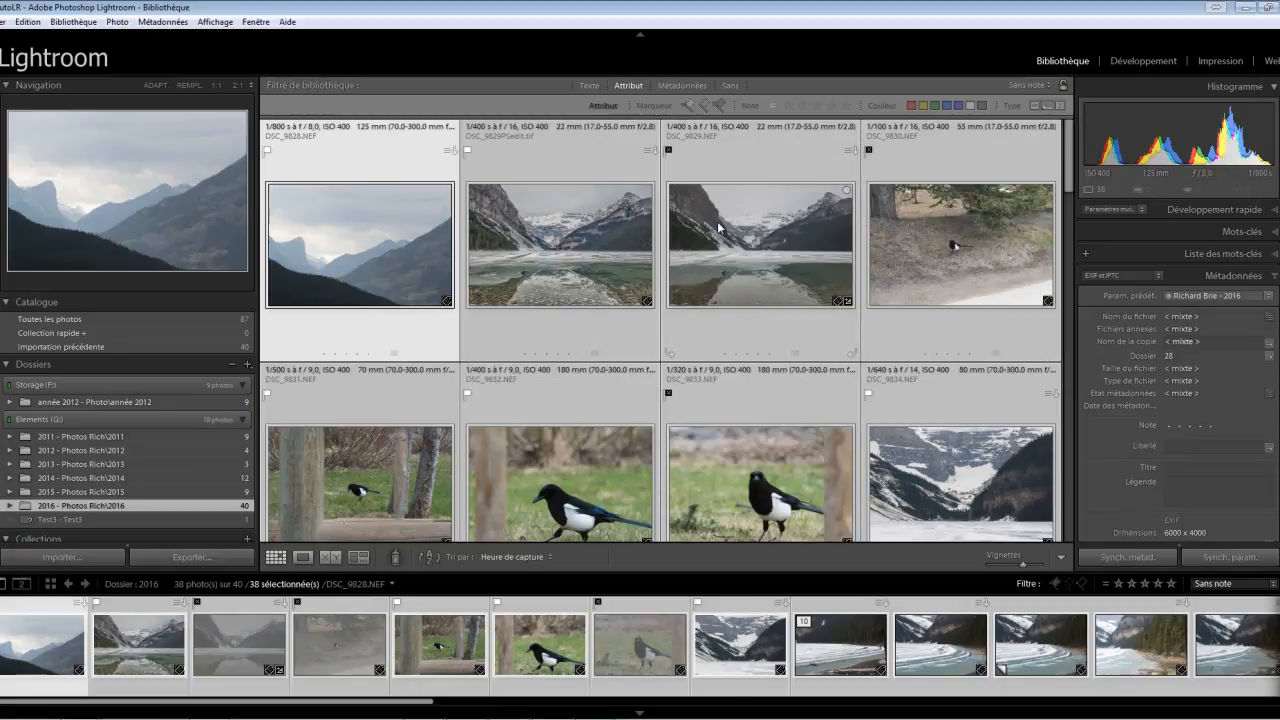
key("u")
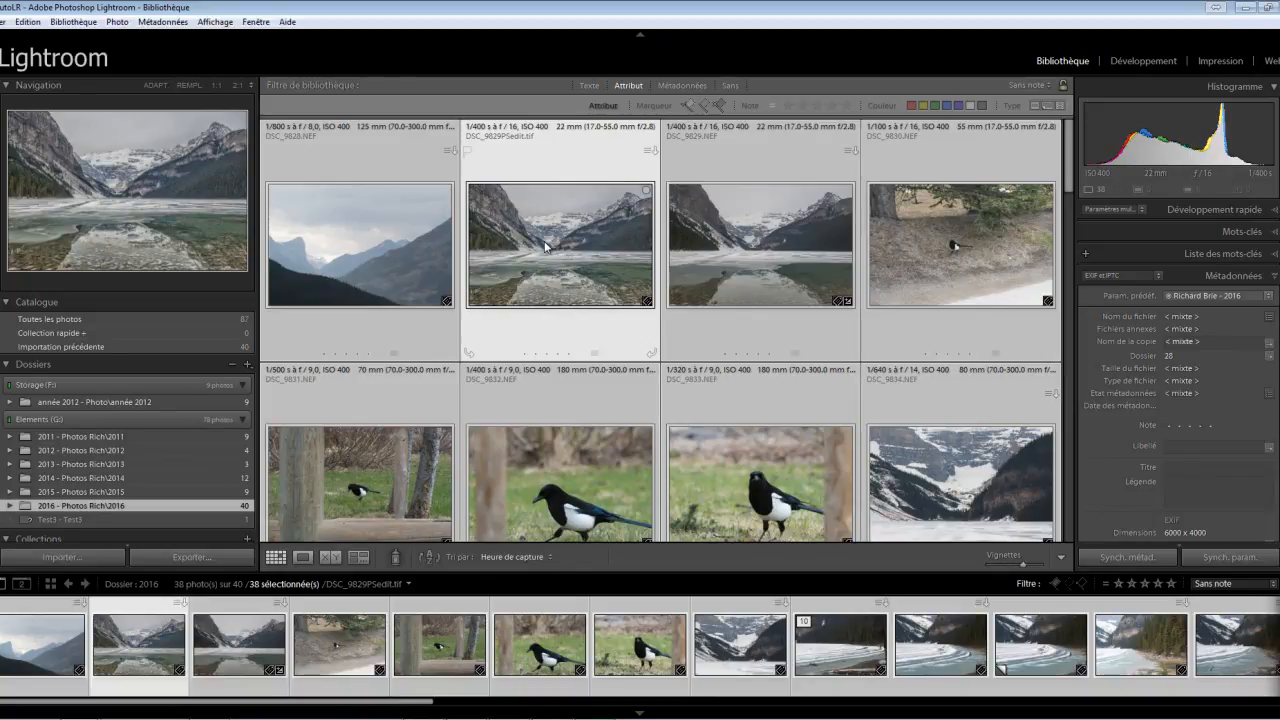
key("ctrl+d")
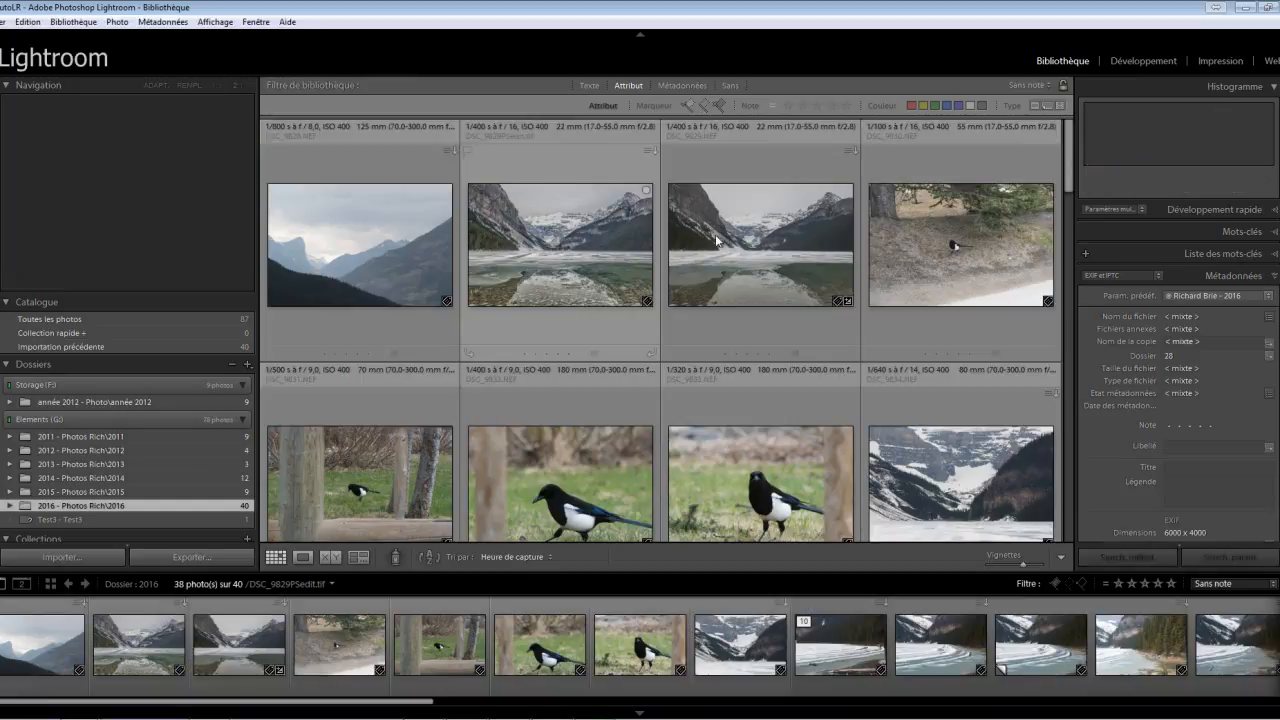
left_click_drag(1071, 175, 1079, 148)
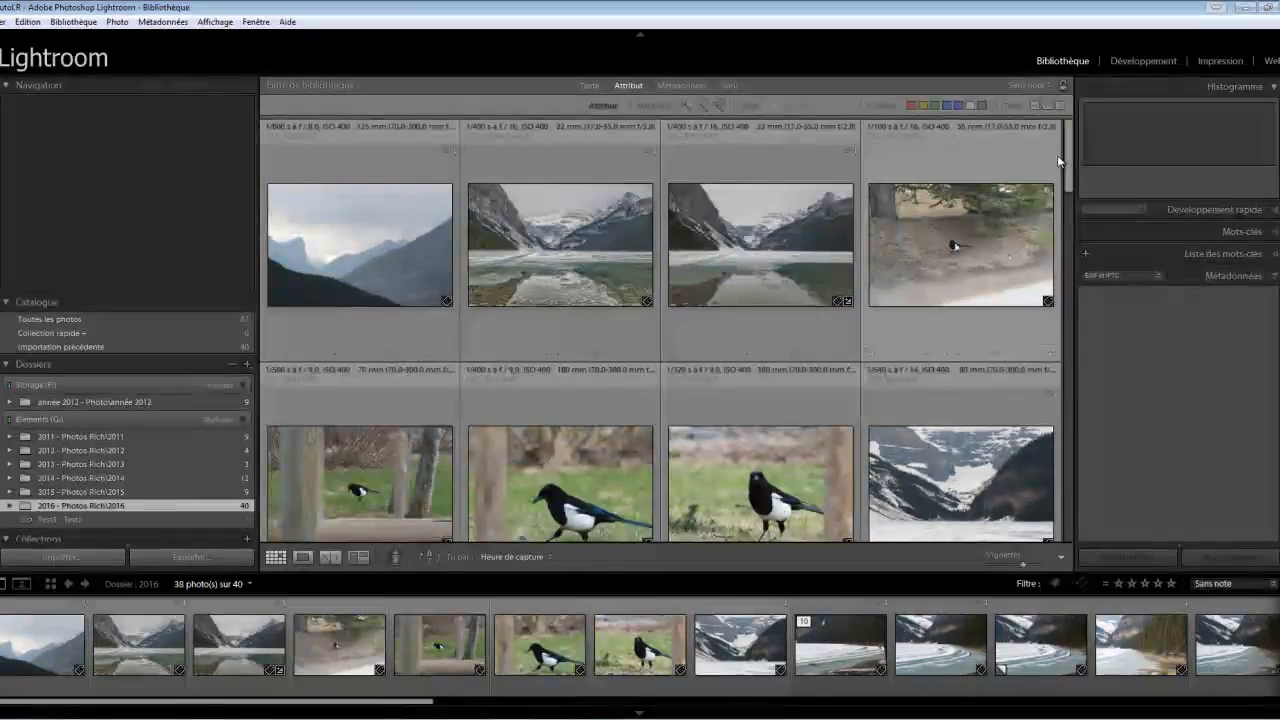